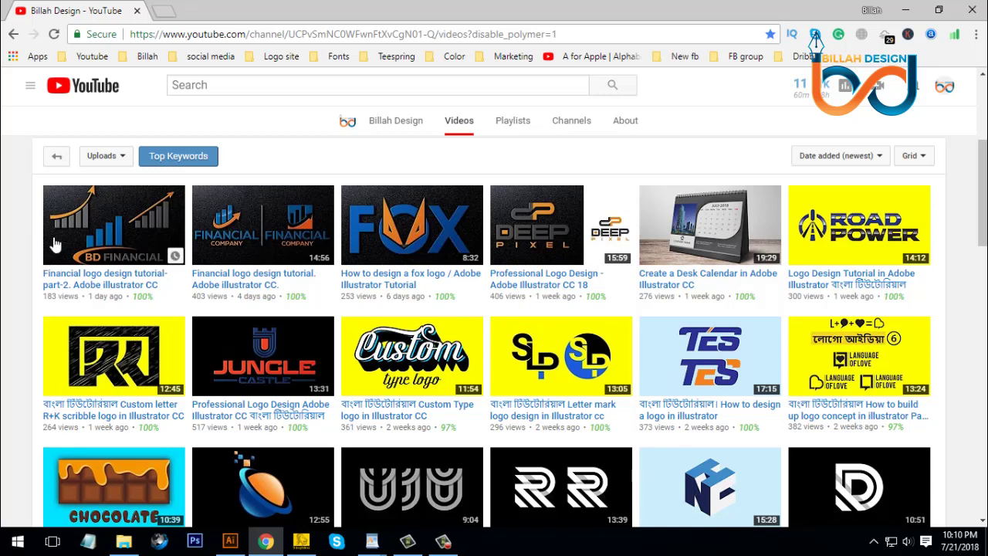
Switch from the YouTube channel's videos page to the abode.ai document in Illustrator
click(230, 542)
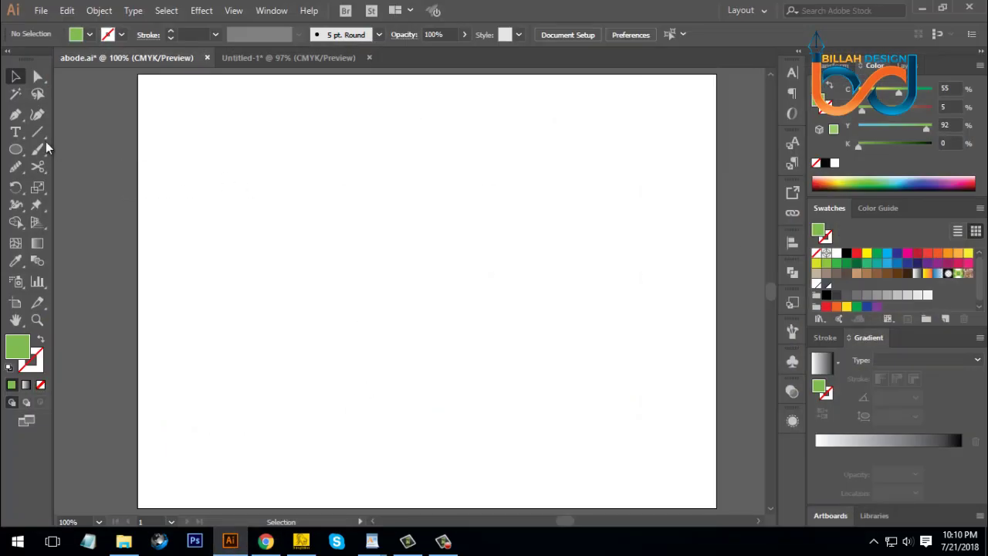
Add the text 'biotech' near the centre of the artboard
click(18, 135)
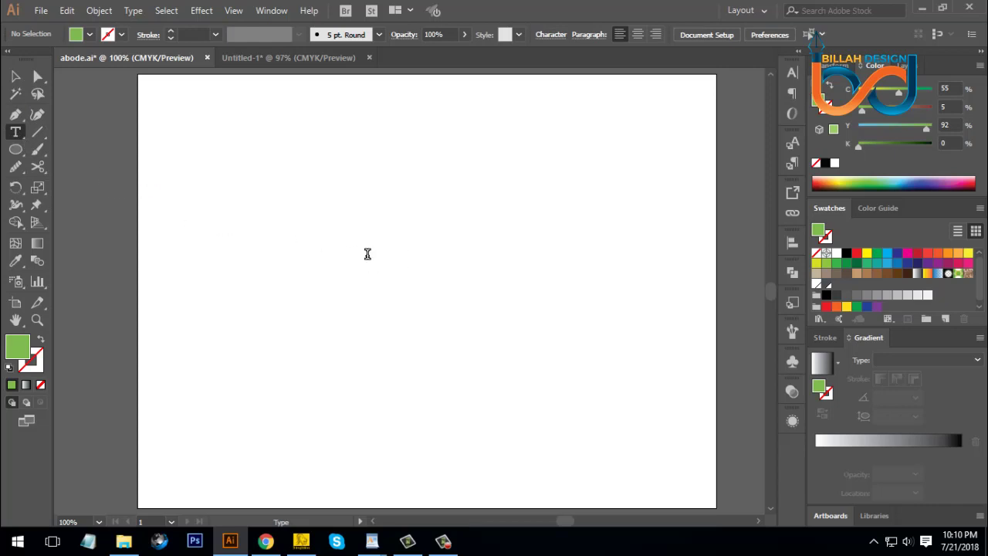
click(367, 254)
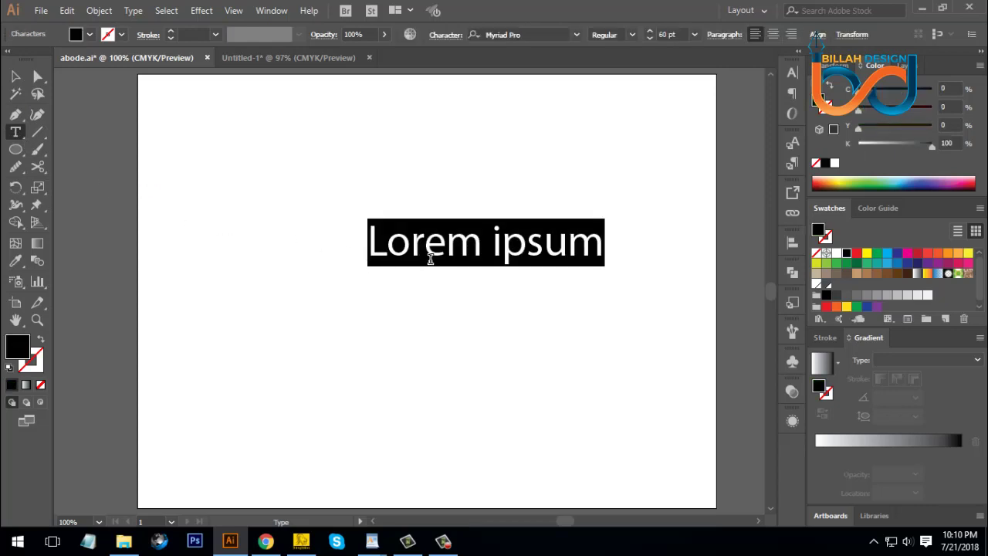
text(b)
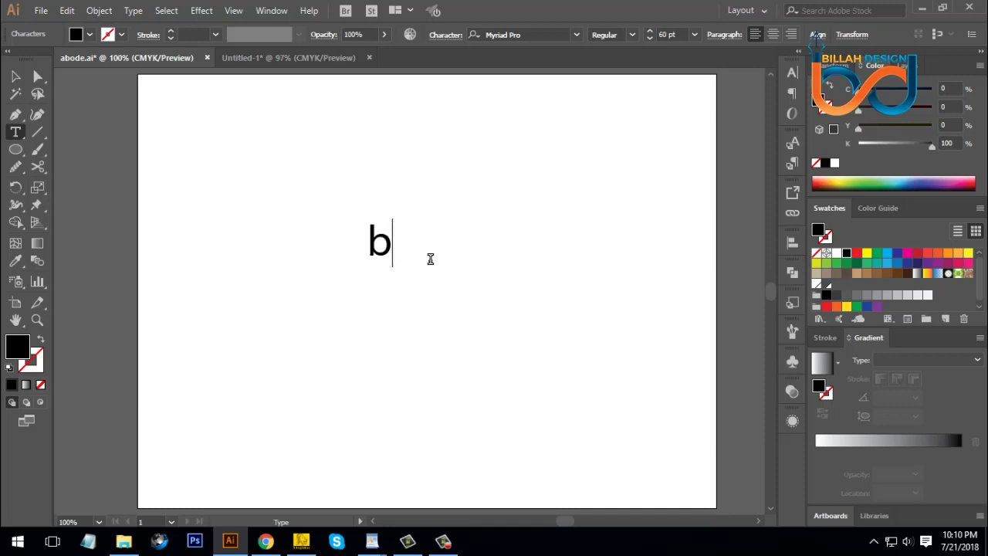
text(io)
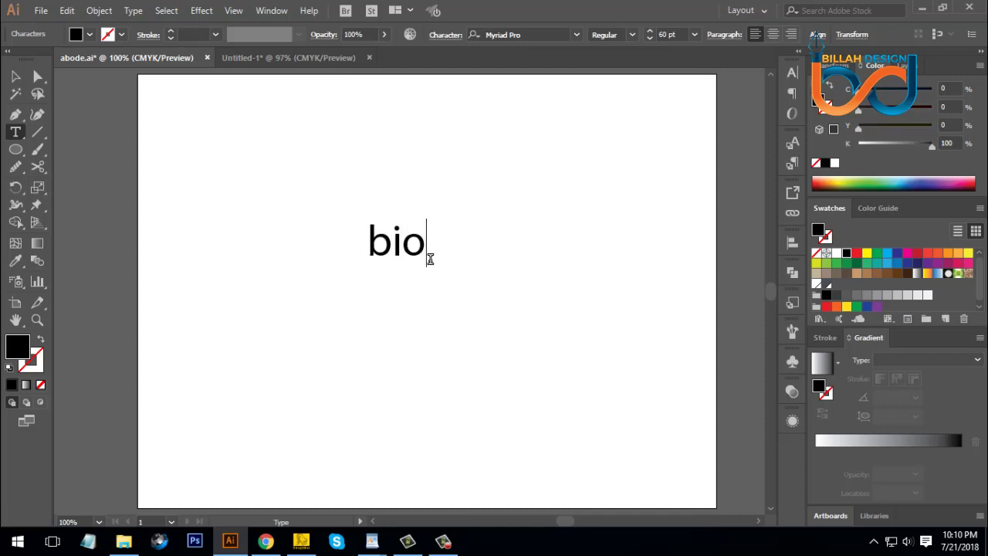
text(tec)
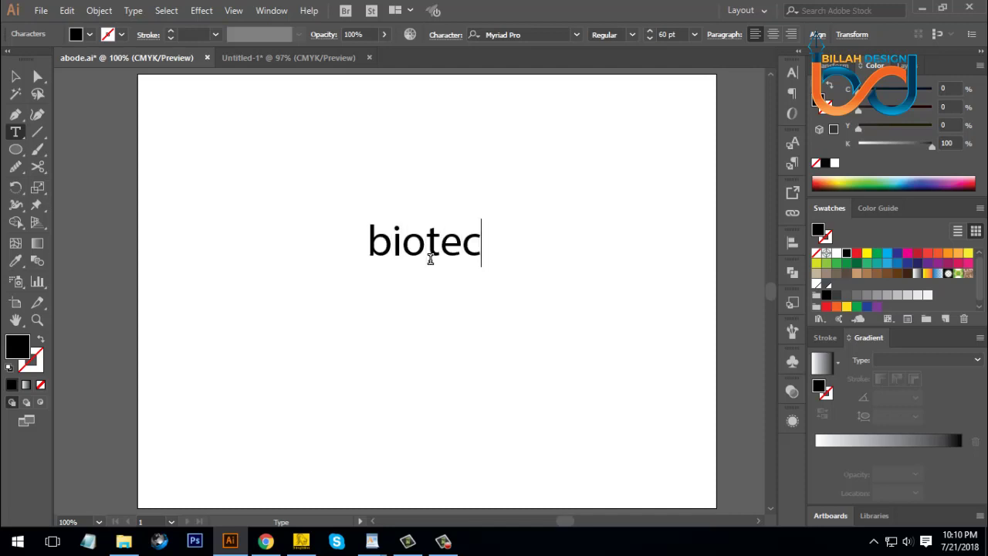
text(h)
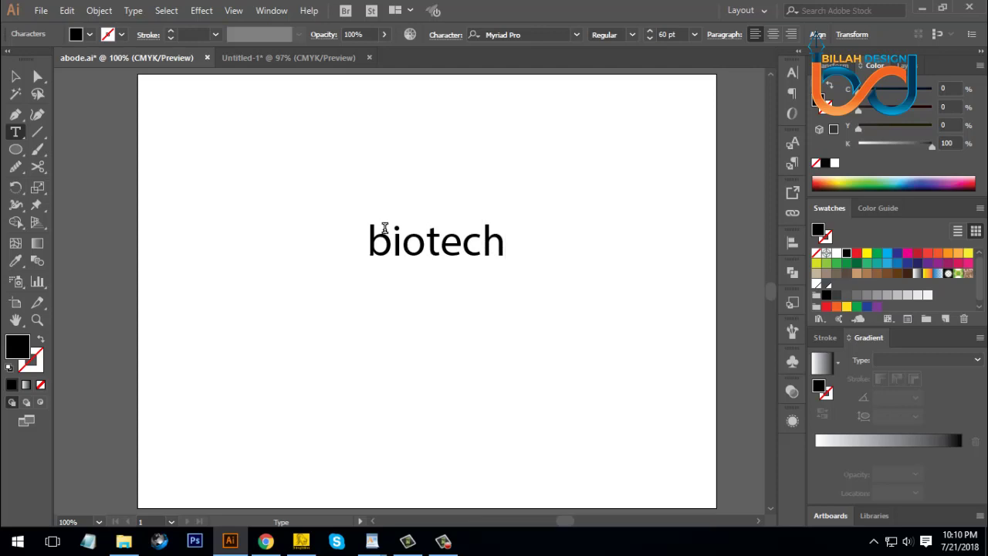
key(Escape)
Scale the biotech text up to about 88 pt and nudge it slightly upward
click(452, 315)
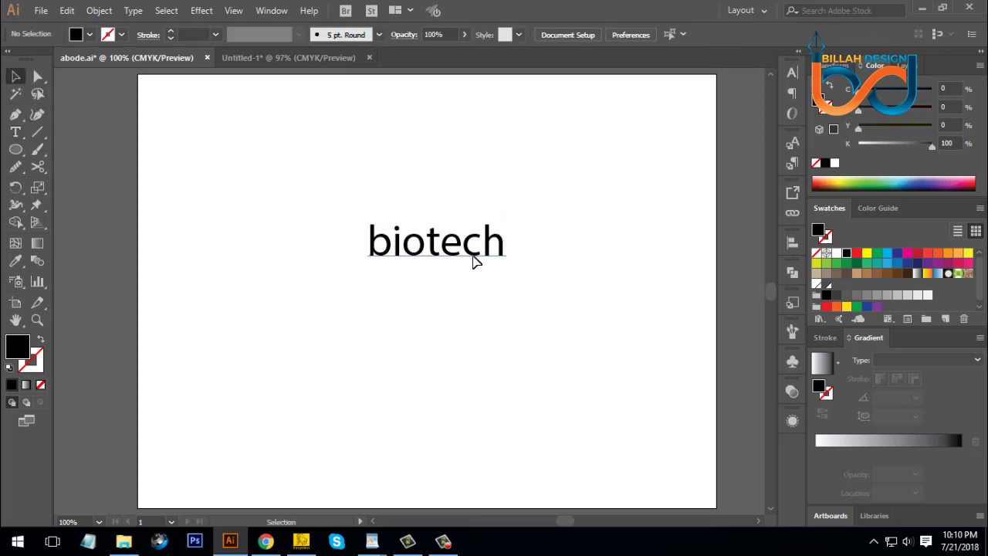
drag(471, 258, 491, 274)
click(507, 322)
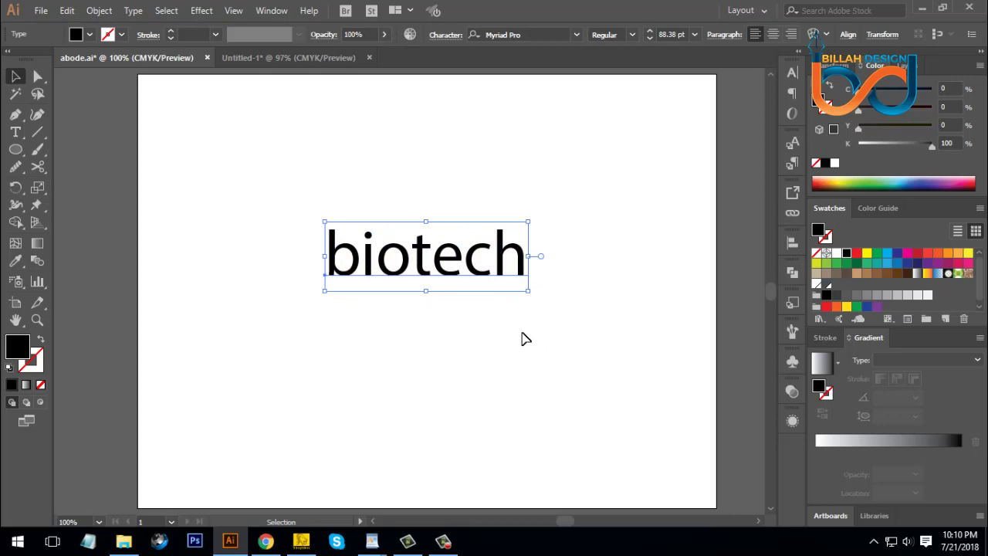
click(521, 339)
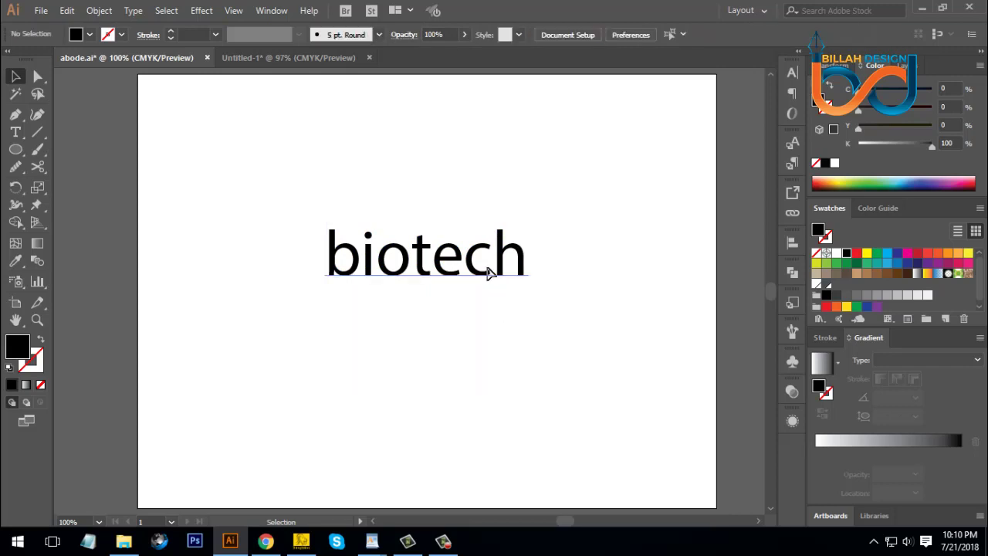
mouse_move(487, 266)
mouse_down()
mouse_move(489, 258)
mouse_move(474, 259)
mouse_up()
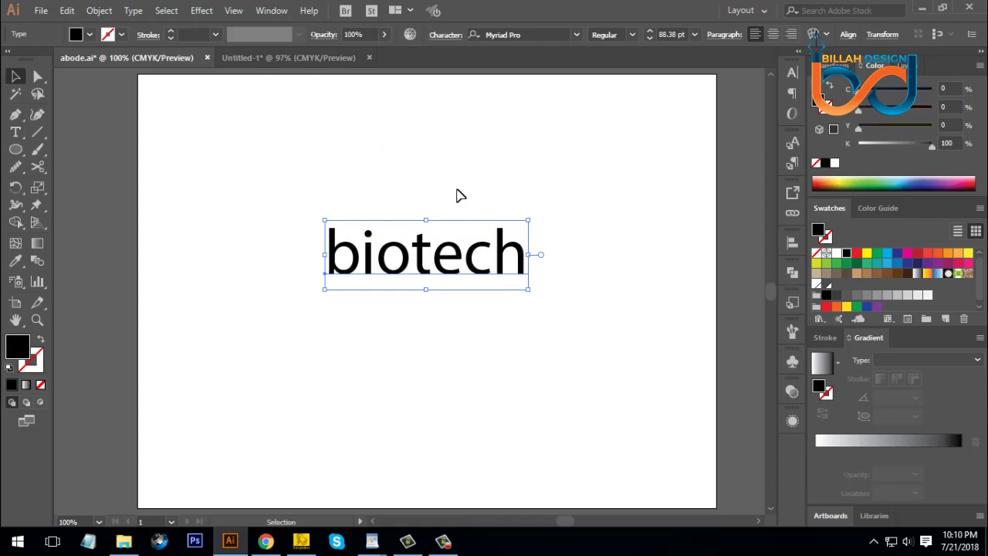
click(537, 36)
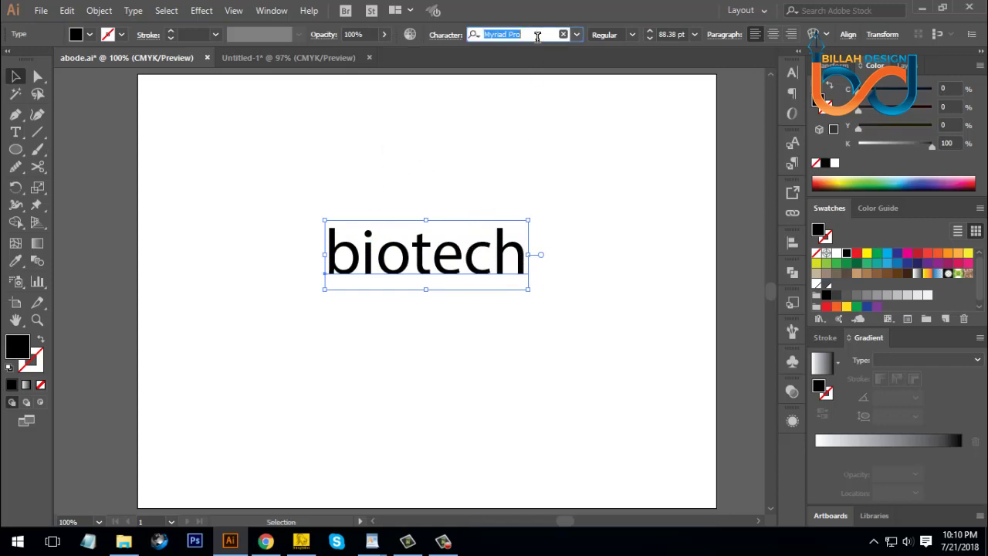
Set the word in Cinzel Decorative Bold and narrow it to about 74 pt
text(cin)
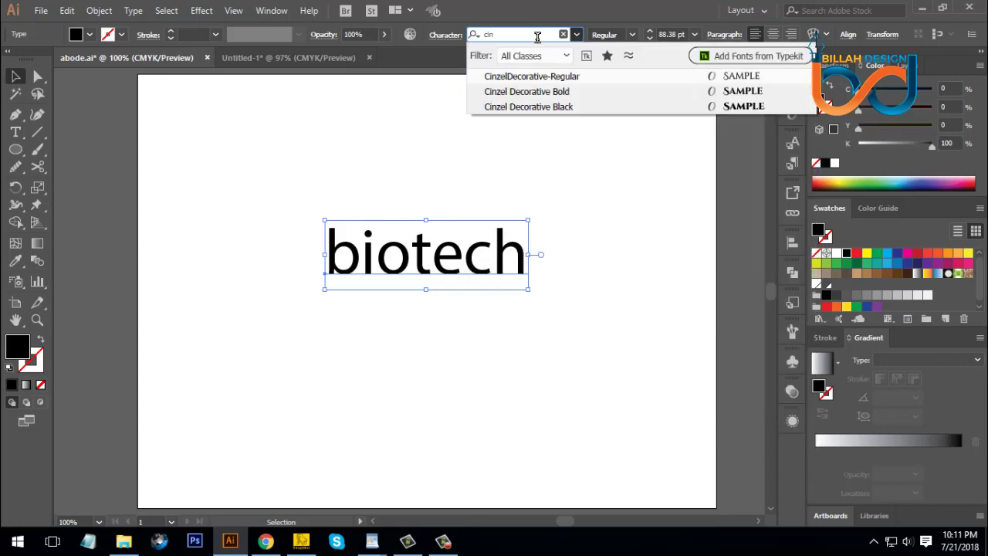
click(563, 91)
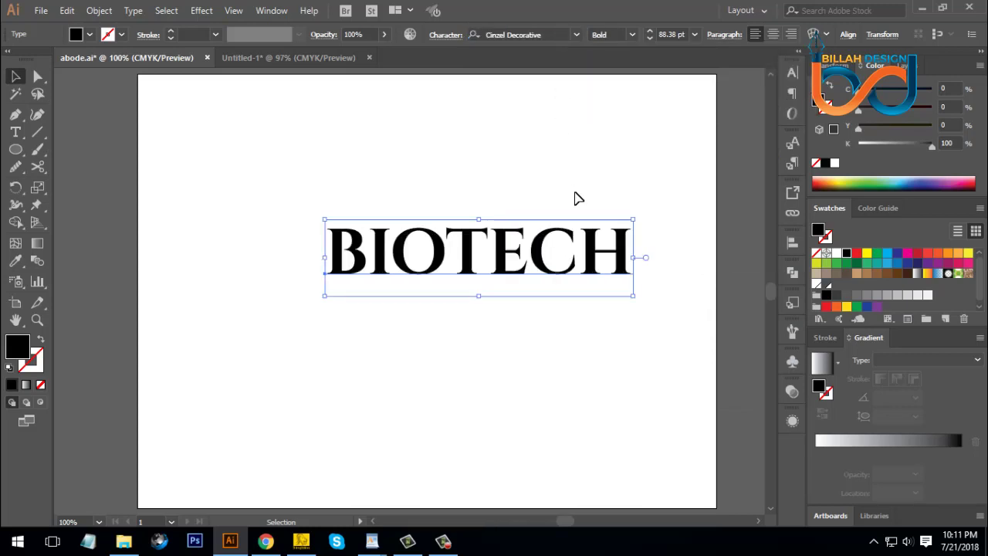
drag(636, 260, 580, 284)
click(516, 282)
Move BIOTECH up by about 10 pt so it is centred on the artboard
drag(504, 276, 505, 295)
click(508, 333)
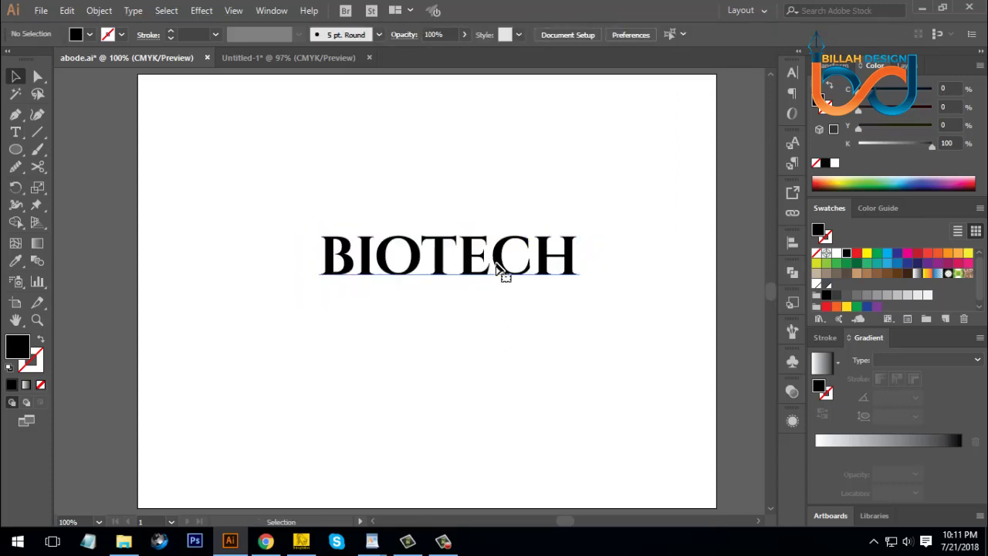
click(503, 269)
click(509, 321)
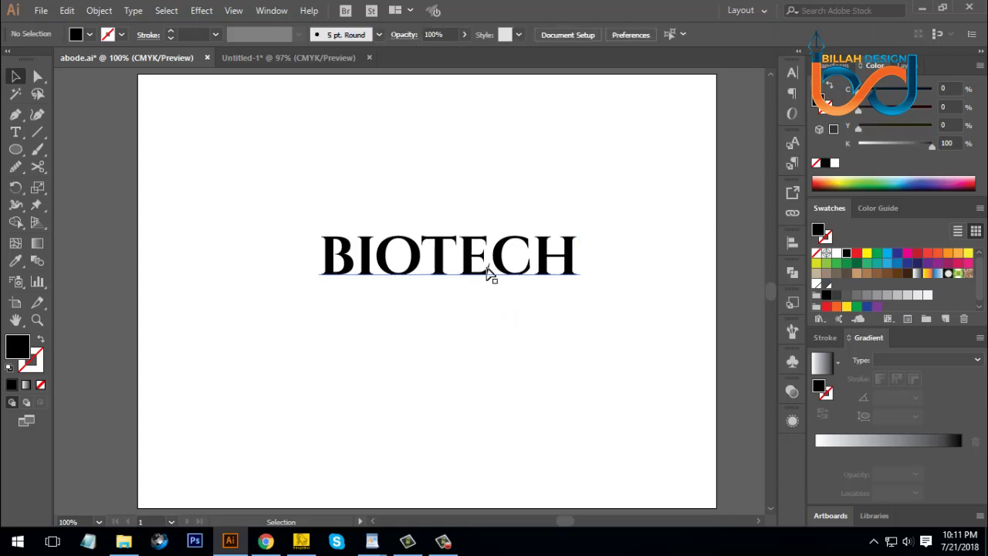
click(444, 252)
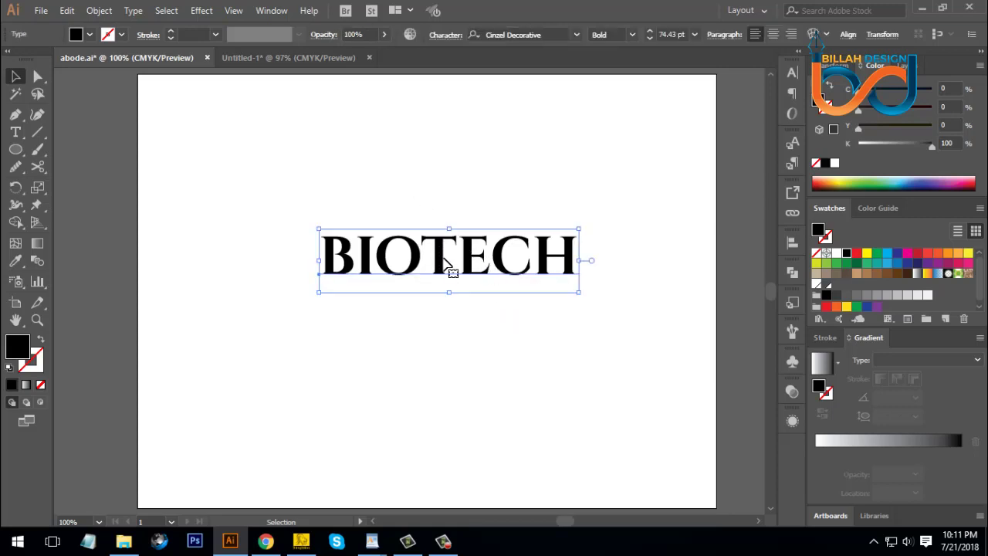
click(507, 326)
click(472, 262)
Apply UPPERCASE change case to the whole word, then revert to the plain lettering
click(133, 11)
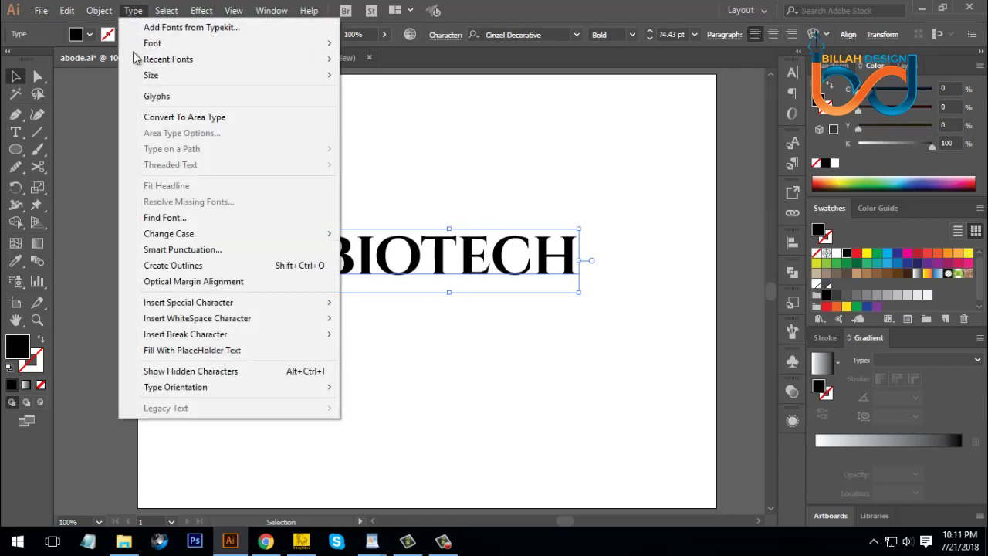
mouse_move(174, 239)
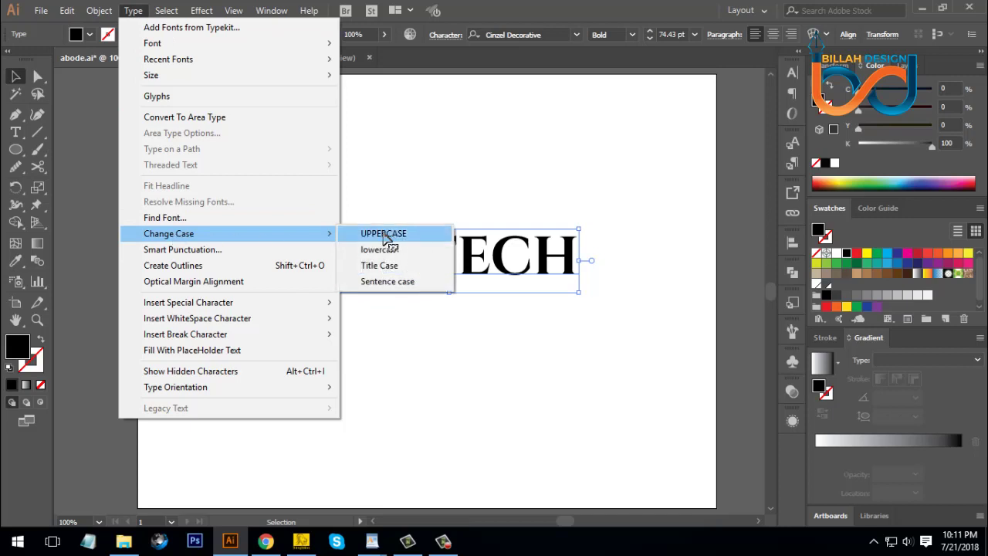
click(386, 234)
click(494, 337)
drag(489, 266, 426, 247)
click(474, 313)
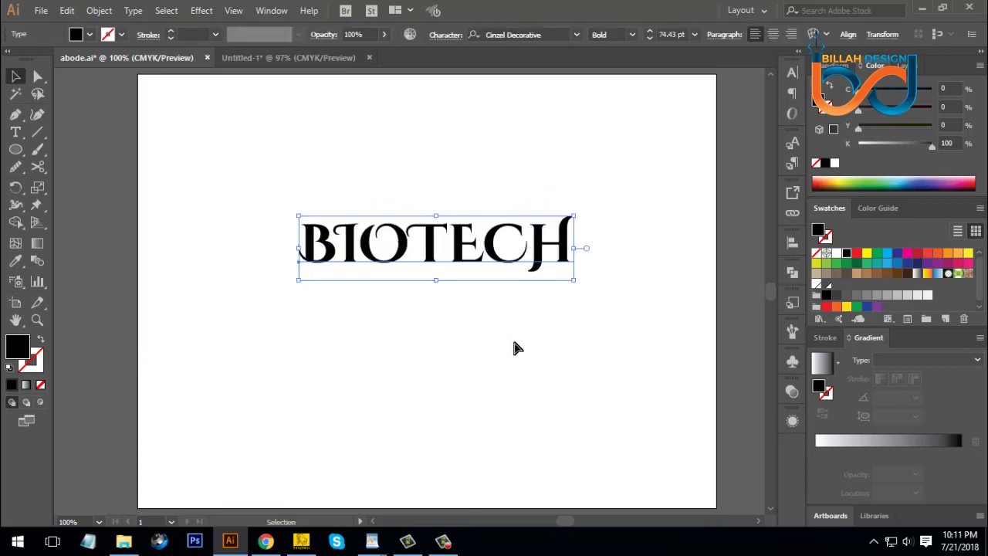
key(Down)
key(Down)
key(Down)
click(518, 350)
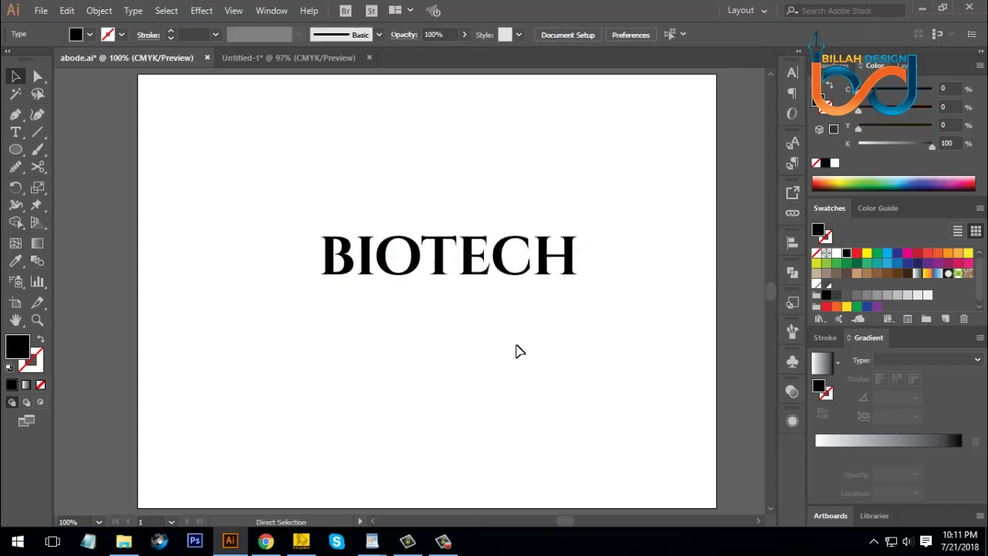
drag(448, 254, 456, 248)
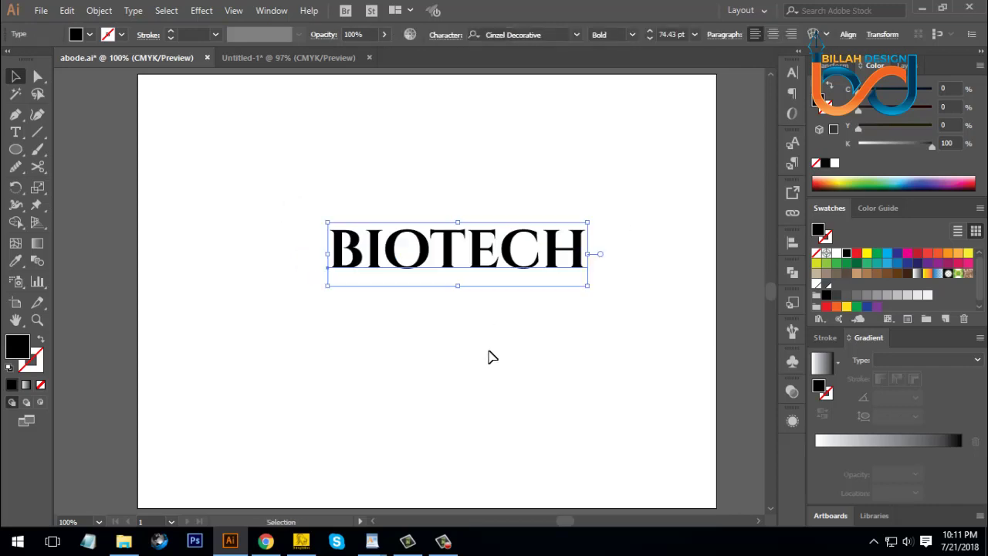
click(493, 356)
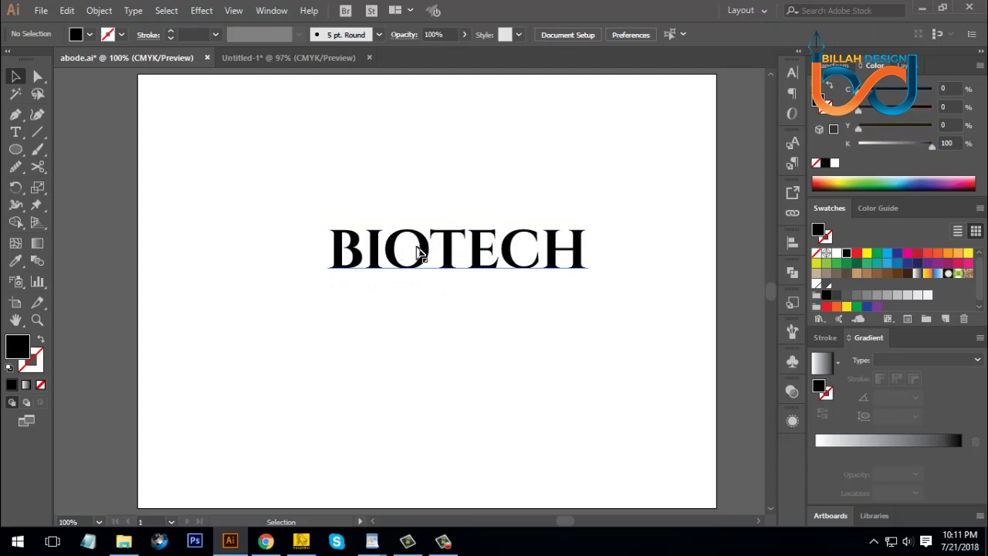
Apply UPPERCASE change case to only the O, then move the word down
click(16, 132)
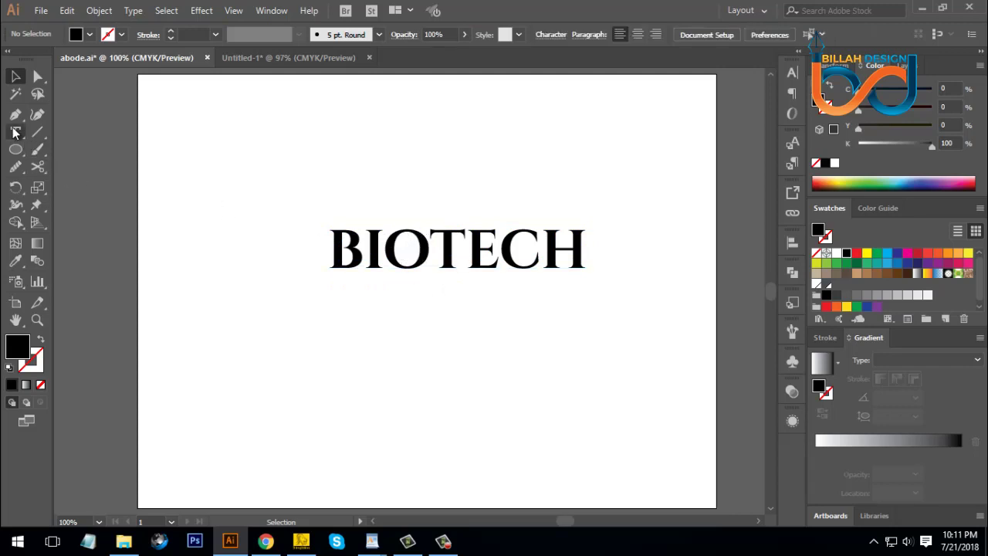
drag(387, 248, 430, 251)
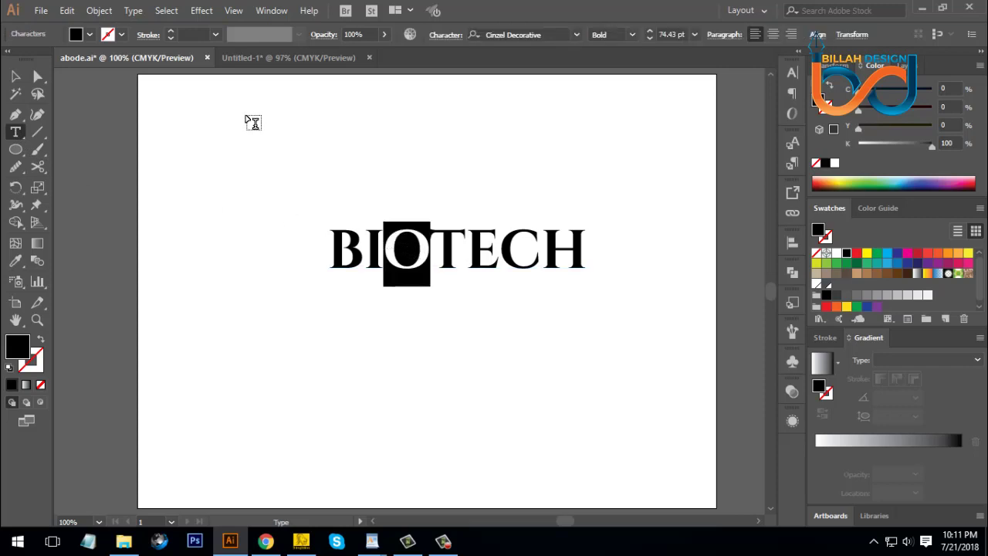
click(133, 14)
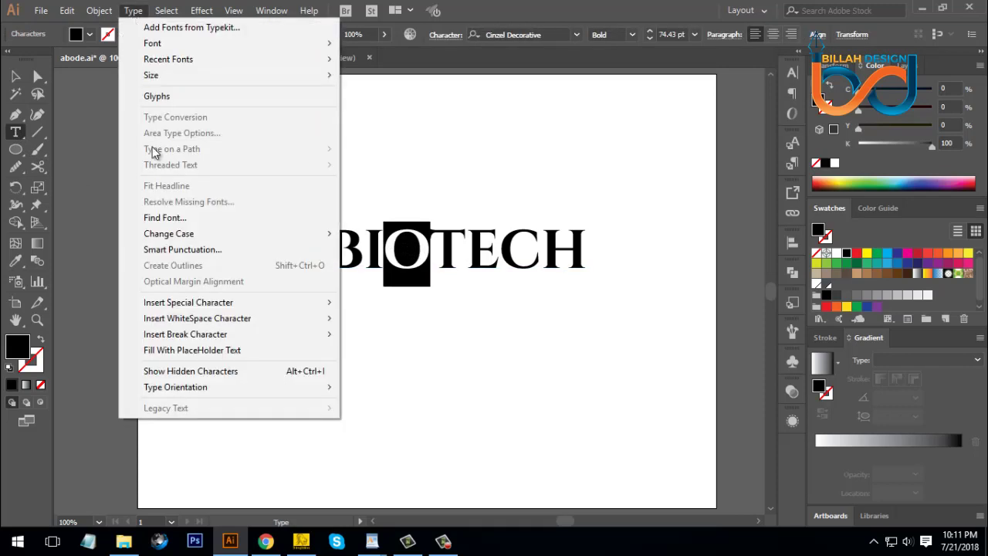
mouse_move(171, 235)
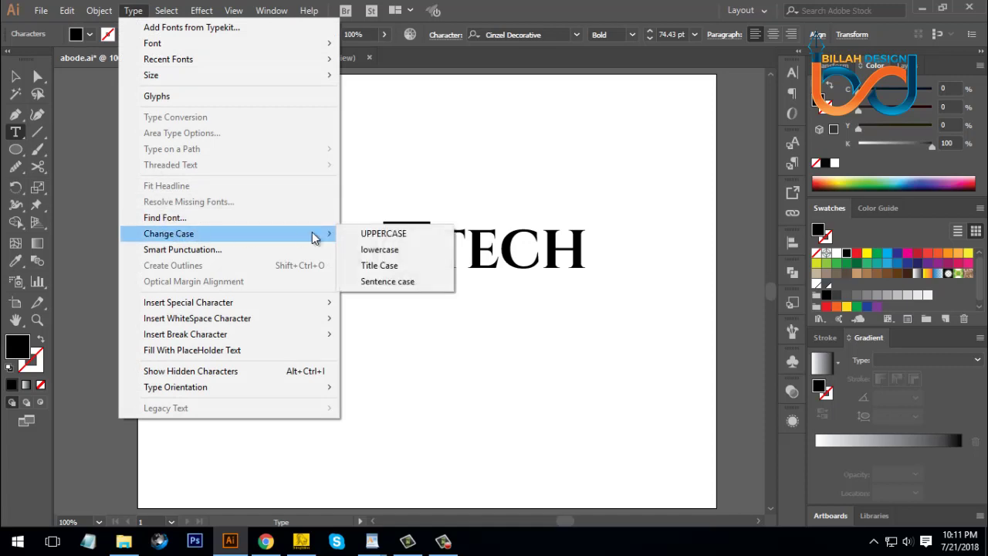
click(396, 233)
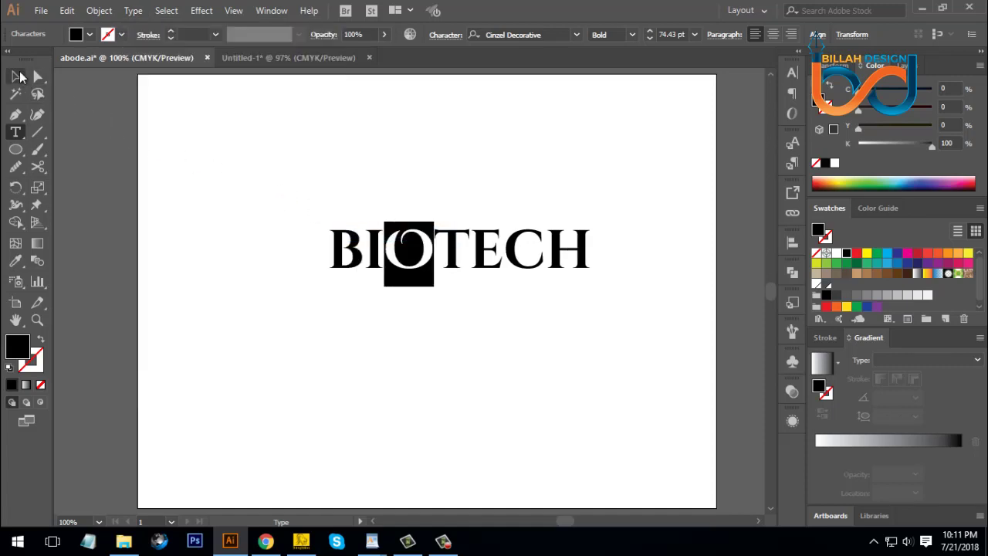
click(15, 75)
click(485, 341)
mouse_move(482, 269)
mouse_down()
mouse_move(482, 303)
mouse_move(481, 274)
mouse_up()
click(502, 389)
Convert BIOTECH to outlines and ungroup the letters
right_click(482, 279)
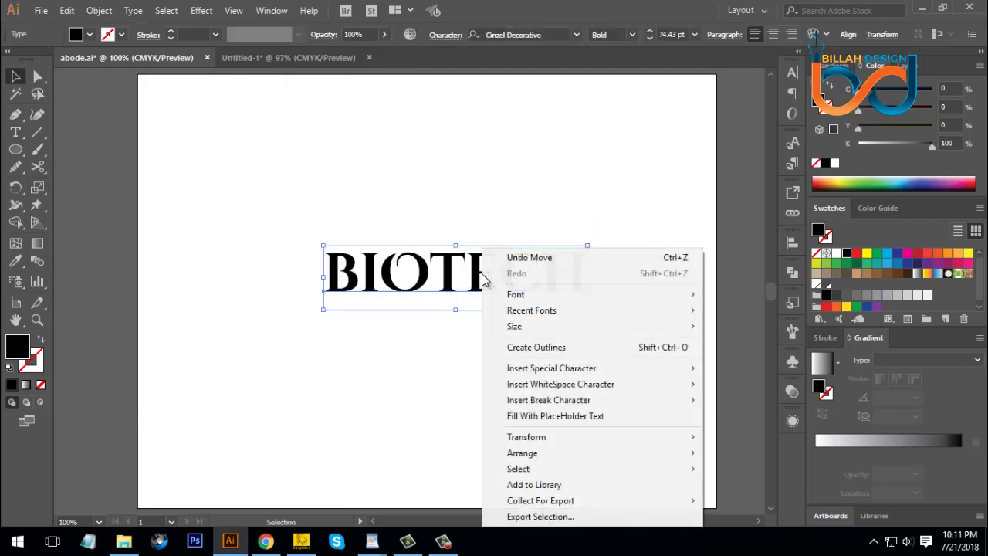
click(520, 348)
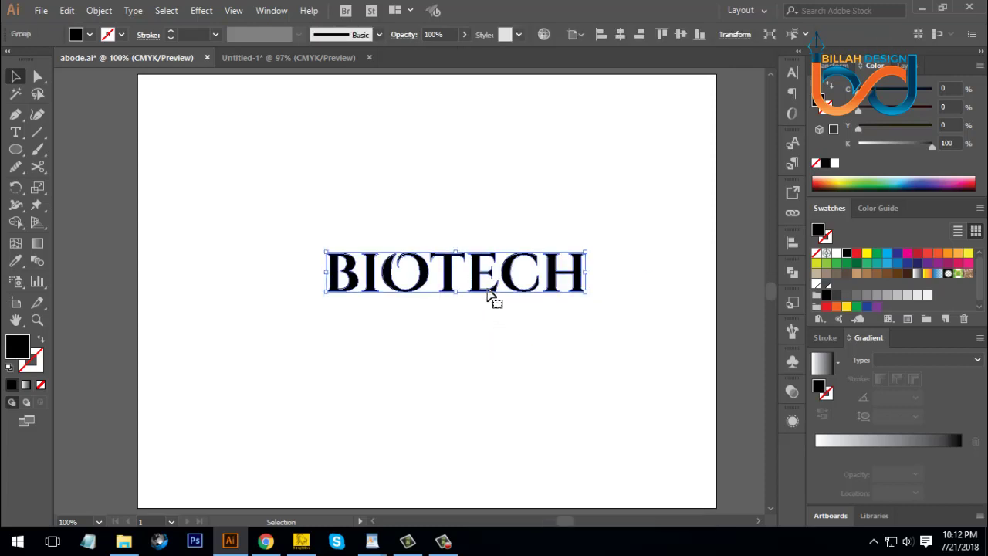
right_click(481, 261)
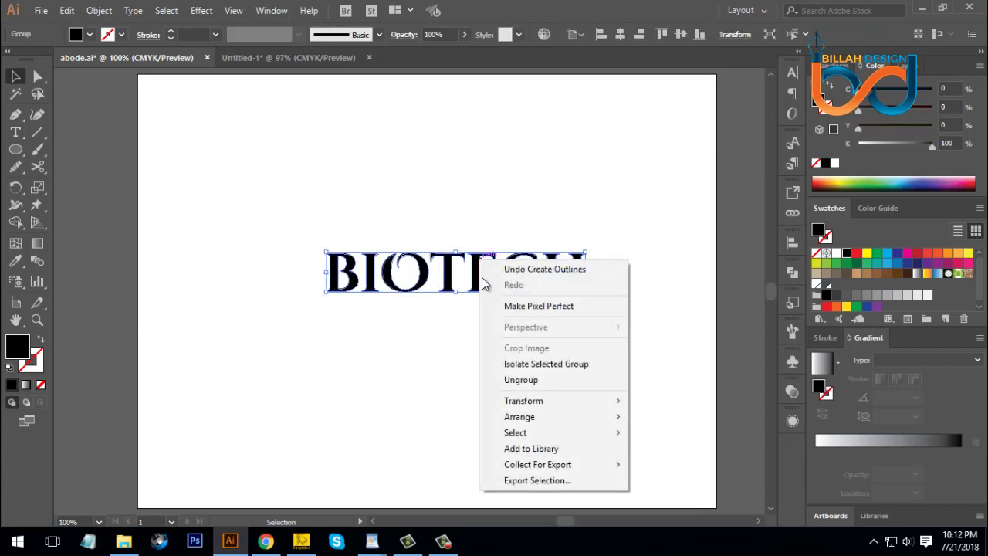
click(518, 380)
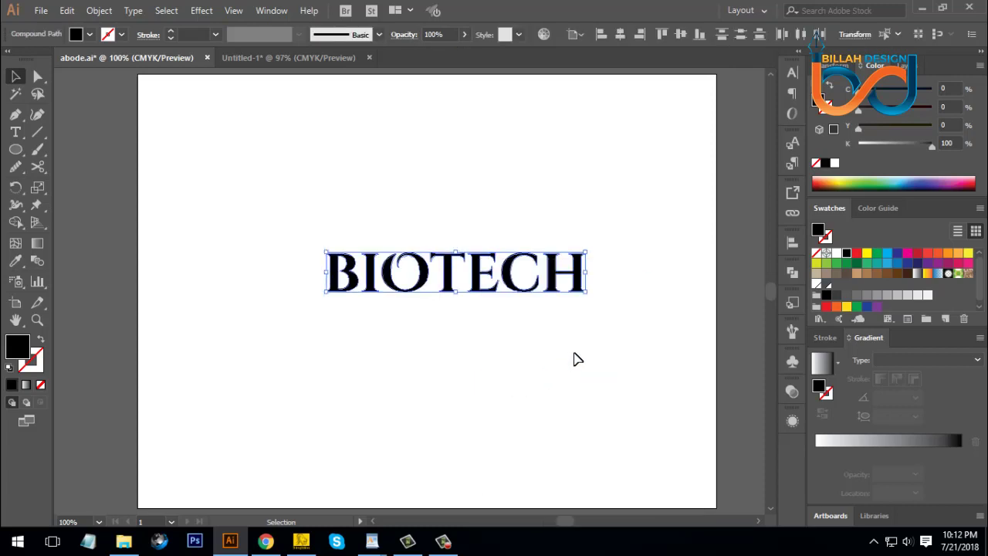
click(528, 350)
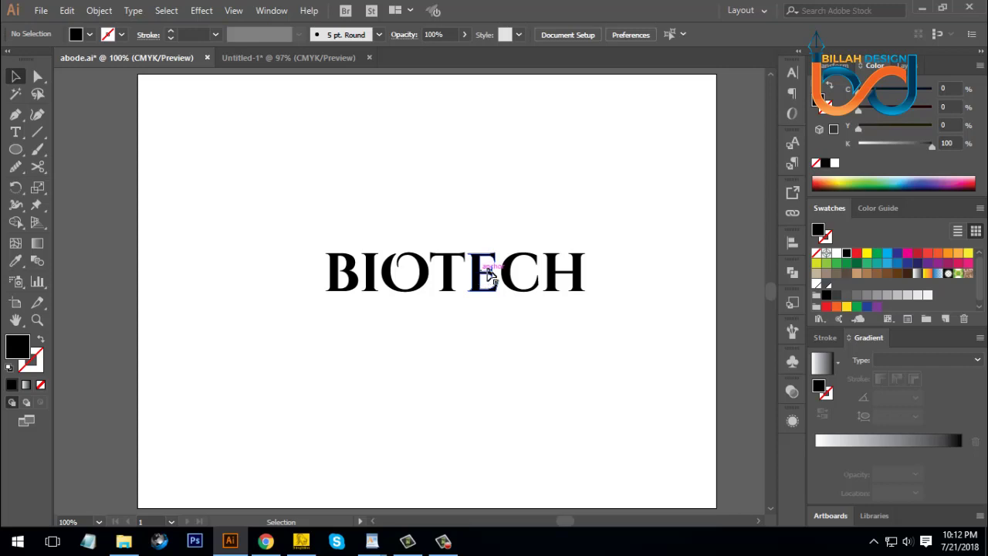
Test marquee selections of BIO, TECH and the whole word
drag(272, 224, 613, 309)
click(316, 247)
drag(271, 206, 429, 316)
click(431, 350)
drag(285, 221, 668, 262)
click(446, 358)
drag(656, 221, 443, 322)
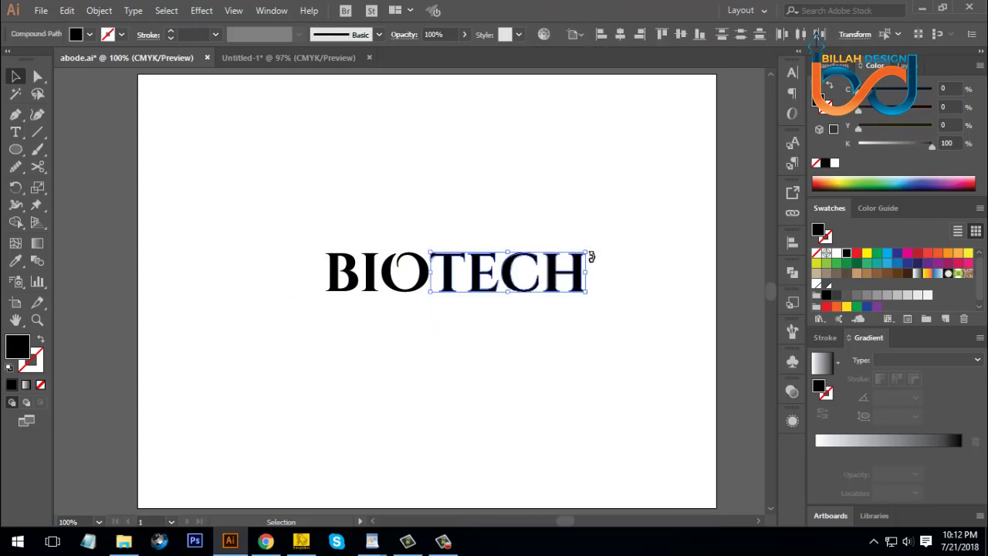
click(611, 292)
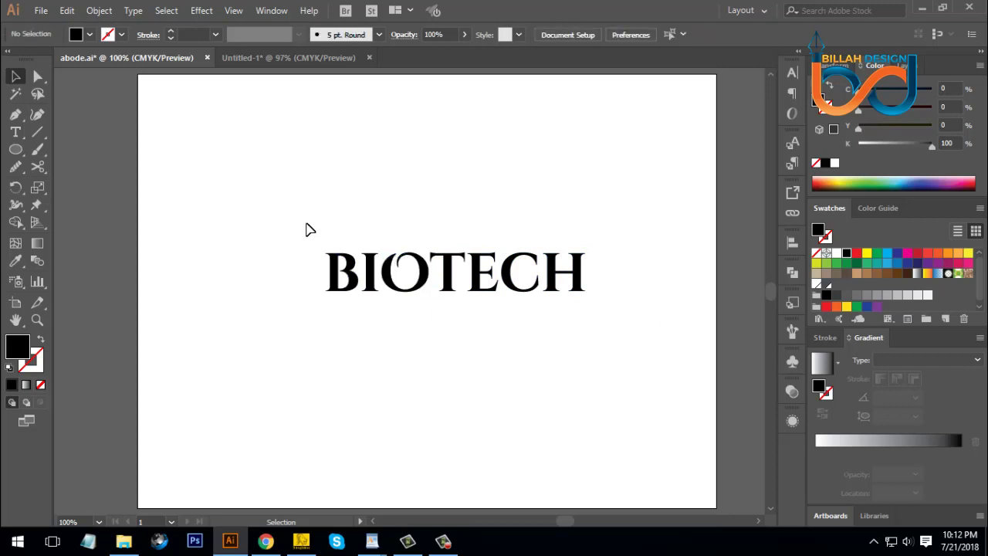
drag(273, 211, 604, 319)
click(479, 383)
drag(269, 224, 631, 323)
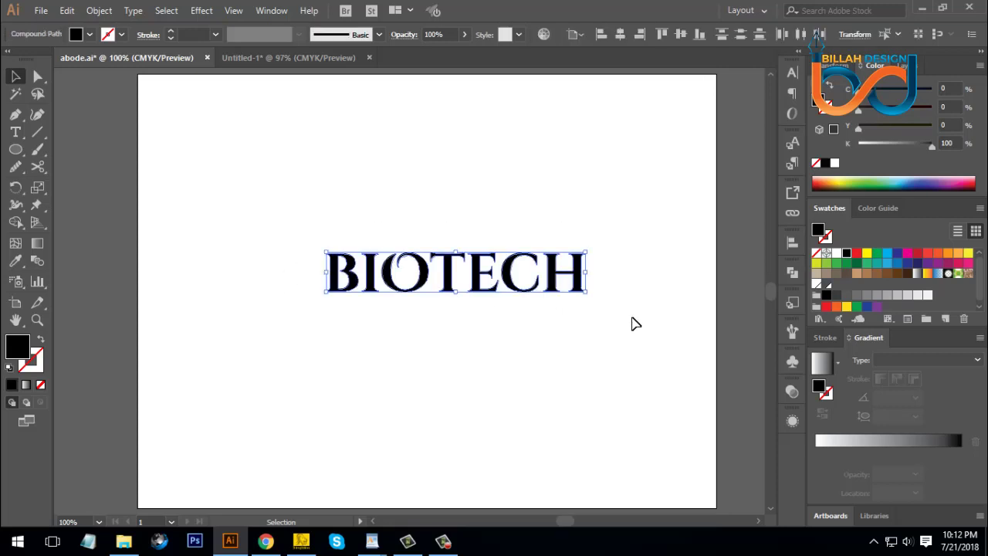
click(355, 105)
Cut the green leaf from Untitled-1 and paste it into abode.ai
click(325, 58)
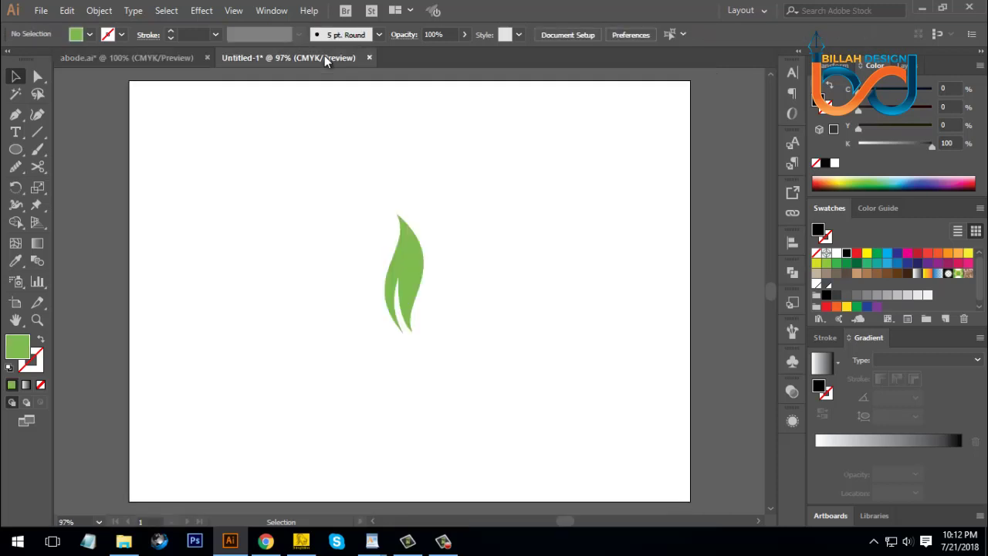
key(ctrl+z)
click(456, 274)
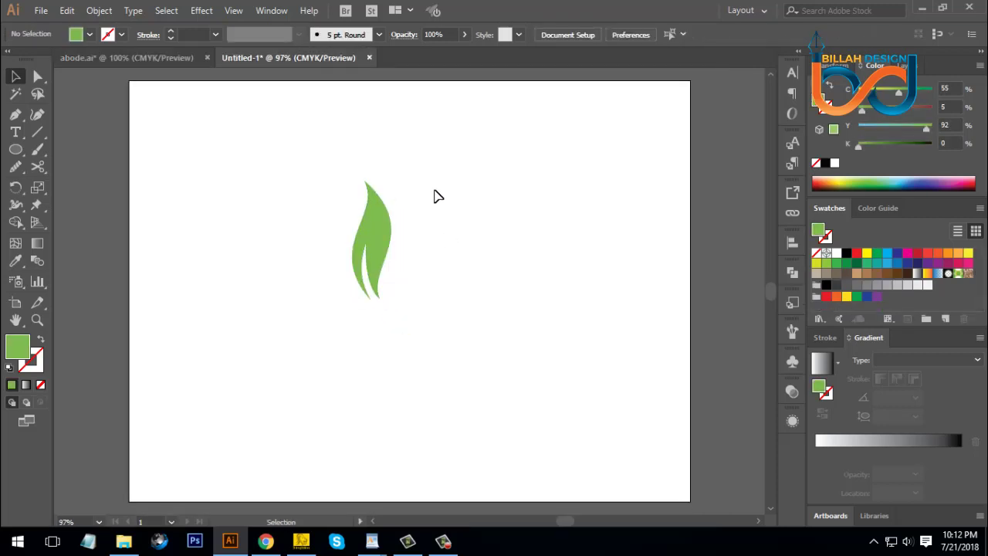
drag(437, 196, 278, 337)
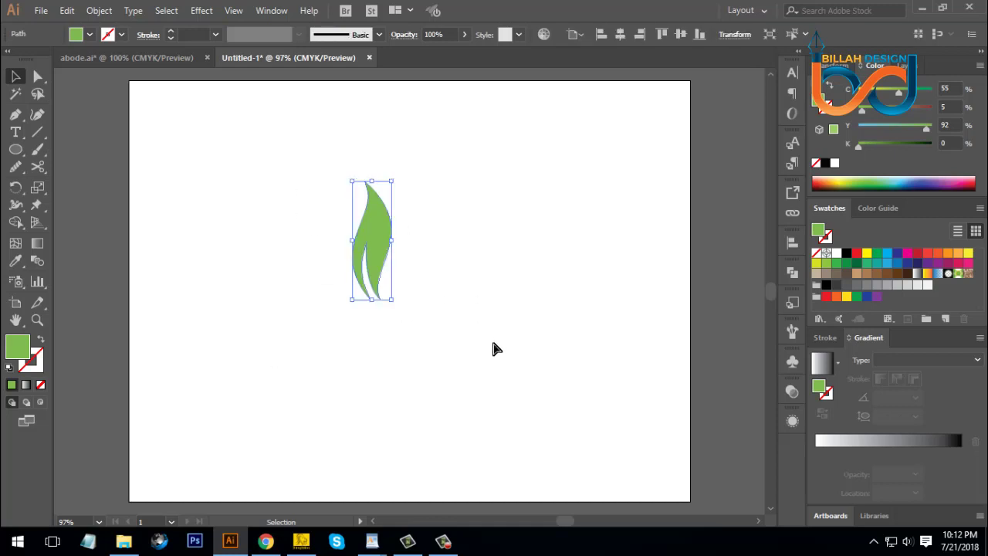
key(Delete)
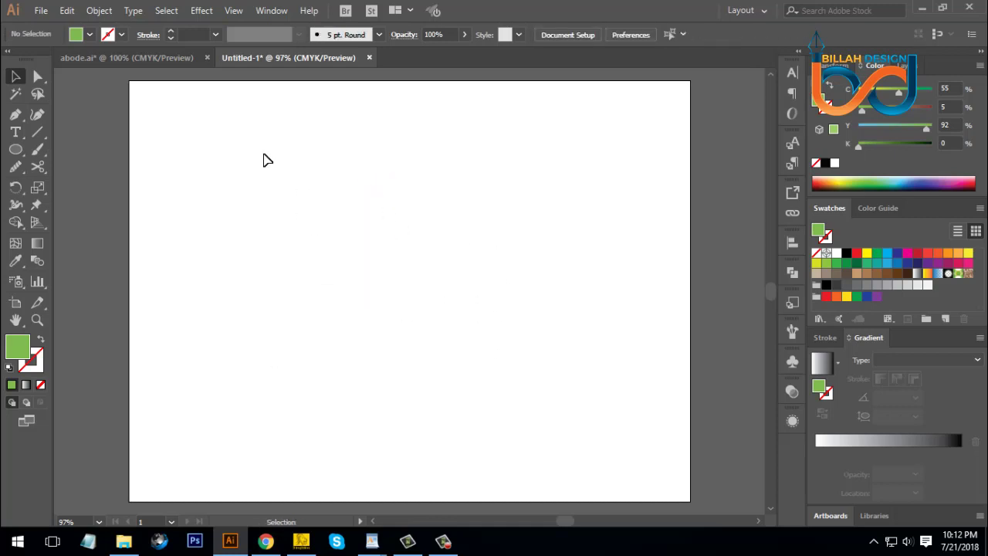
click(154, 59)
key(ctrl)
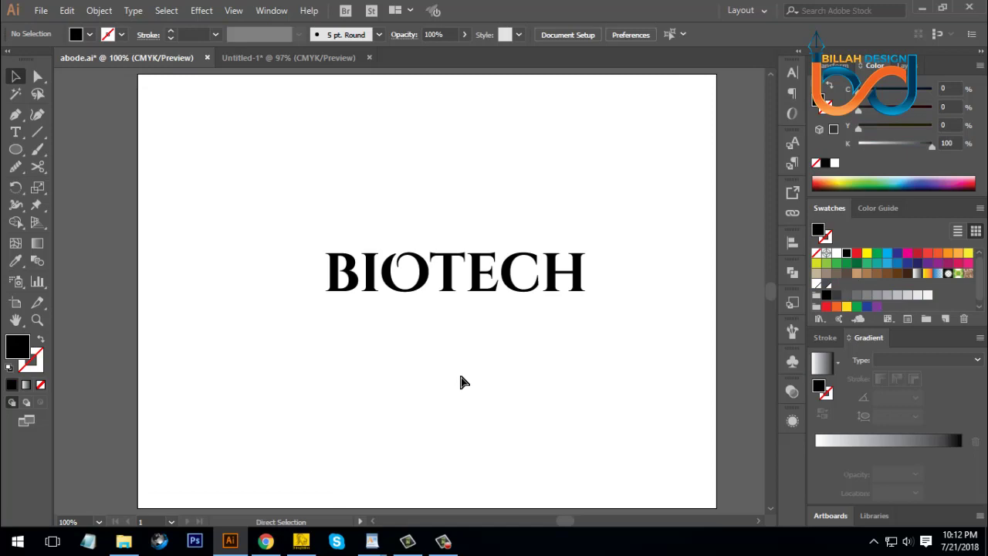
key(ctrl+v)
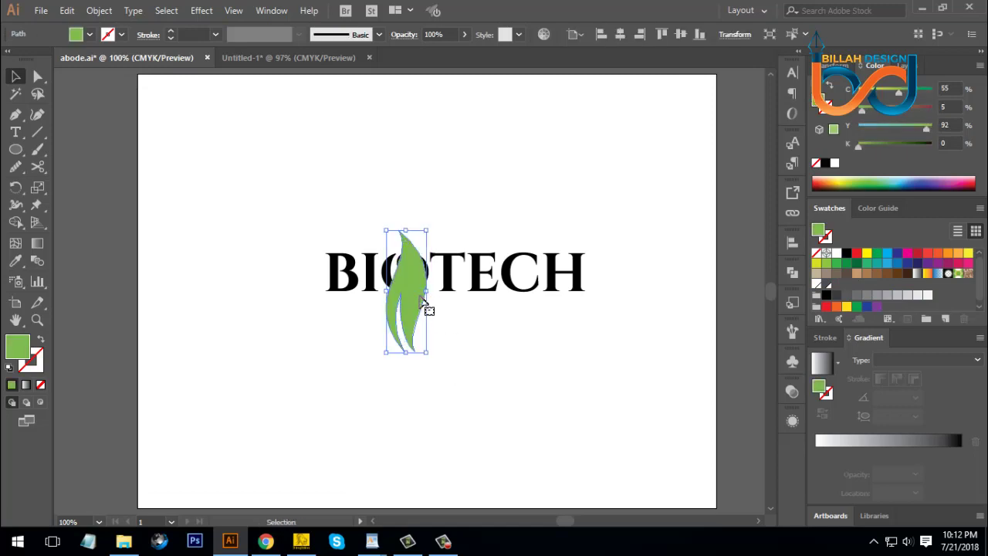
Stretch the leaf taller, then shrink it back to a smaller size
drag(430, 310, 270, 298)
drag(261, 228, 274, 102)
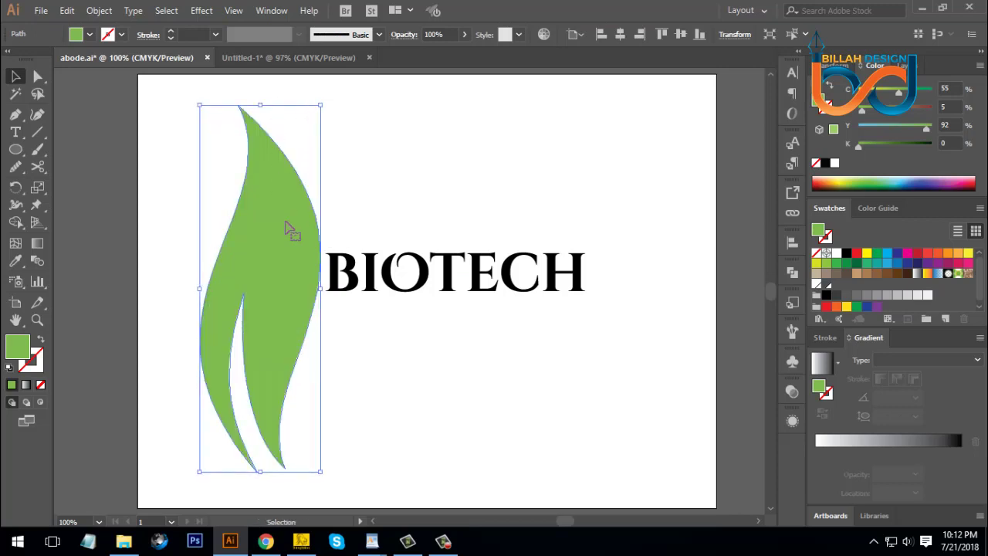
click(397, 356)
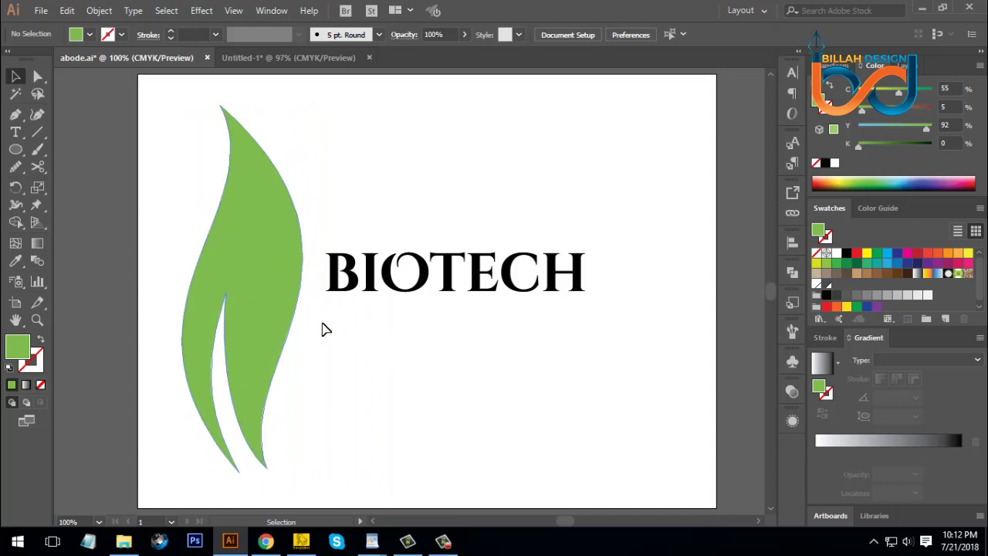
click(262, 281)
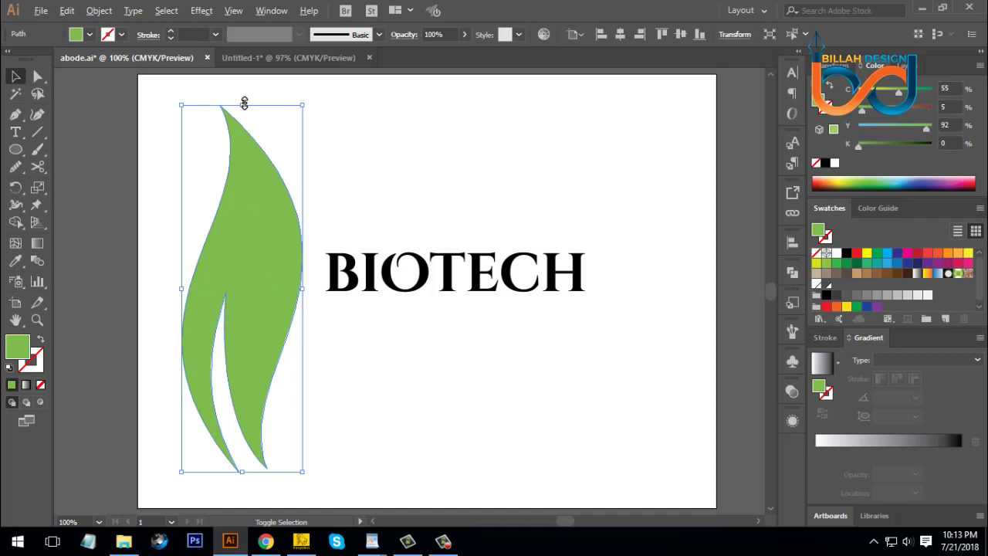
drag(244, 103, 256, 226)
click(319, 347)
Position the leaf above the IO letters of BIOTECH
drag(258, 304, 291, 276)
click(347, 350)
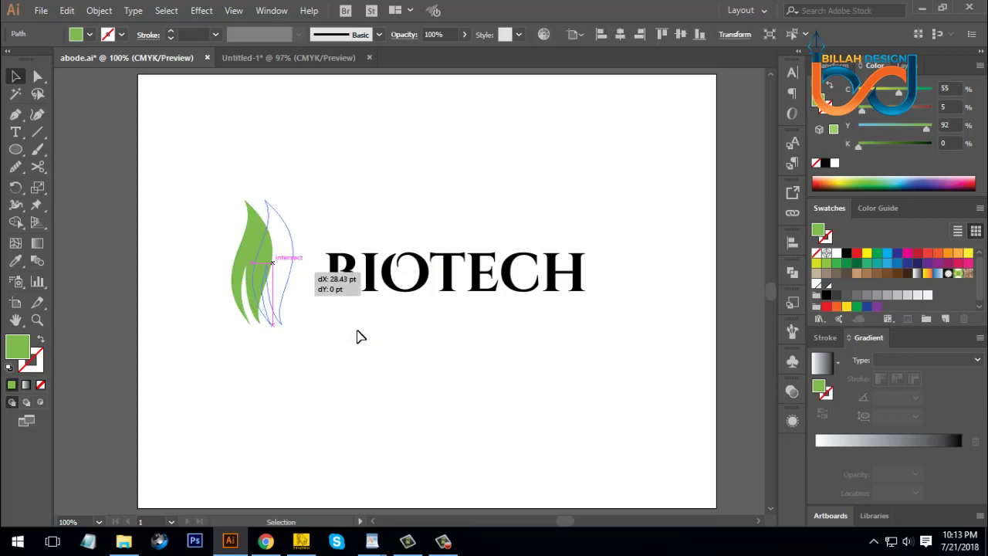
drag(358, 337, 357, 336)
click(405, 352)
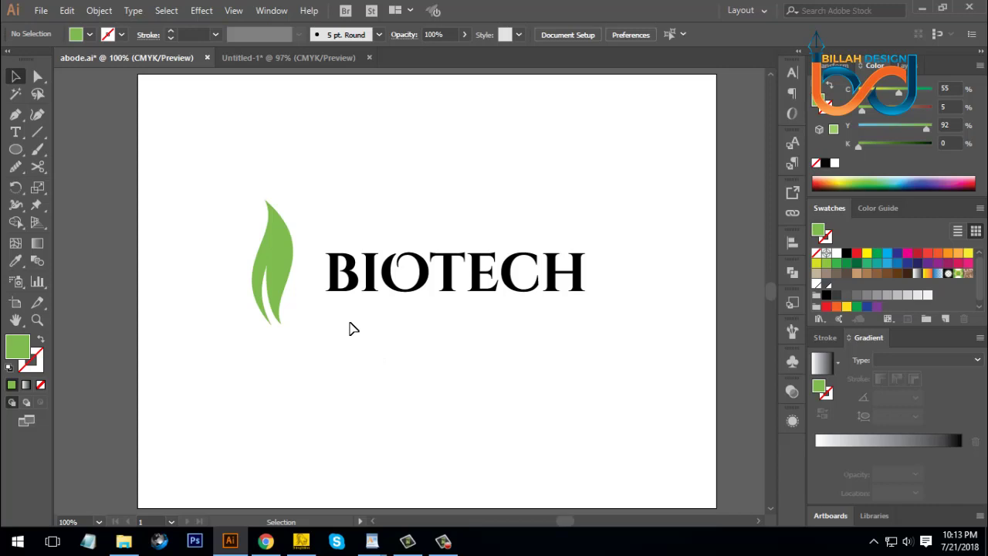
drag(288, 267, 404, 163)
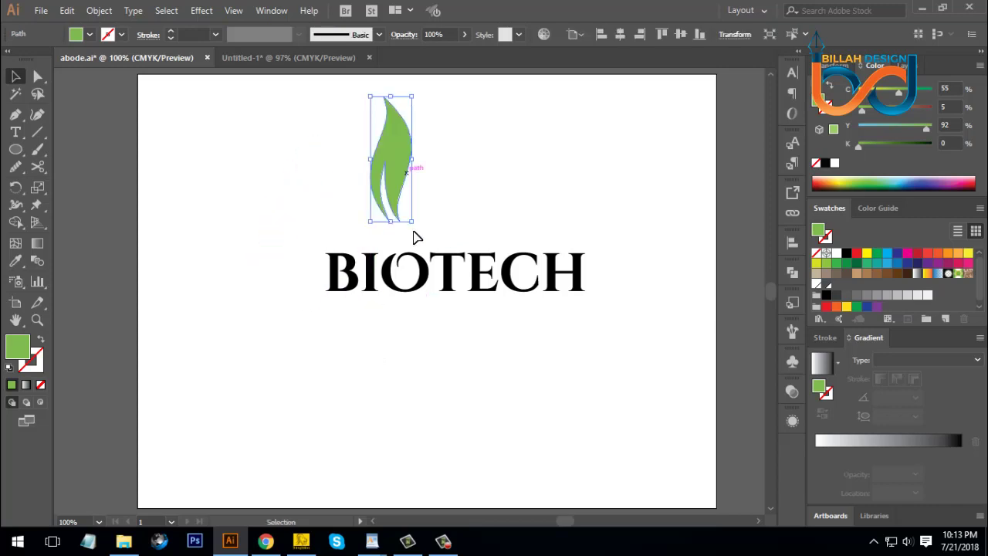
click(448, 372)
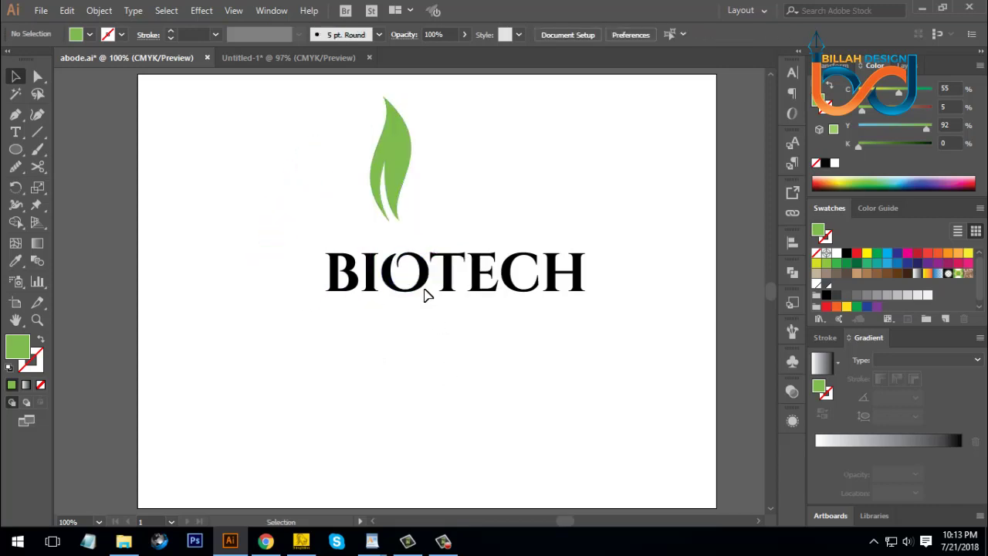
key(ctrl+equal)
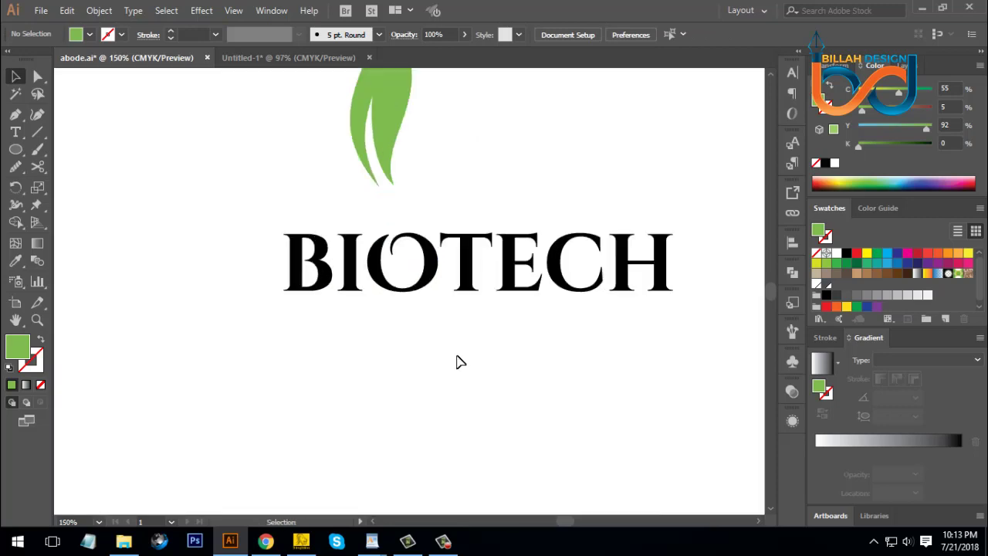
Rotate the O of BIOTECH by 180 degrees
key(space)
drag(466, 324, 484, 330)
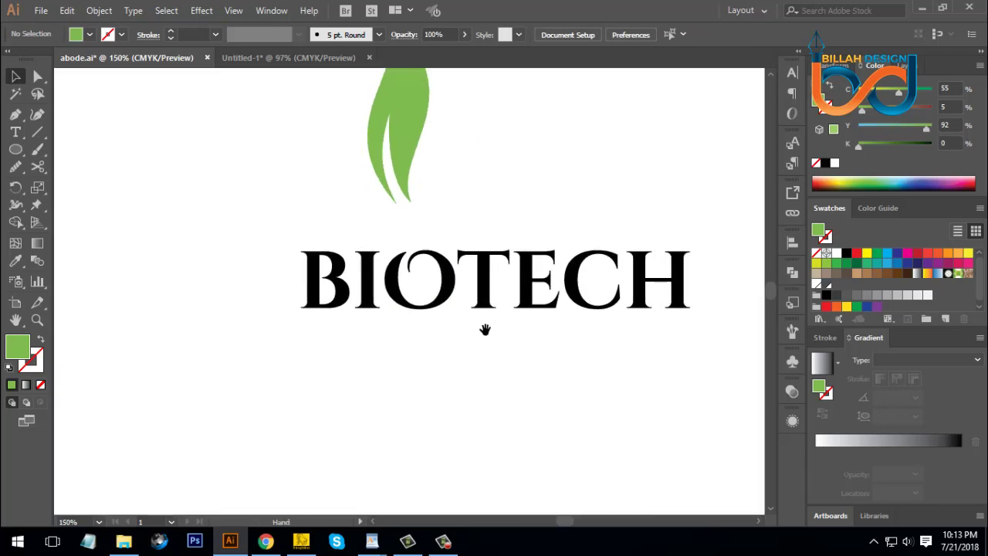
click(451, 292)
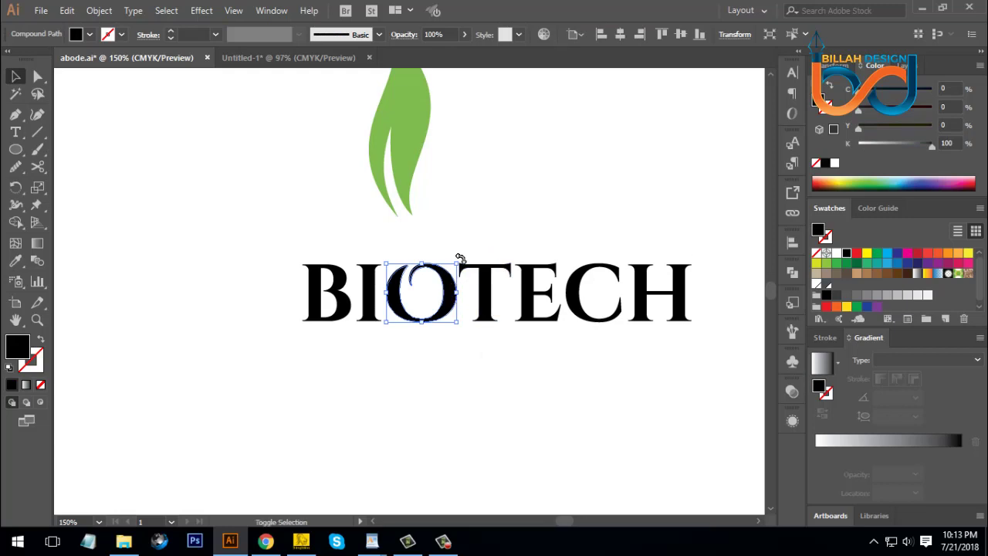
drag(460, 257, 356, 318)
click(459, 348)
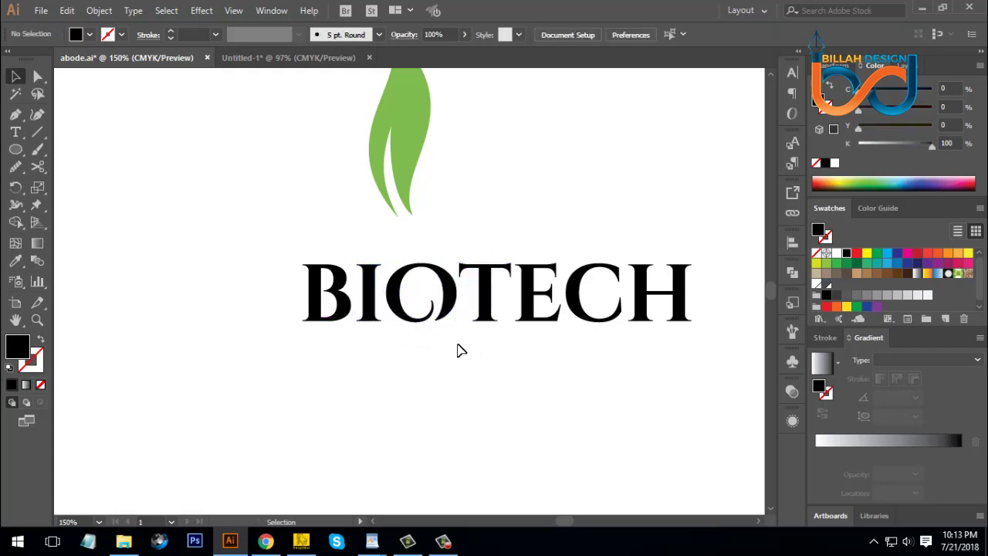
click(433, 303)
click(459, 379)
click(454, 305)
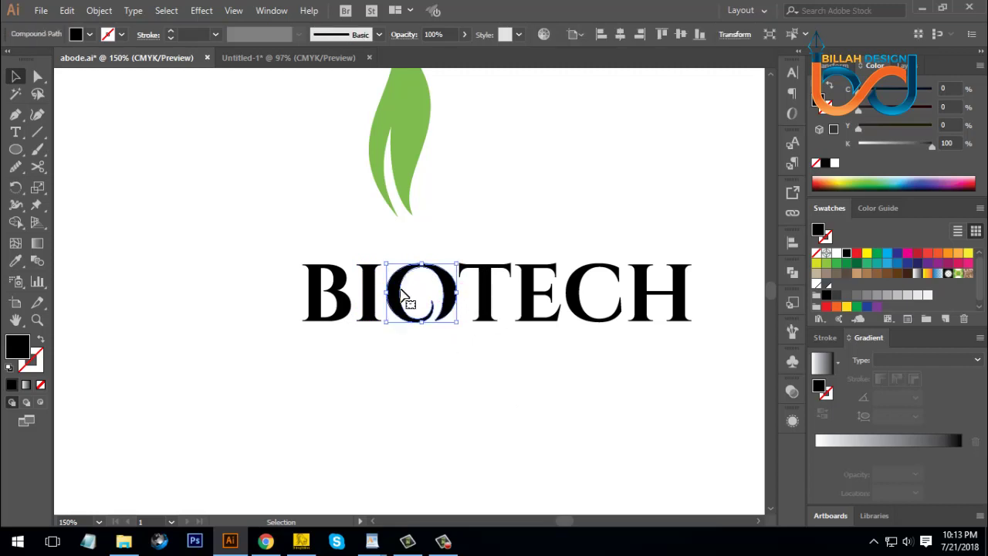
key(ctrl+shift+a)
Reflect the O across the vertical axis with Transform > Reflect
click(449, 290)
right_click(449, 291)
mouse_move(528, 415)
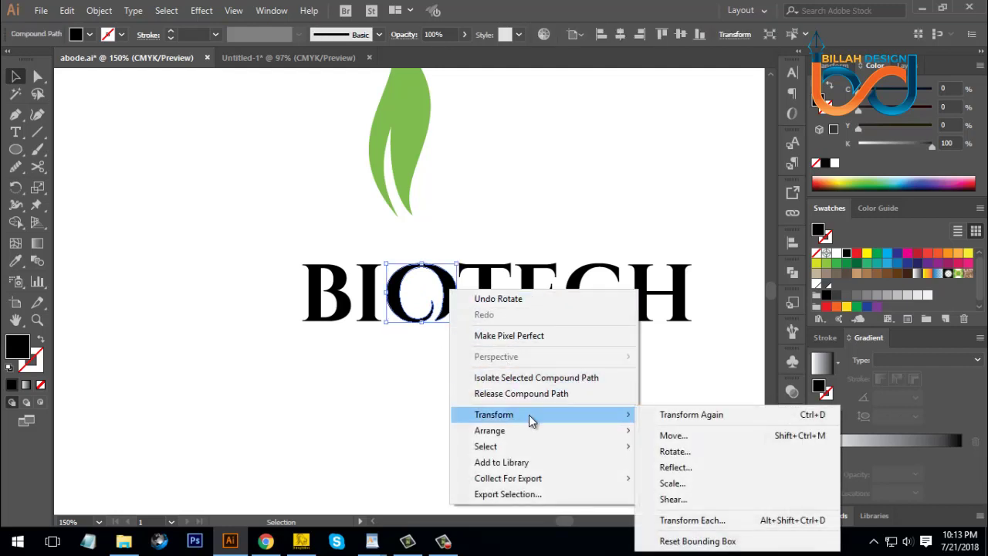
click(669, 468)
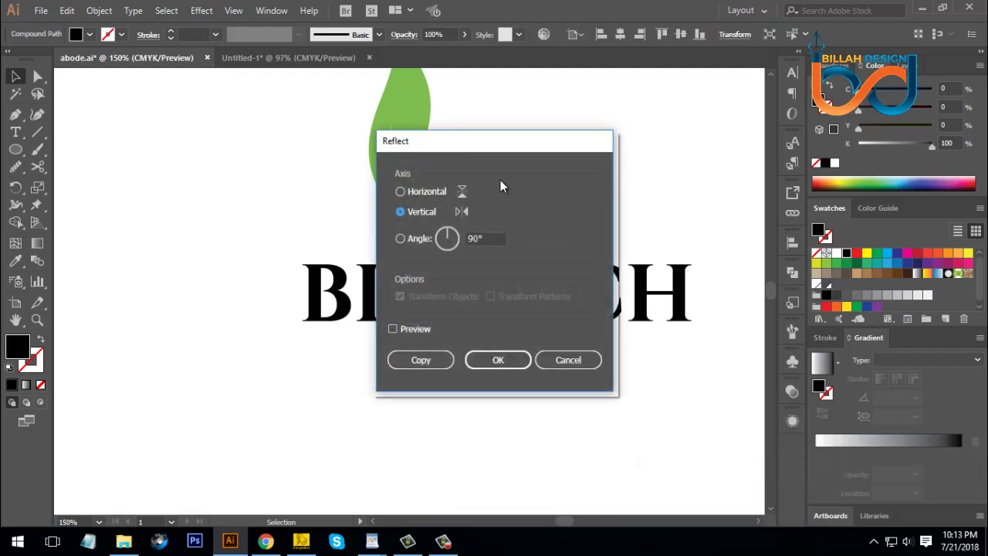
drag(489, 152, 696, 156)
click(697, 364)
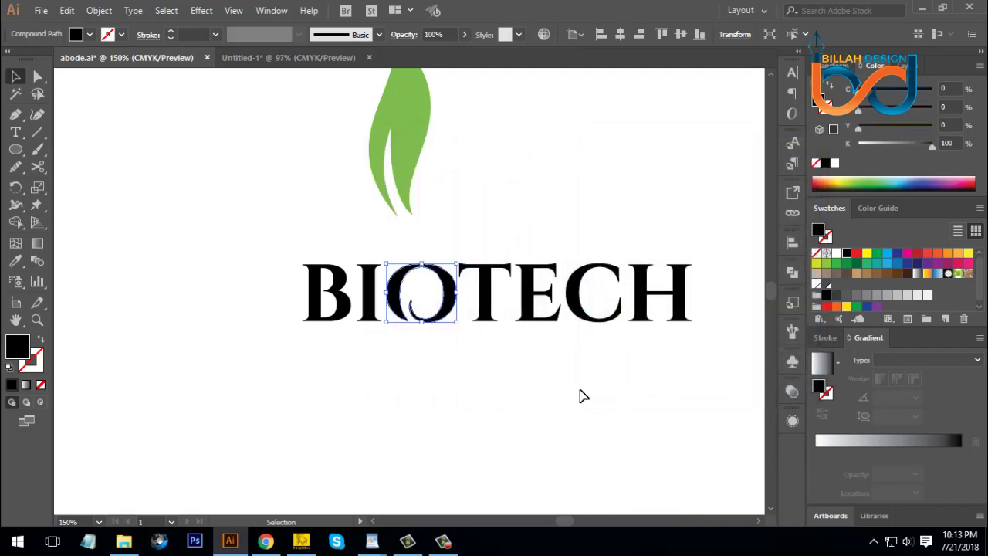
click(481, 394)
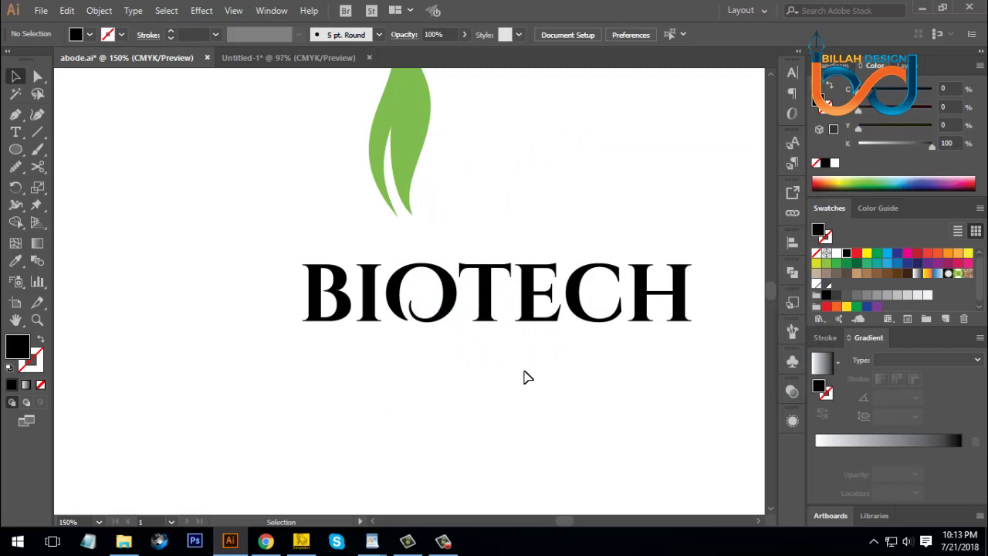
scroll(525, 372, up, 1)
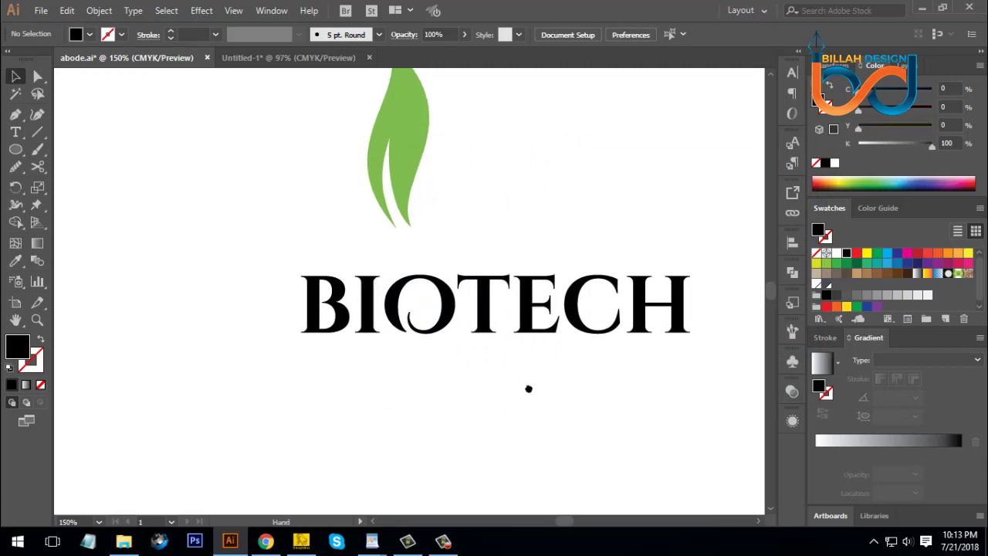
Cut the O's path with the Scissors to open a gap and bring the leaf down
drag(529, 389, 521, 378)
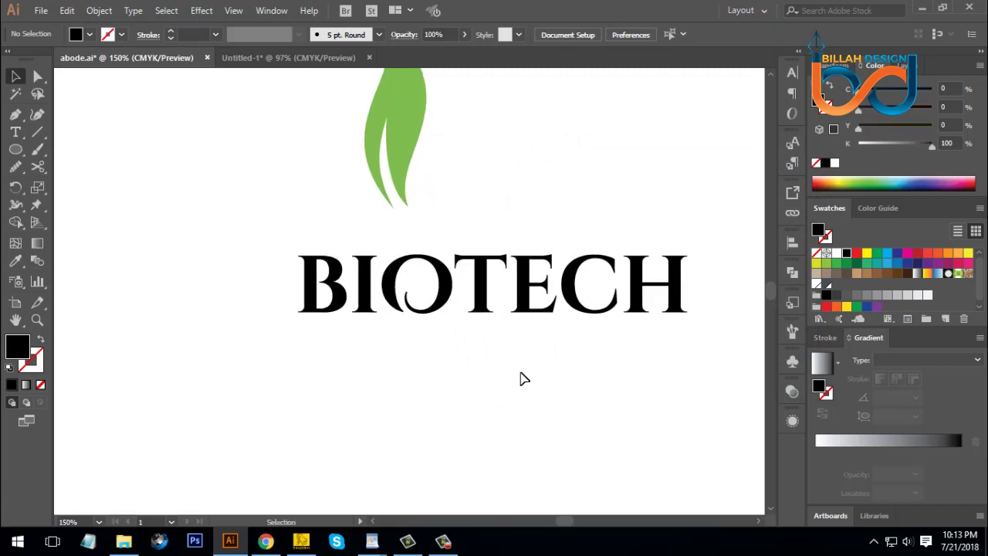
click(407, 300)
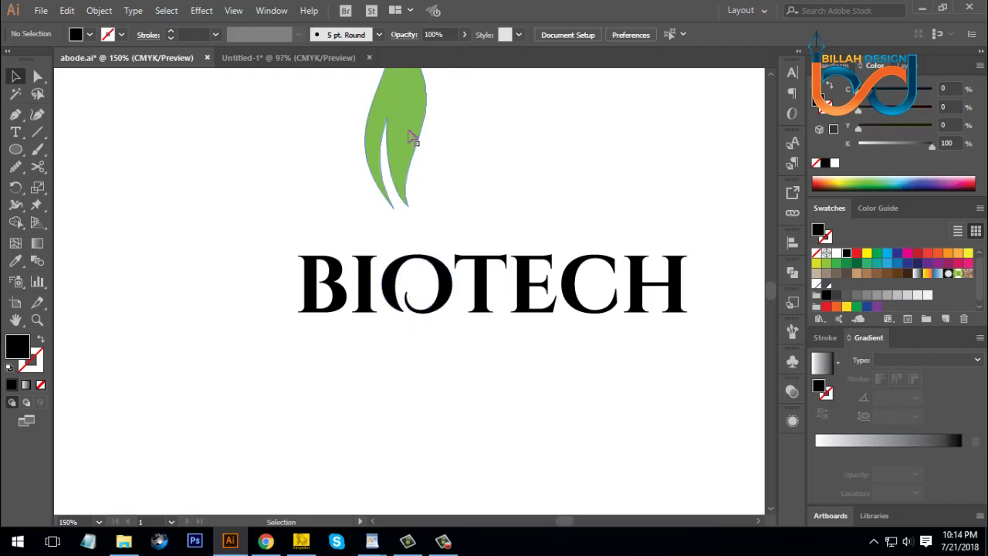
drag(409, 123, 426, 159)
click(527, 392)
drag(526, 373, 524, 384)
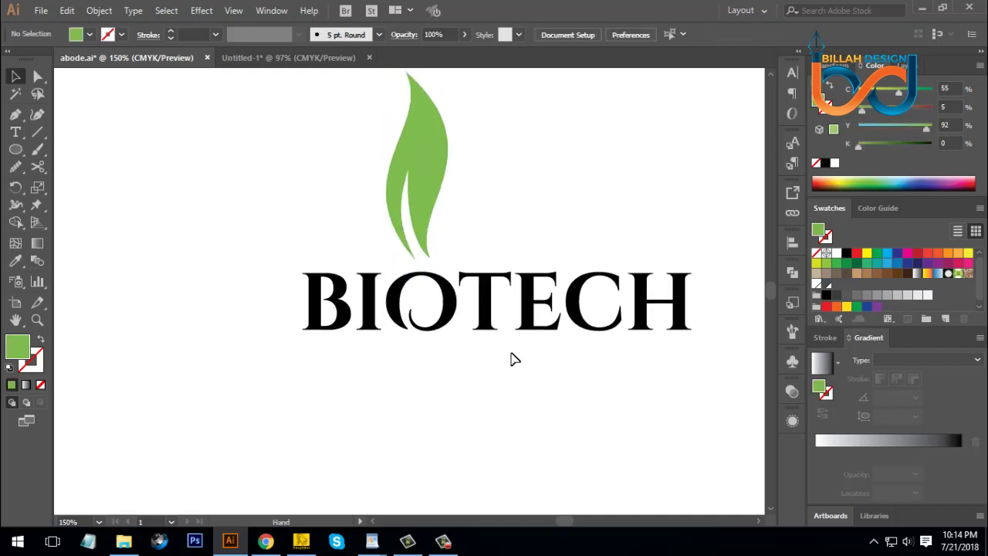
Shrink the leaf proportionally and move it down onto the O
click(434, 203)
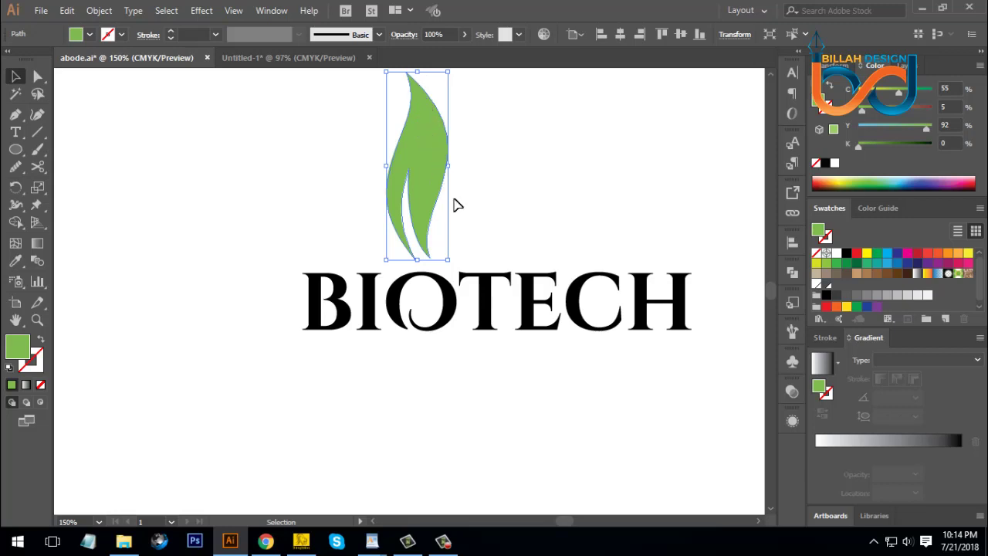
scroll(485, 230, up, 1)
drag(423, 106, 424, 144)
click(517, 220)
drag(430, 221, 444, 317)
click(503, 431)
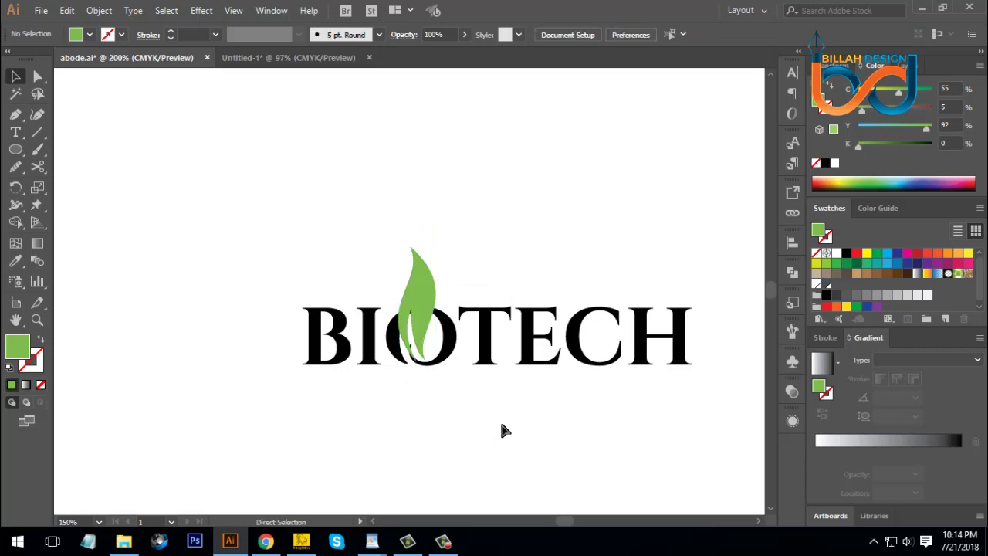
key(ctrl+plus)
key(ctrl+plus)
Rotate the leaf clockwise and shorten it in two passes
click(402, 196)
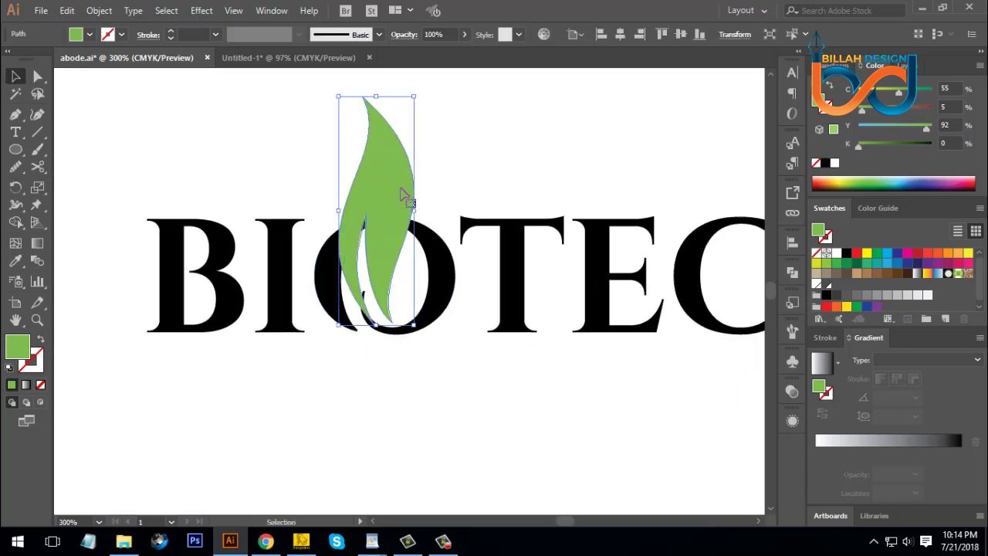
drag(422, 92, 445, 117)
click(458, 360)
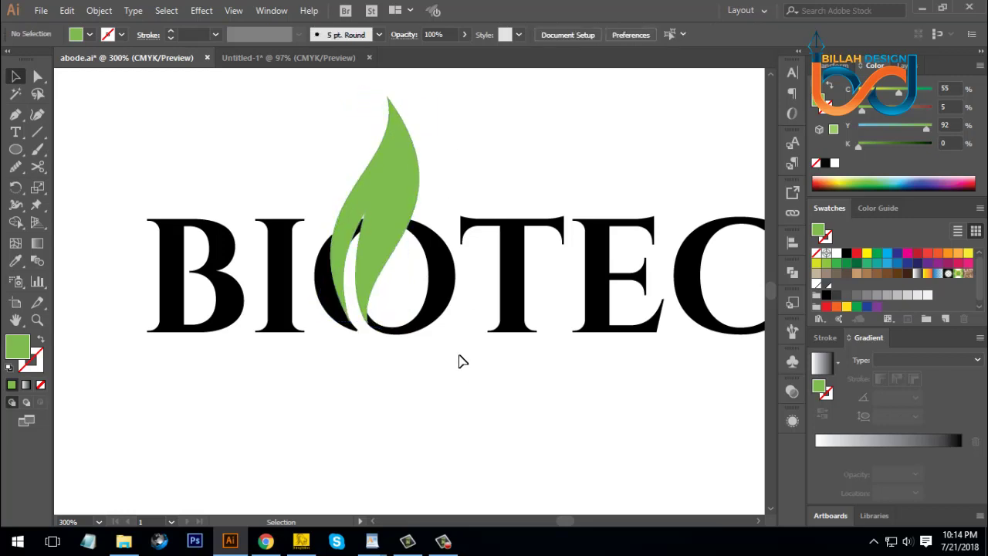
click(379, 246)
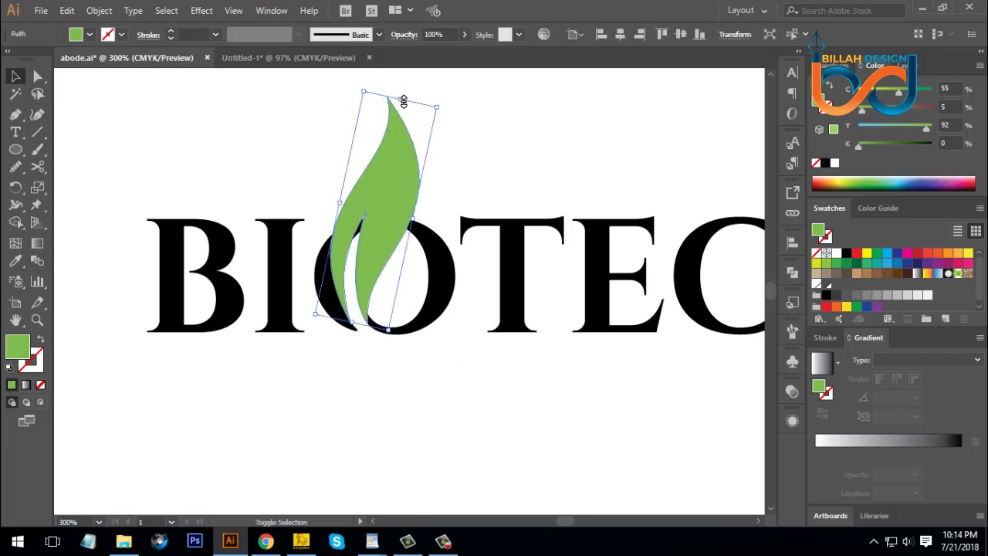
drag(401, 99, 395, 155)
click(465, 383)
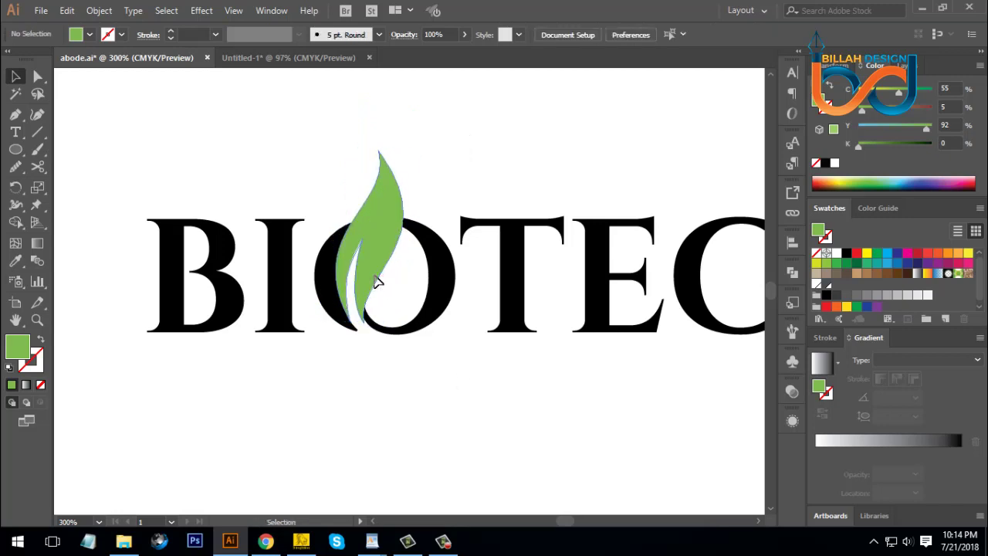
drag(379, 280, 385, 283)
click(454, 400)
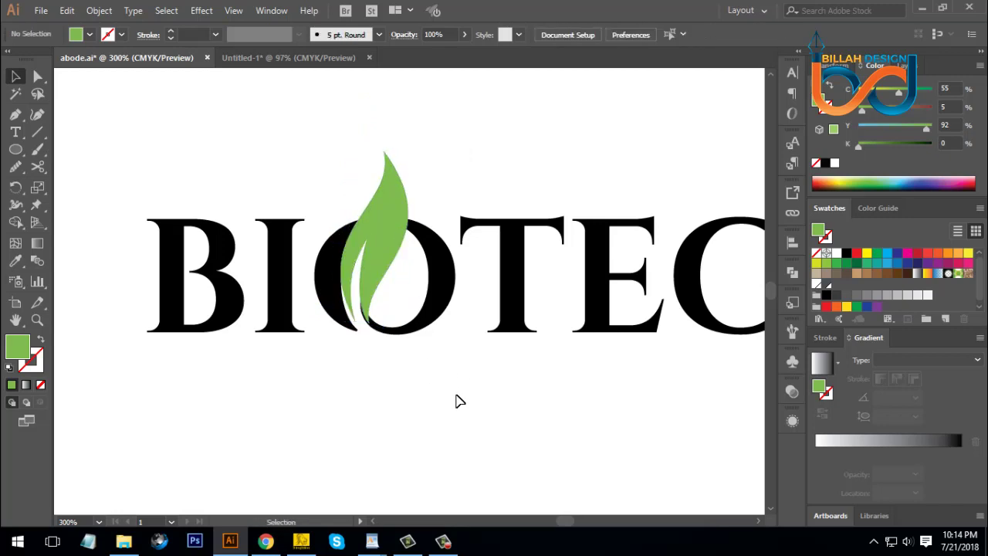
click(375, 258)
drag(394, 154, 393, 179)
click(516, 428)
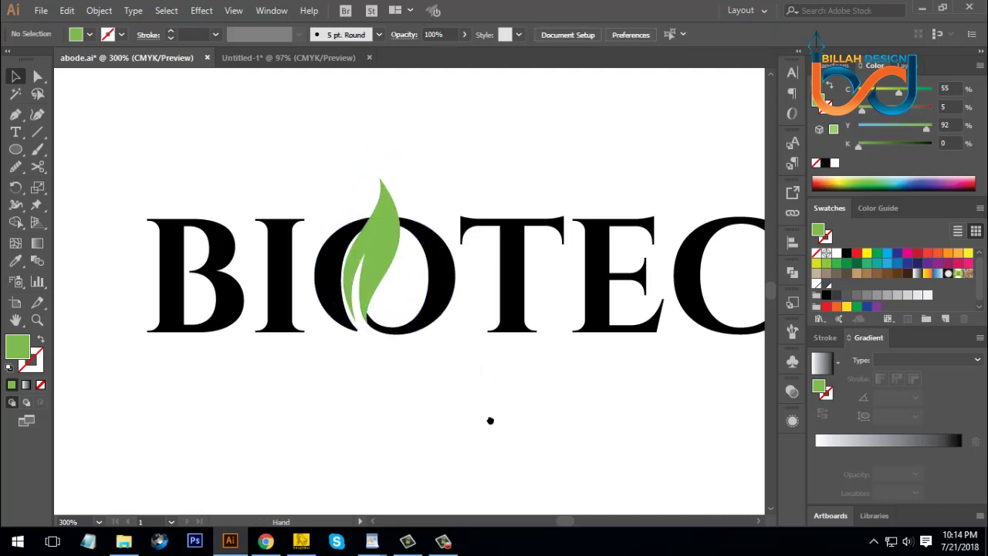
Raise and tilt the leaf so its base nestles in the O's curled bottom
scroll(488, 421, right, 1)
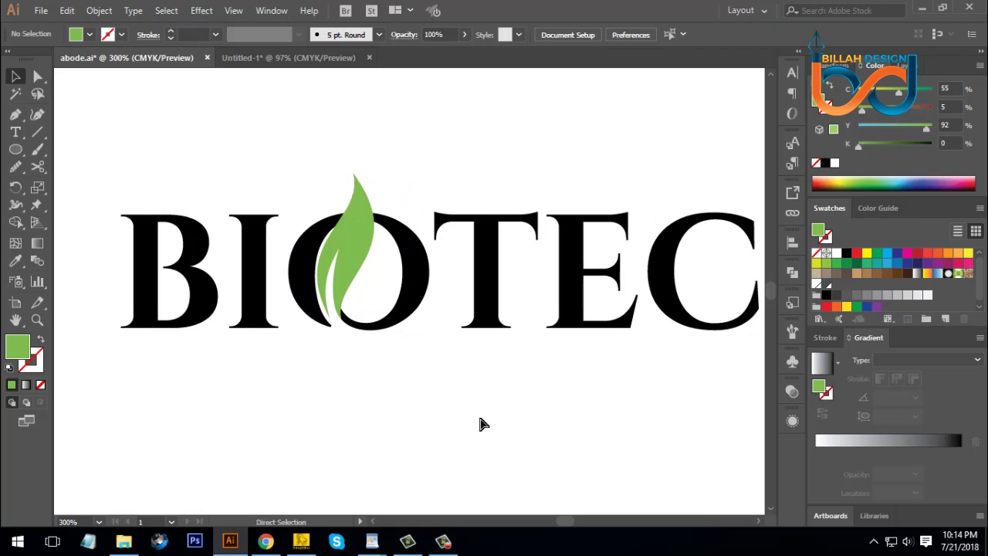
scroll(388, 293, up, 2)
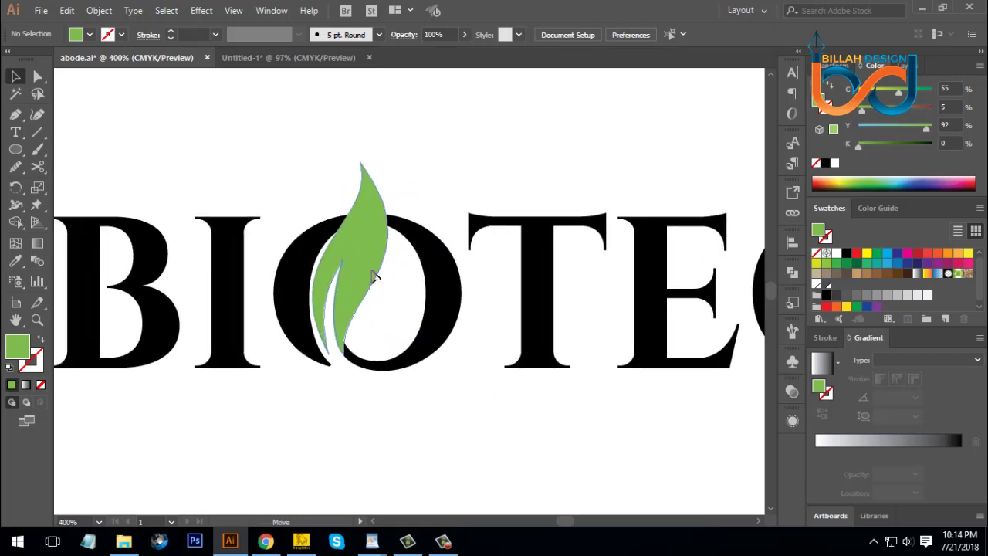
drag(373, 276, 369, 249)
drag(414, 151, 423, 156)
click(465, 159)
drag(360, 240, 379, 254)
click(530, 439)
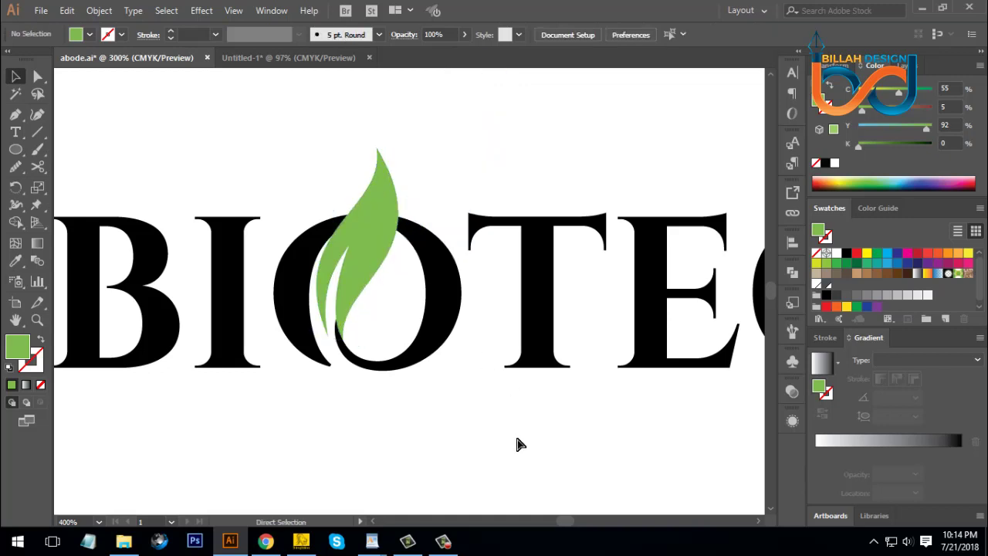
Color the O with the leaf's green using the Eyedropper
key(ctrl+1)
key(ctrl+plus)
key(ctrl+plus)
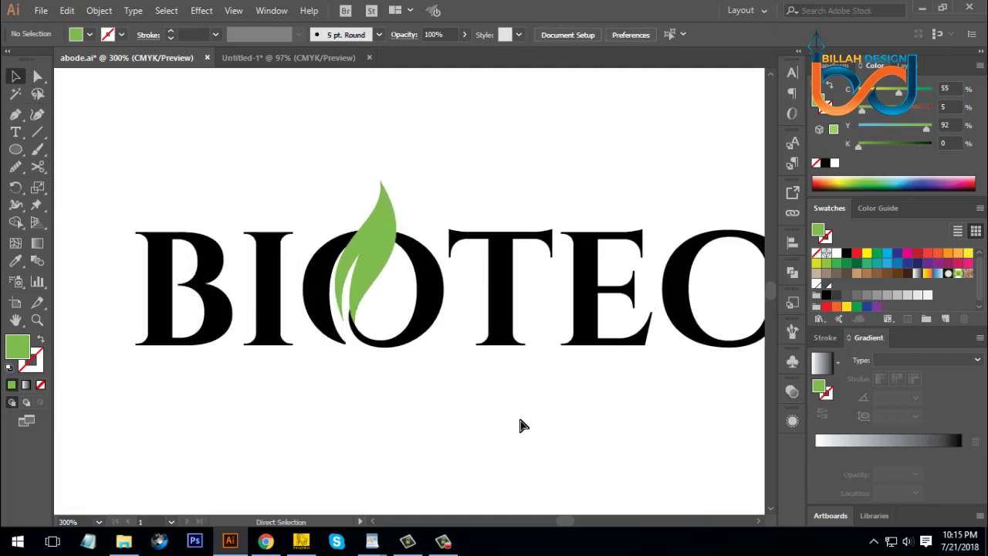
click(306, 293)
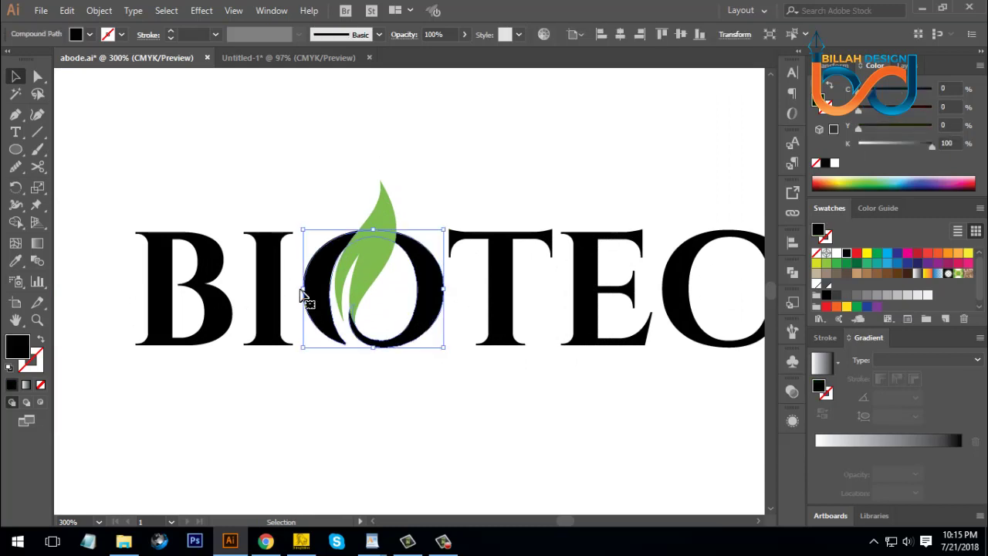
key(i)
click(368, 256)
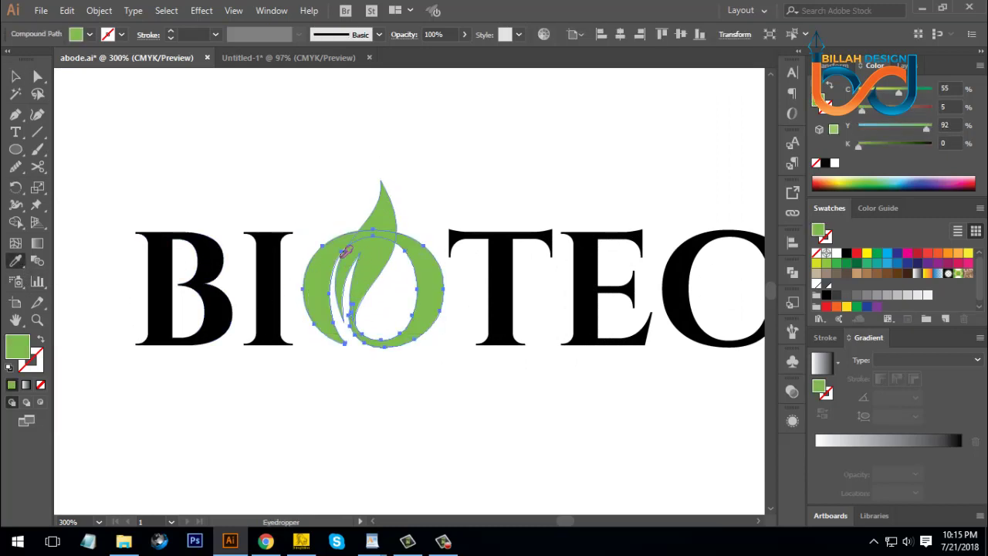
key(v)
click(201, 116)
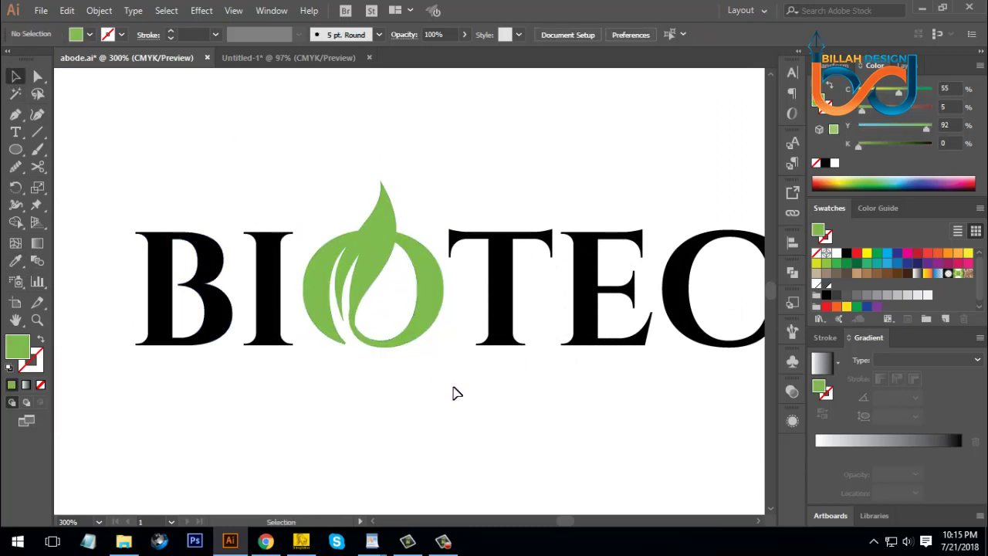
Fill the leaf black and nudge it flush against the O's curl
key(ctrl+minus)
key(ctrl+minus)
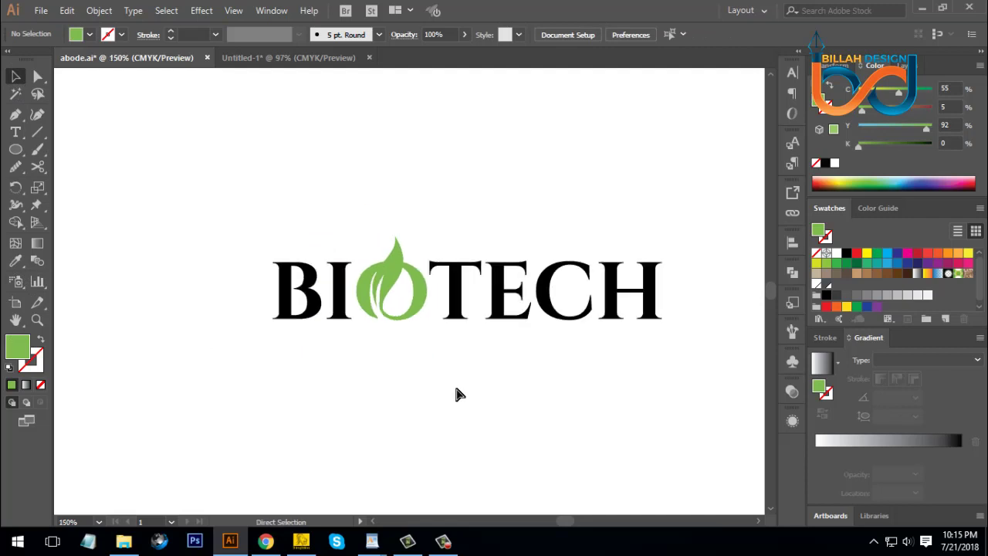
key(ctrl+plus)
key(ctrl+plus)
key(ctrl+plus)
key(ctrl+plus)
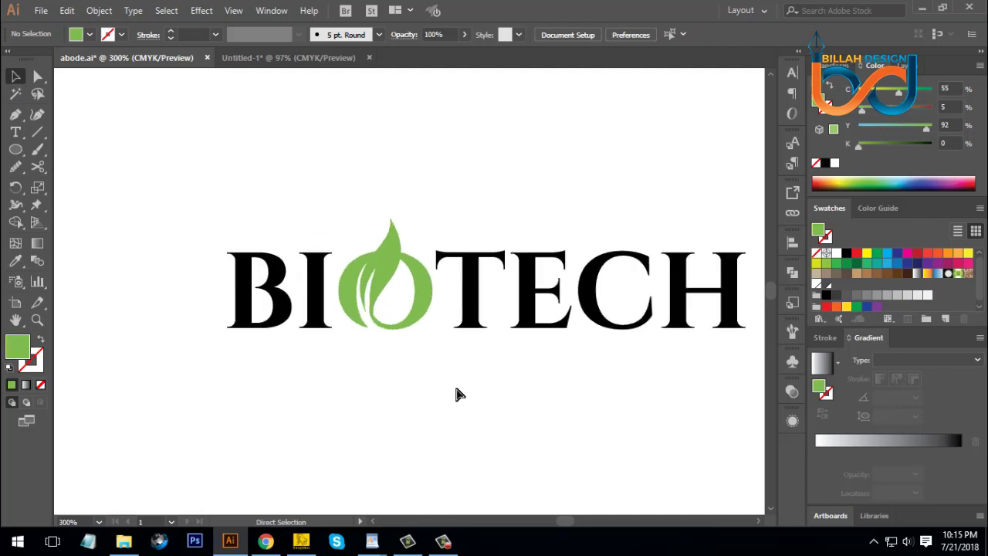
click(320, 260)
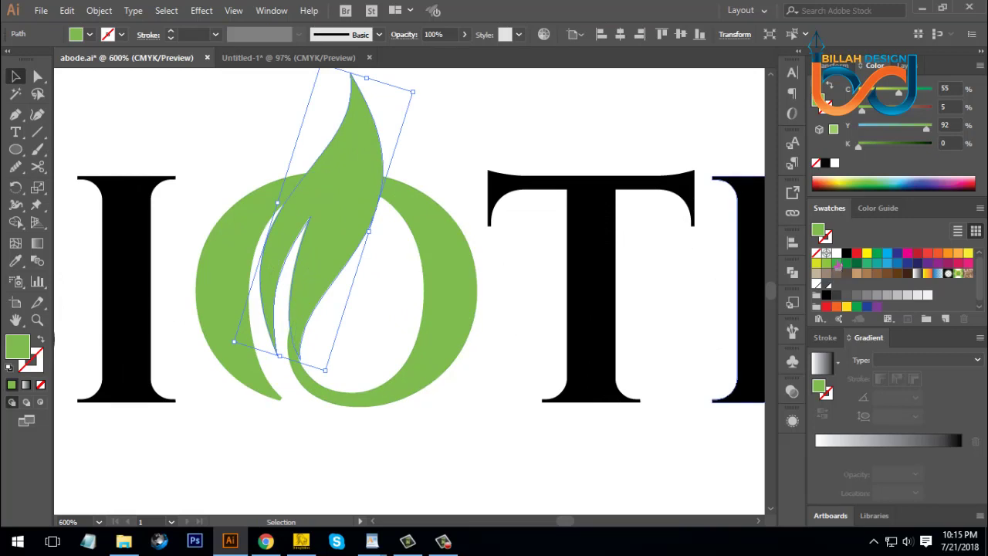
click(846, 253)
click(477, 463)
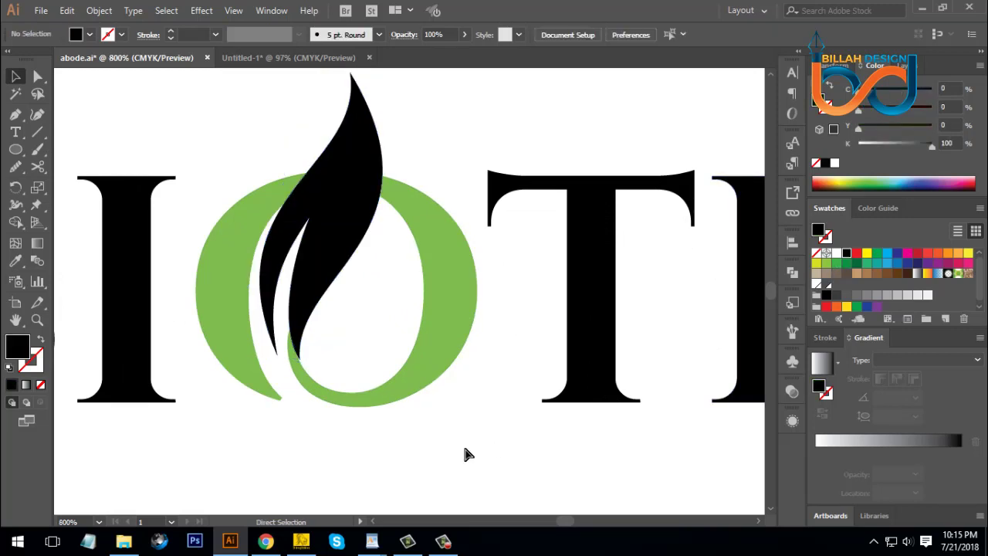
key(ctrl+plus)
key(ctrl+plus)
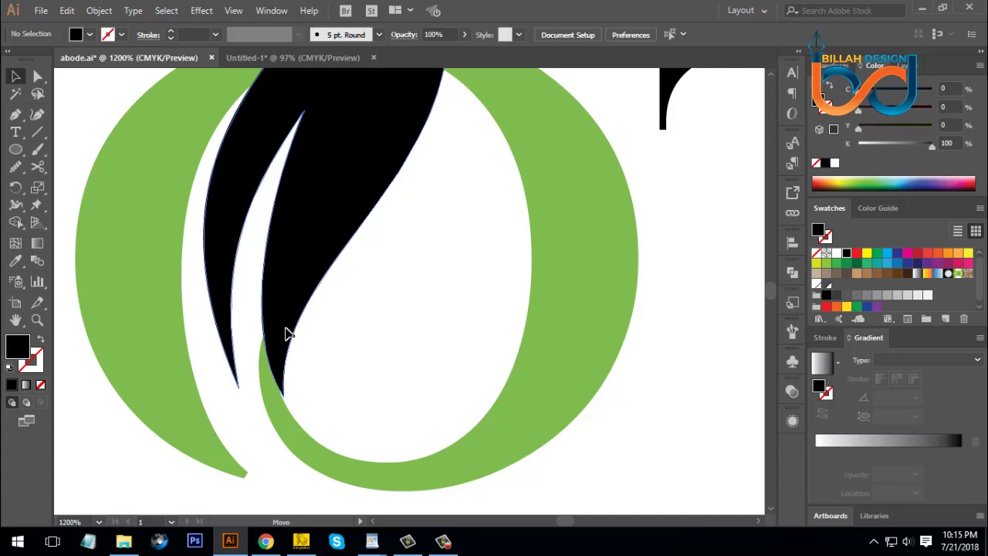
drag(284, 333, 284, 326)
click(355, 340)
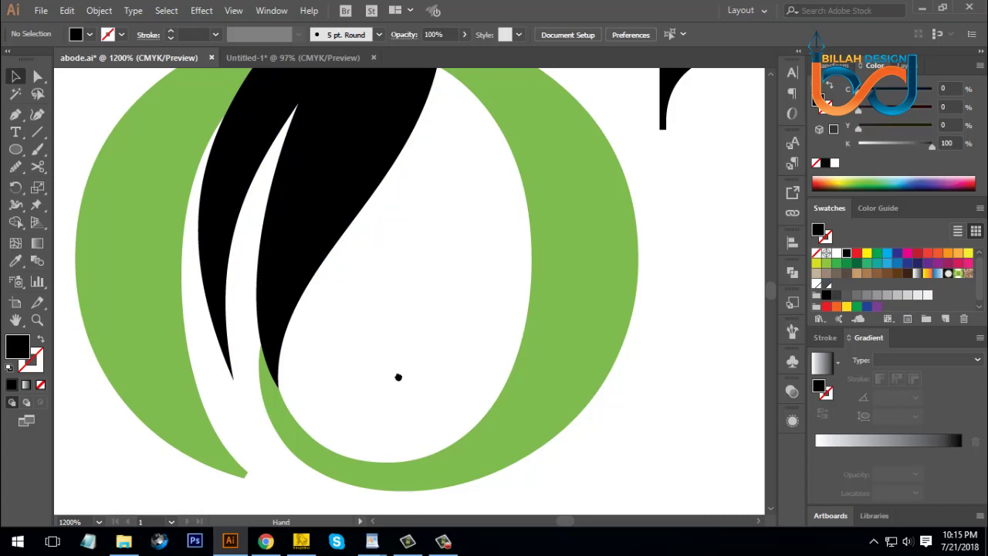
key(space)
Stretch the black leaf from its top edge to about 28.69 × 67.02 pt
drag(381, 313, 414, 352)
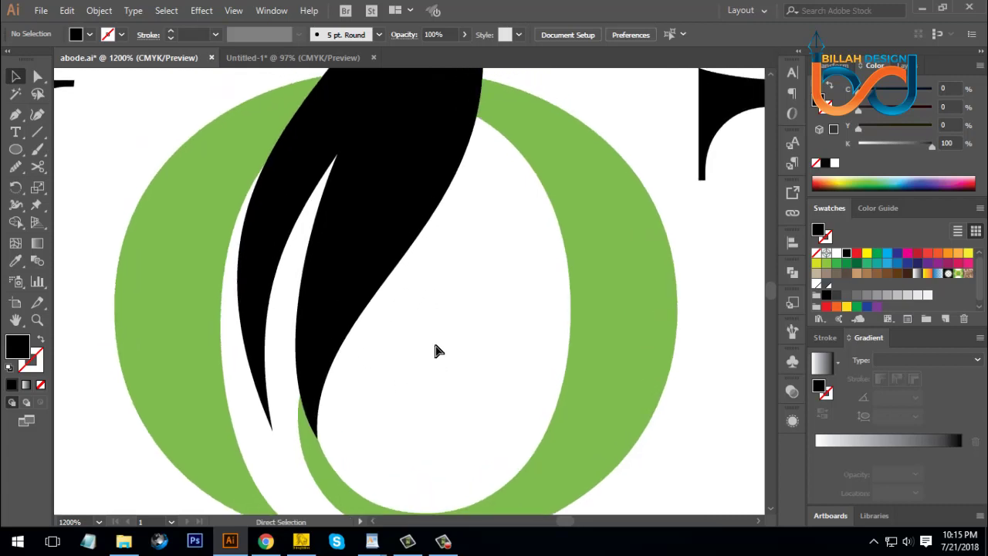
key(ctrl+minus)
key(ctrl+minus)
key(ctrl+minus)
key(ctrl+minus)
key(ctrl+minus)
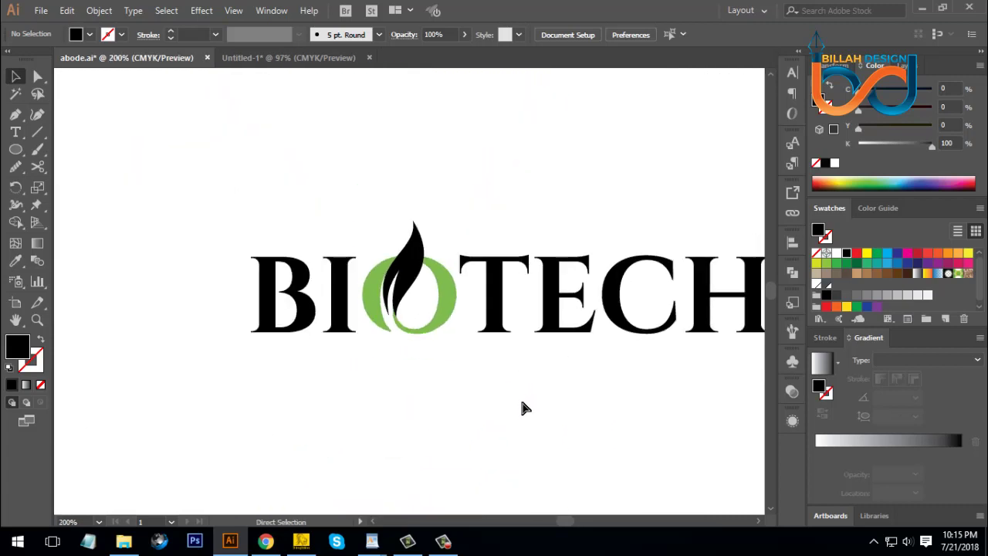
key(ctrl+plus)
key(ctrl+plus)
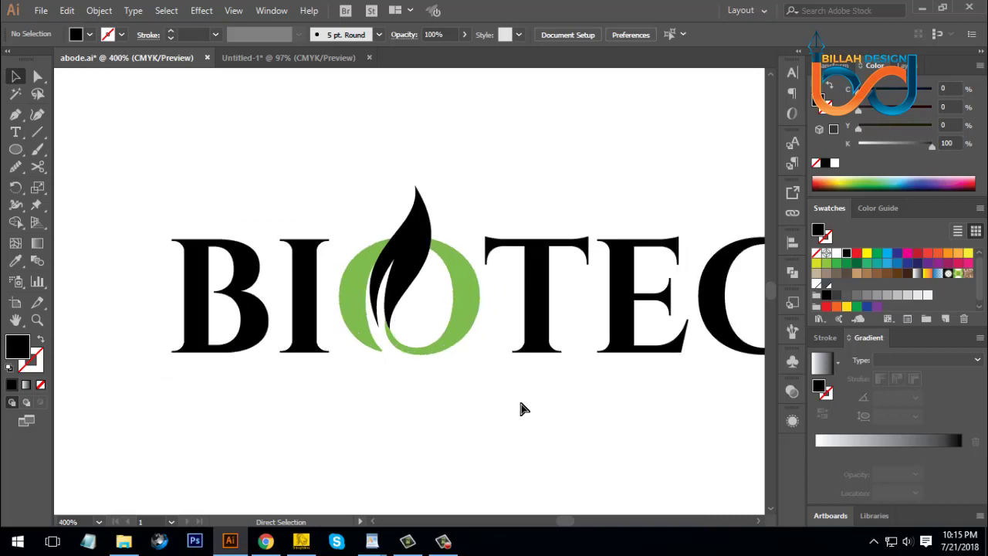
drag(431, 314, 448, 342)
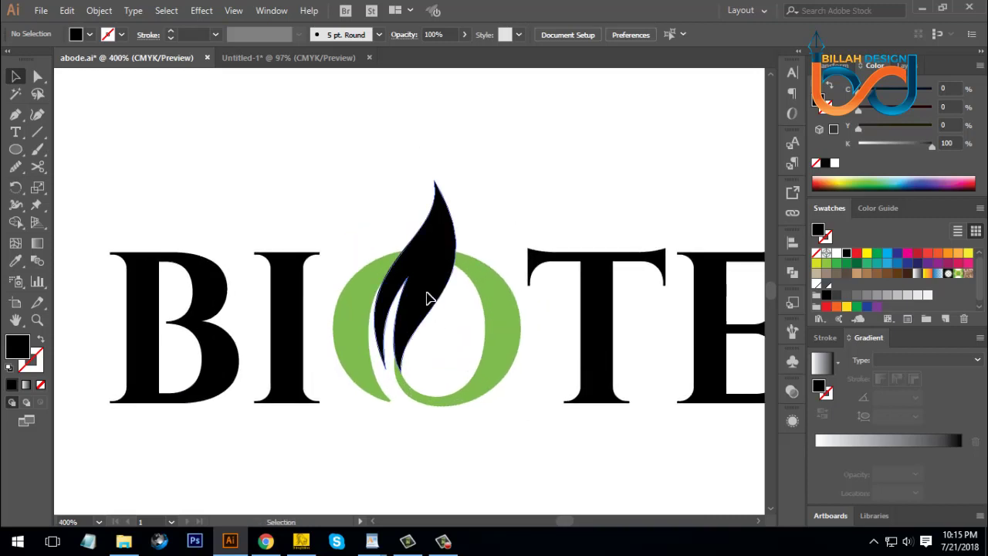
click(427, 296)
drag(445, 181, 445, 188)
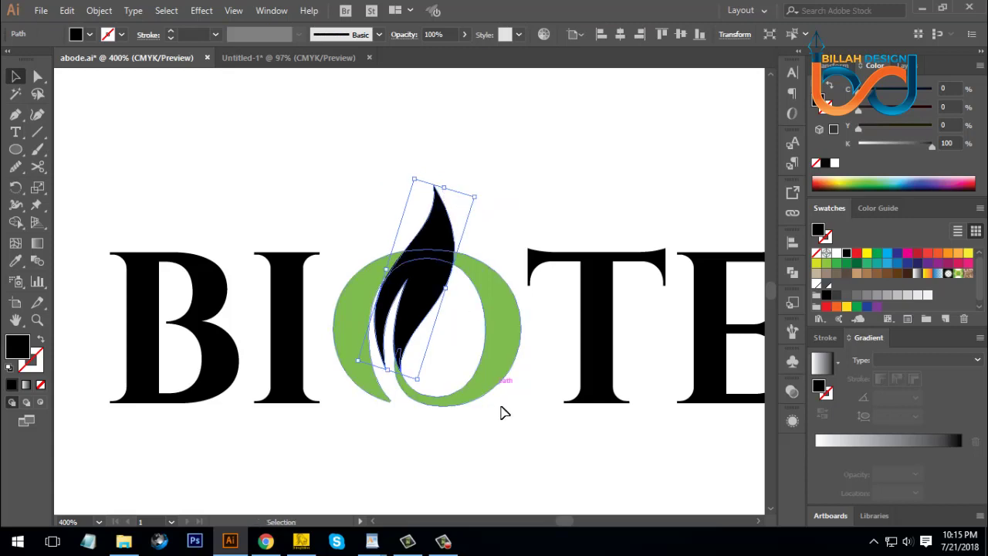
click(516, 441)
Zoom in close on the leaf and O and reselect the black leaf
drag(517, 443, 511, 425)
key(ctrl+minus)
key(ctrl+minus)
key(ctrl+minus)
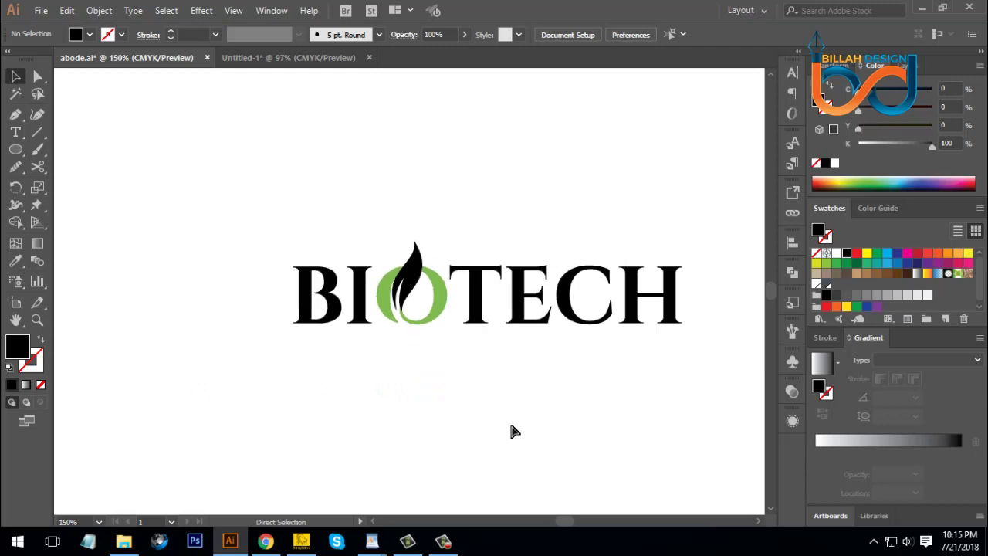
key(ctrl+minus)
key(ctrl+plus)
key(ctrl+plus)
key(ctrl+plus)
key(ctrl+plus)
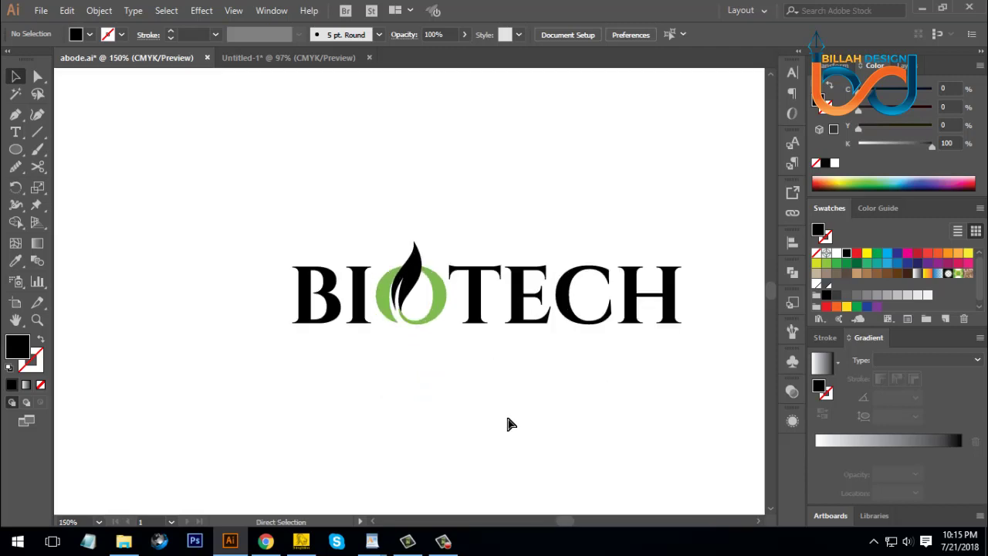
key(ctrl+plus)
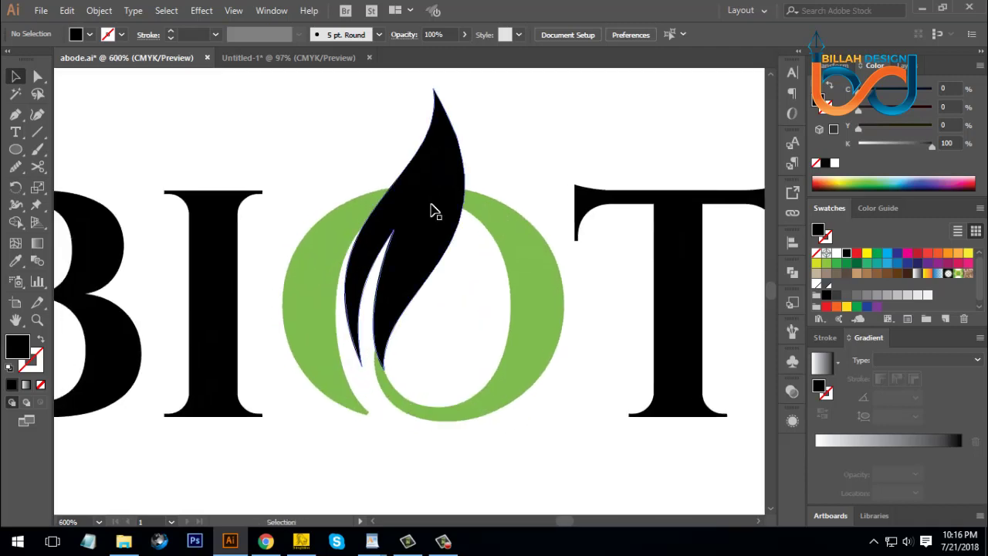
click(433, 210)
Create a 2 pt Offset Path outline around the leaf and fill it white
click(101, 10)
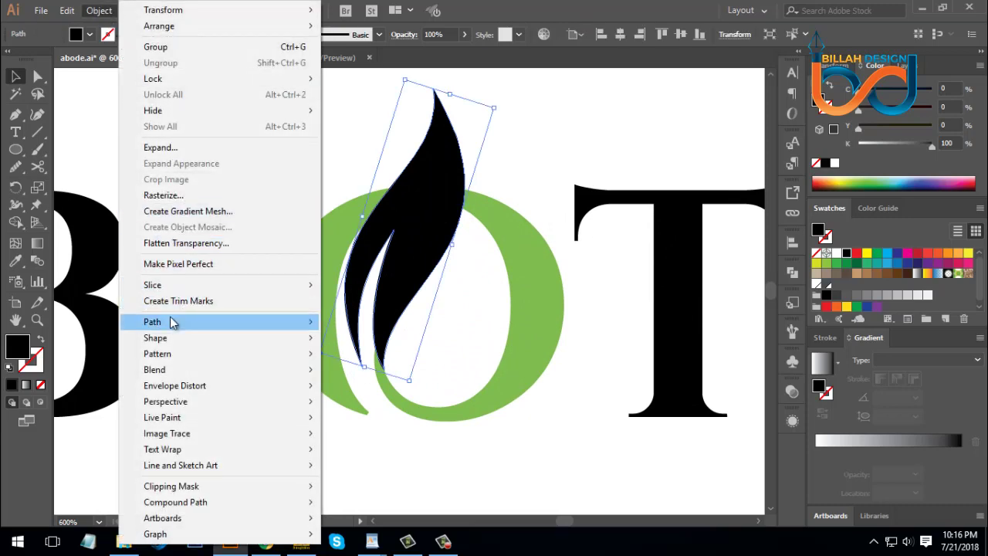
mouse_move(302, 324)
click(353, 375)
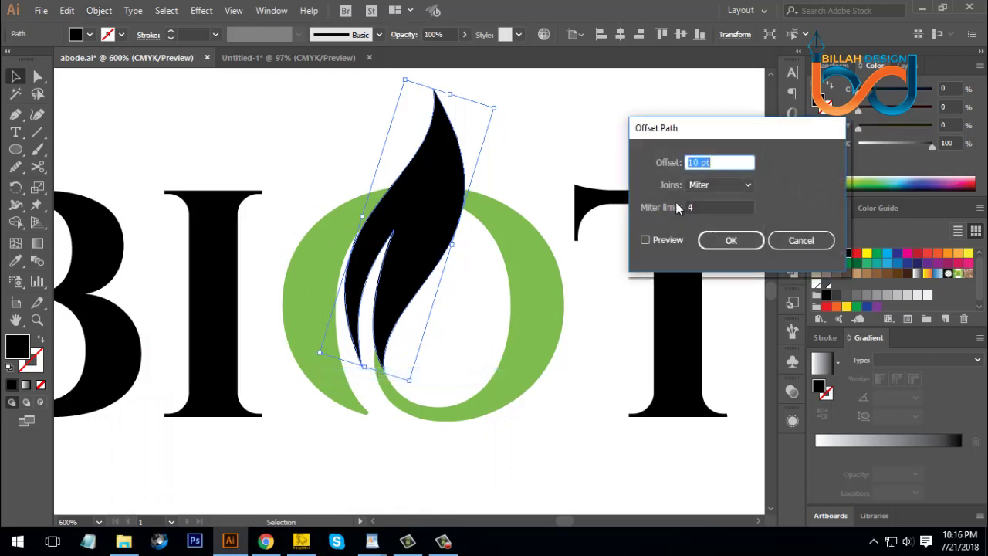
drag(689, 141, 702, 138)
click(660, 238)
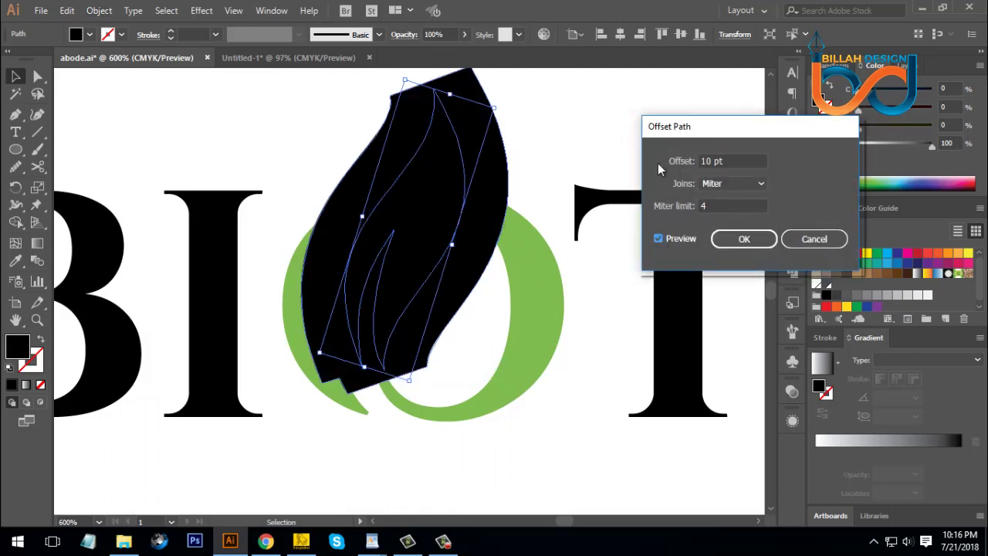
key(Down)
key(Down)
key(Down)
key(Down)
key(Down)
key(Down)
key(Down)
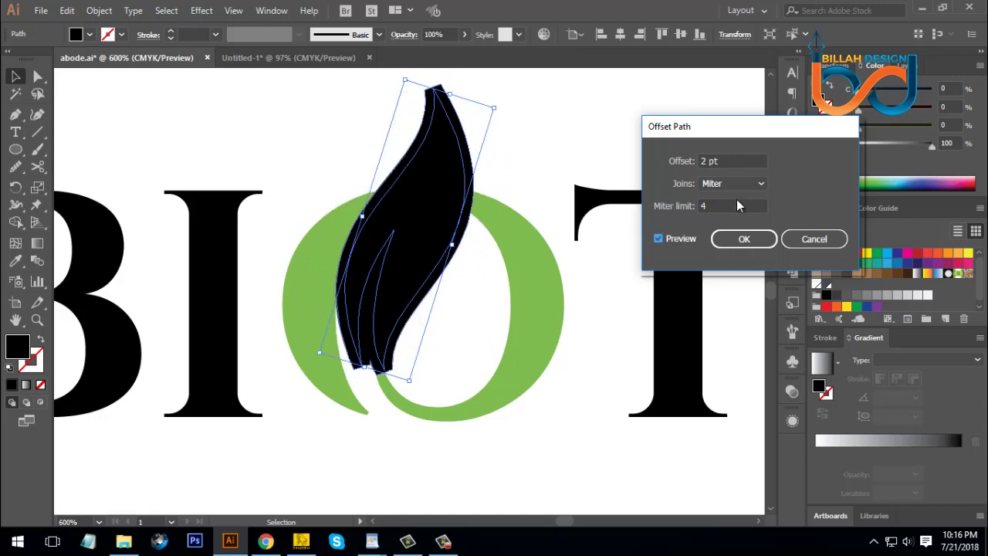
click(744, 239)
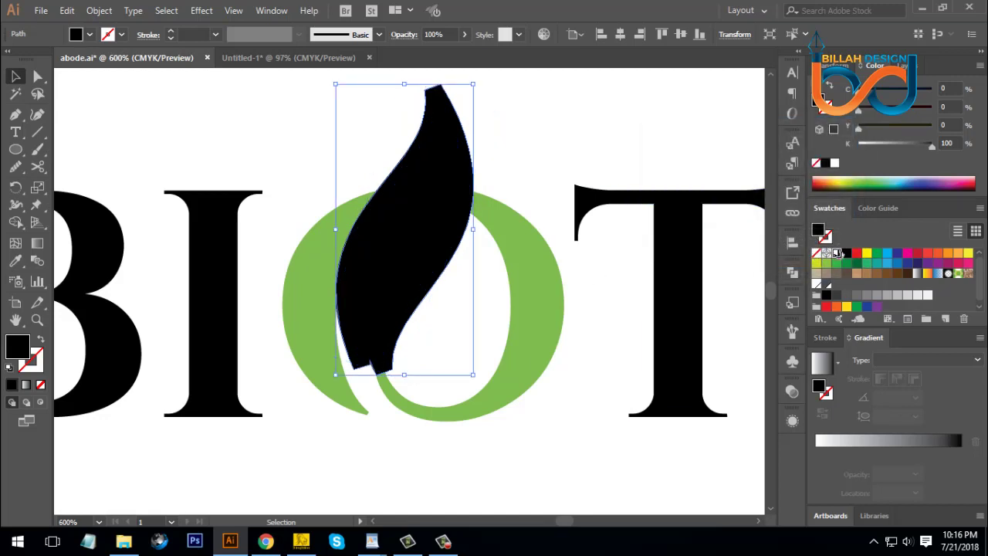
click(838, 253)
click(625, 388)
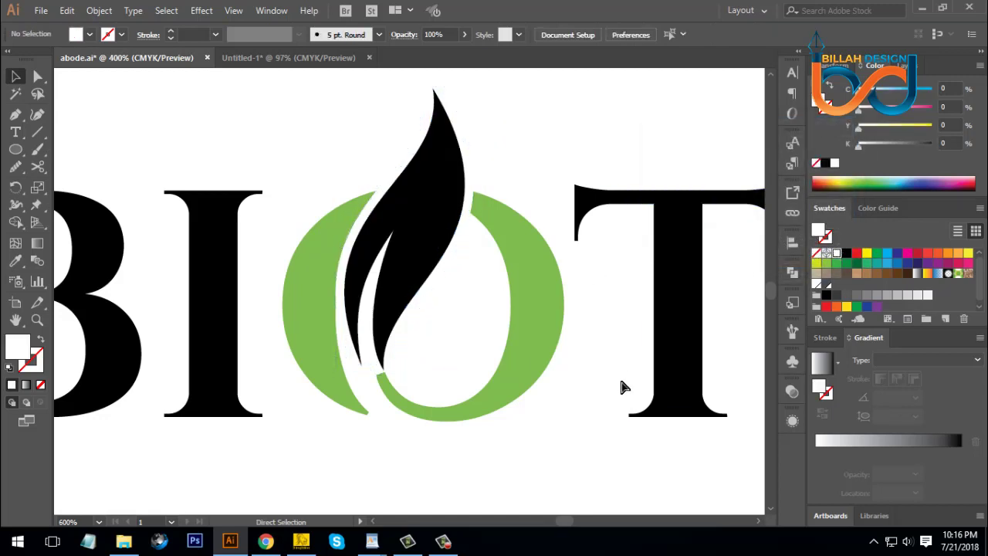
Delete the white outline and shrink the leaf from its top toward 25.6 × 59.8 pt
key(ctrl+minus)
key(ctrl+minus)
key(ctrl+minus)
key(ctrl+minus)
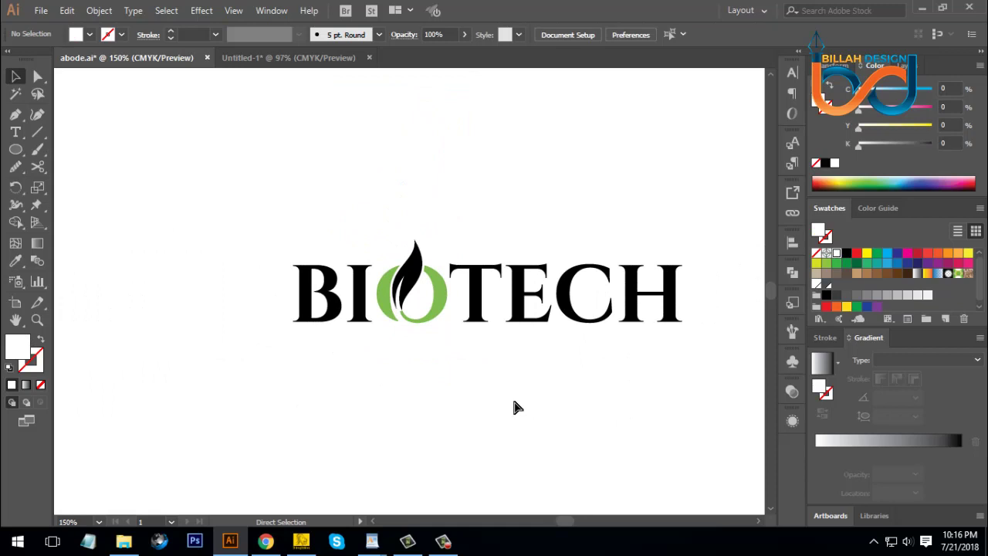
key(ctrl+plus)
key(ctrl+plus)
key(ctrl+plus)
key(ctrl+plus)
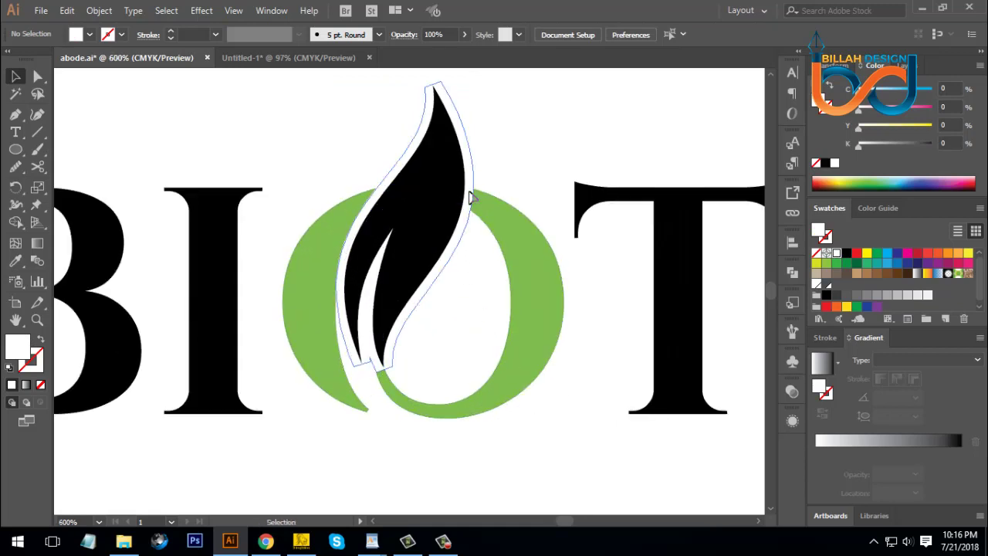
click(471, 197)
key(Delete)
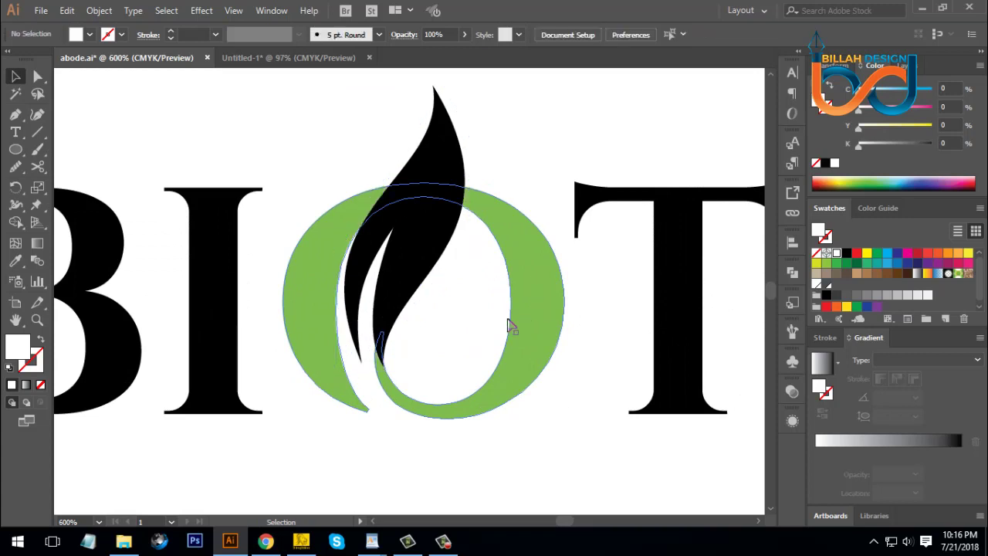
drag(481, 300, 485, 309)
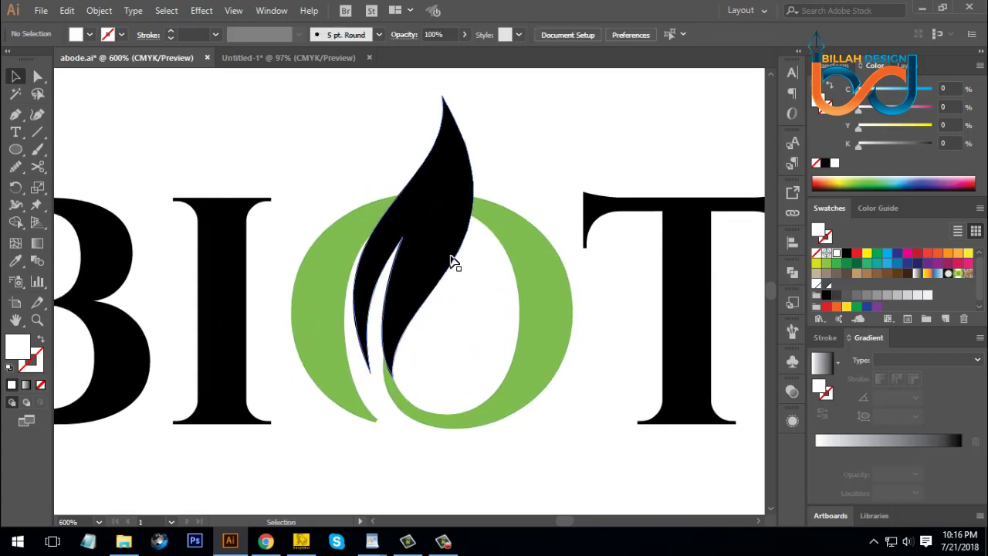
click(466, 213)
drag(459, 102, 460, 123)
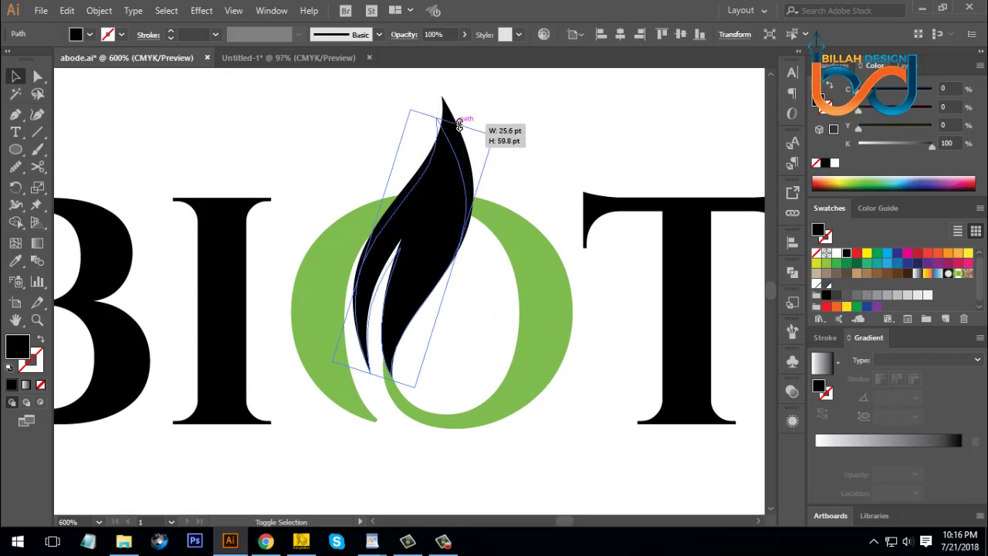
Finish resizing the black leaf and reselect it
drag(460, 123, 468, 112)
click(489, 305)
drag(485, 337, 481, 322)
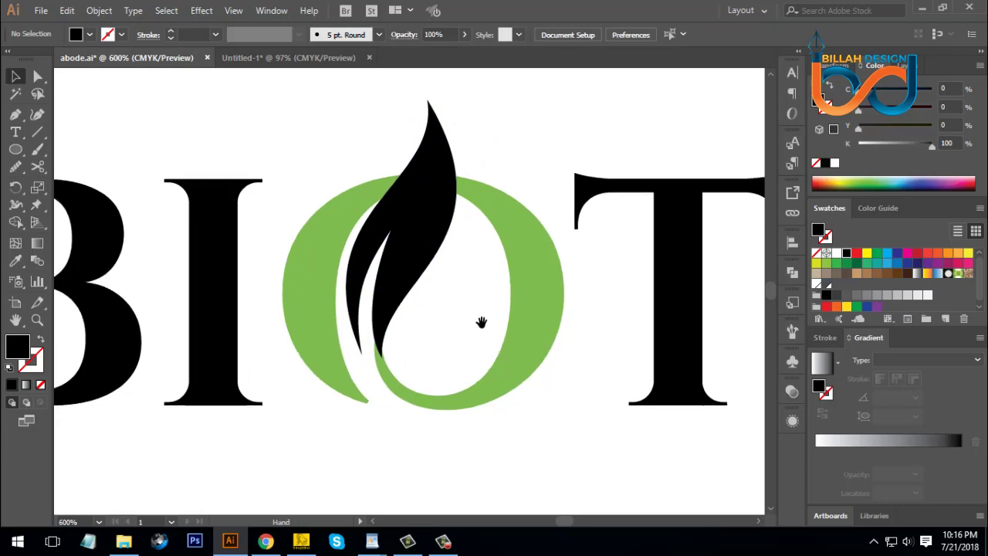
click(436, 224)
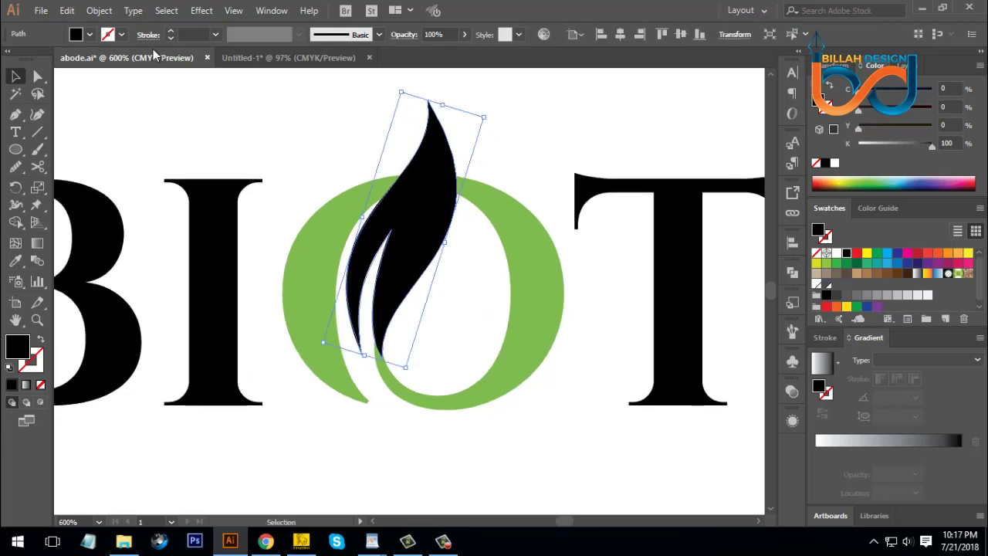
Offset the leaf path by 2 pt and fill the new outline cyan instead of white
click(99, 11)
mouse_move(172, 324)
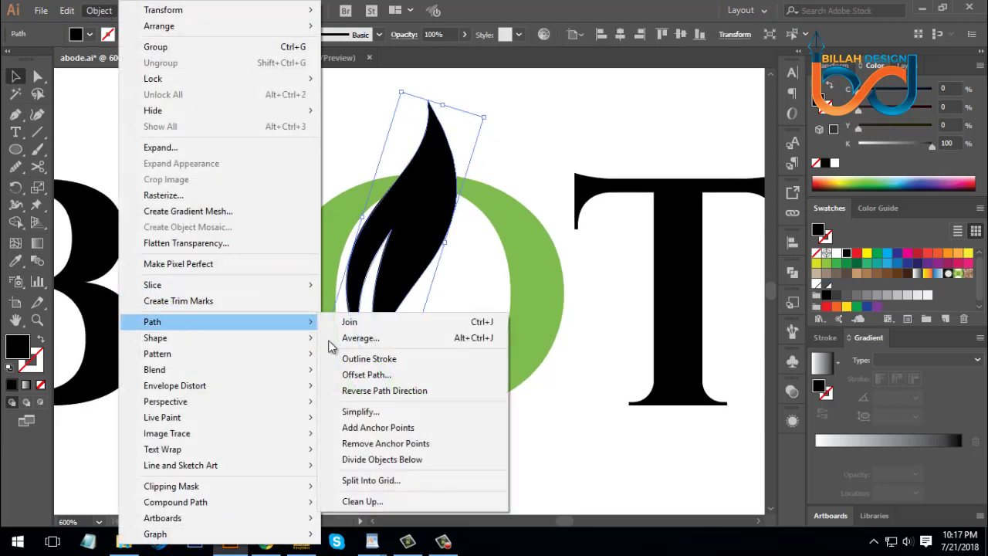
click(369, 376)
click(658, 239)
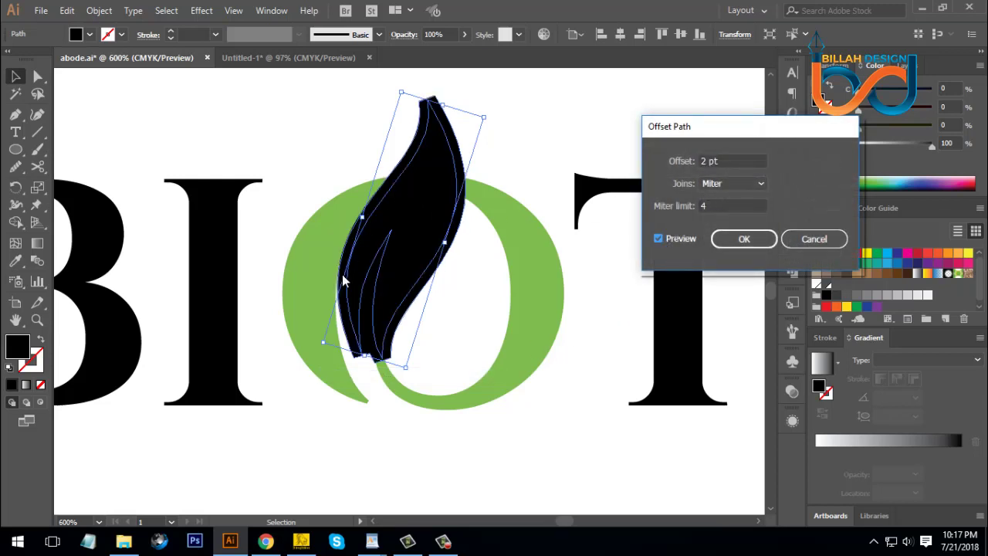
click(745, 239)
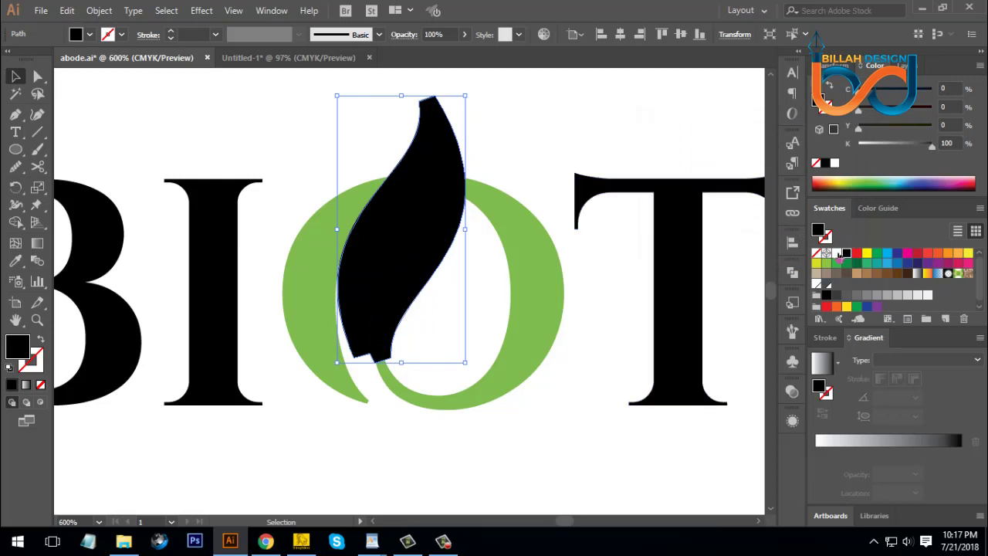
click(836, 253)
click(559, 399)
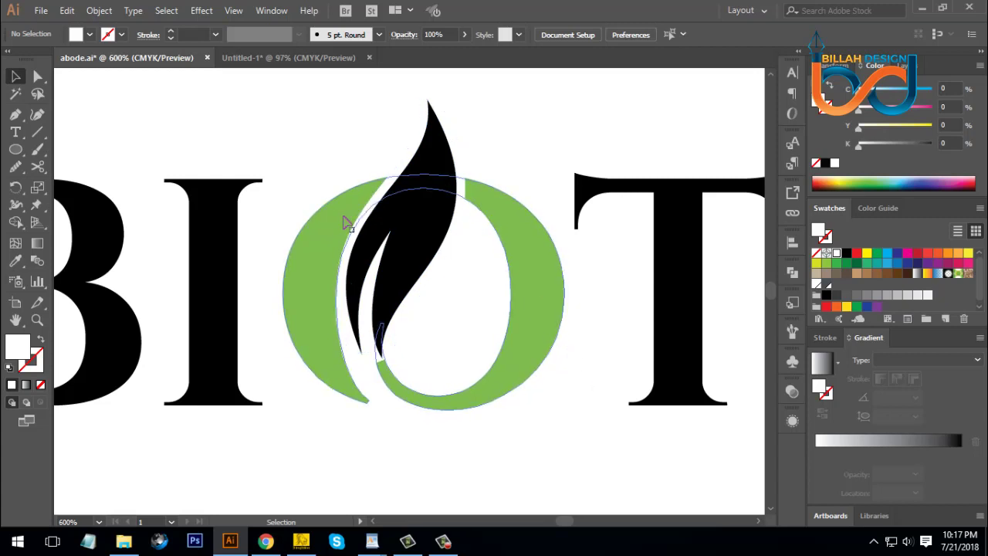
click(395, 173)
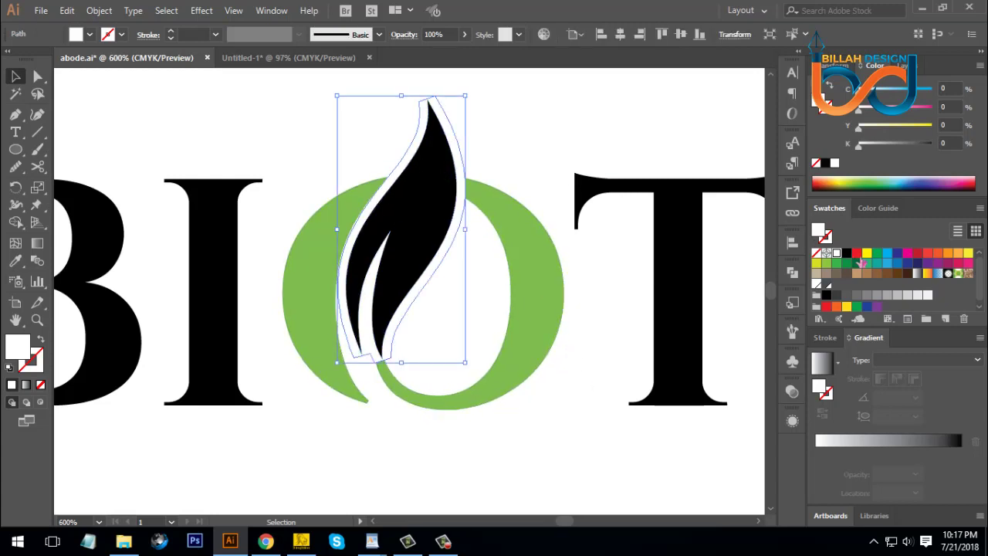
click(887, 253)
click(610, 369)
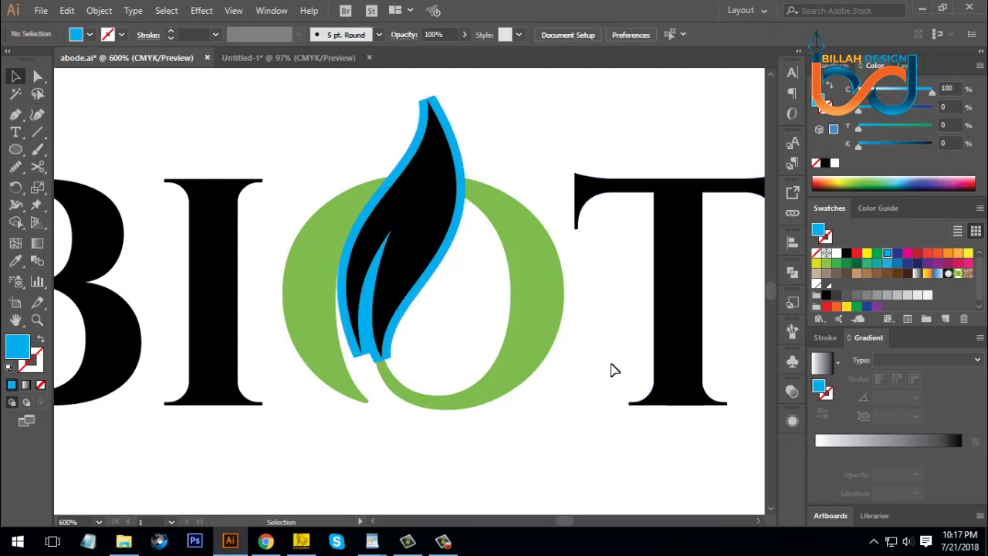
With Shape Builder, merge the lower-right, upper-right and left cyan strips into the leaf
scroll(592, 405, down, 1)
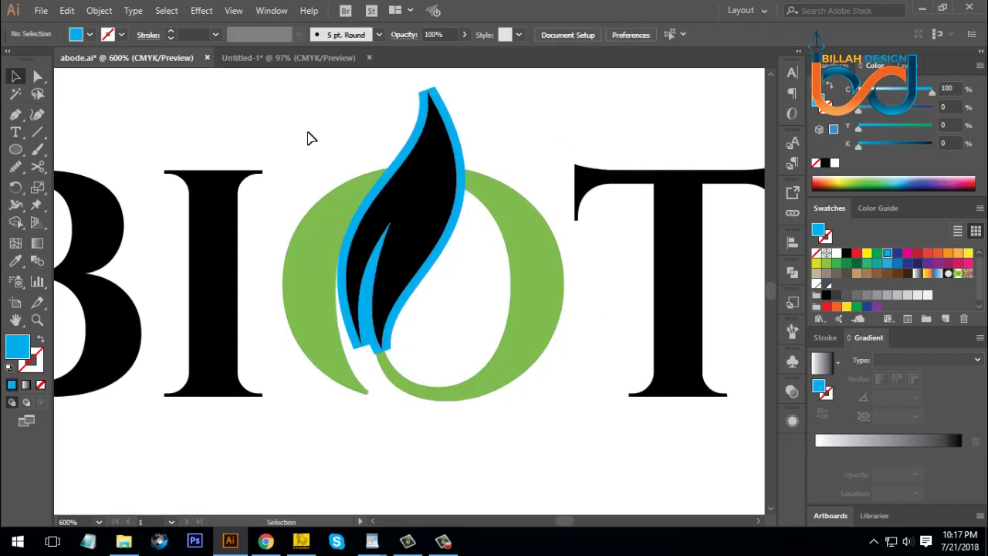
drag(309, 132, 516, 405)
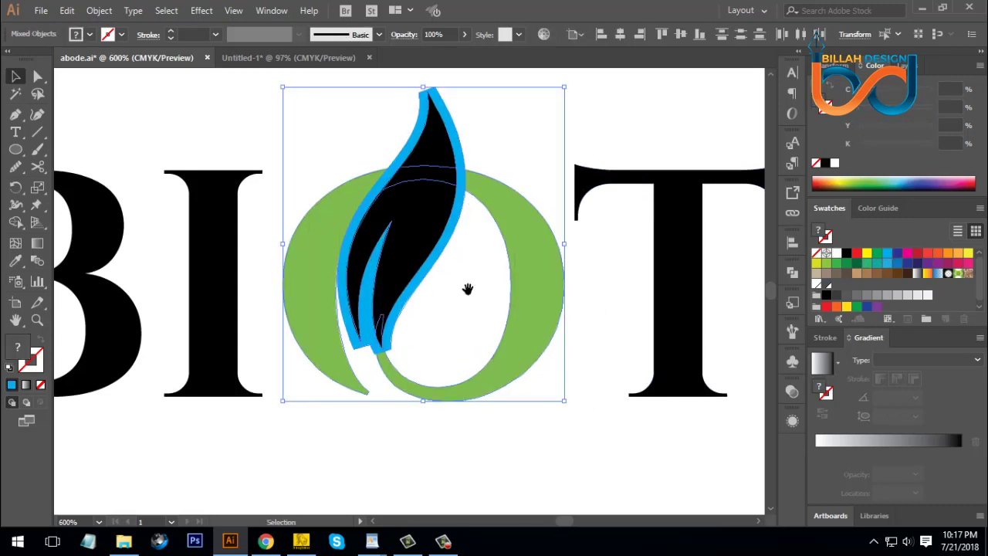
drag(470, 288, 469, 321)
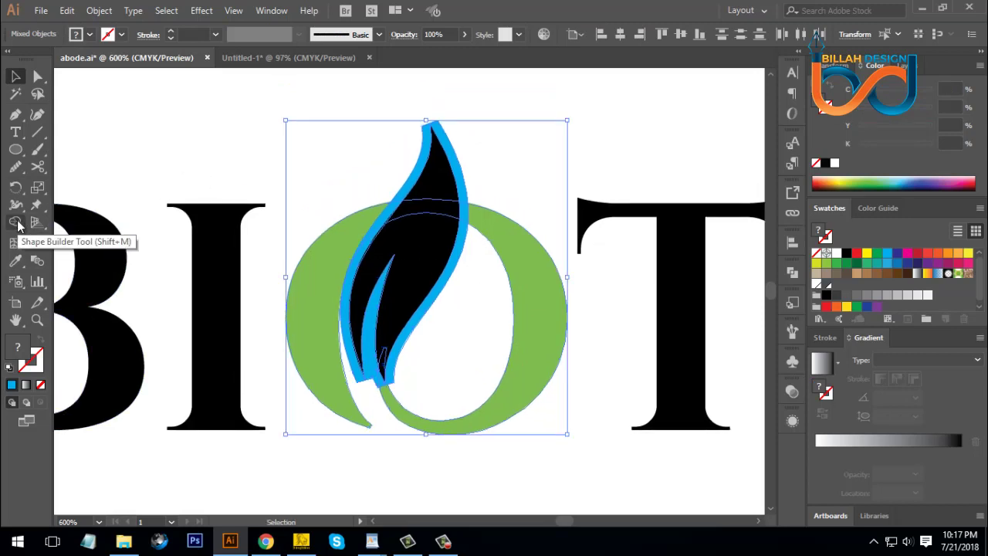
click(17, 222)
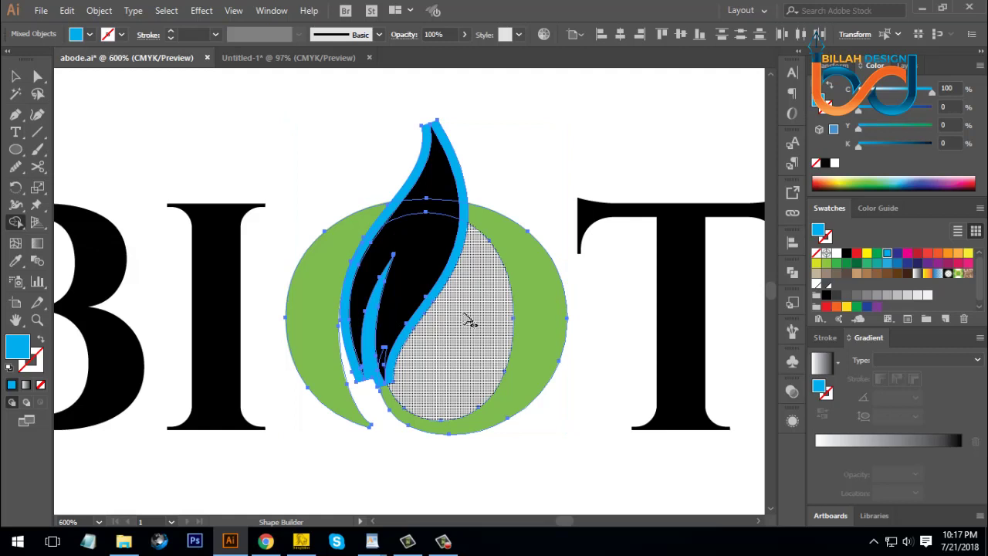
click(463, 260)
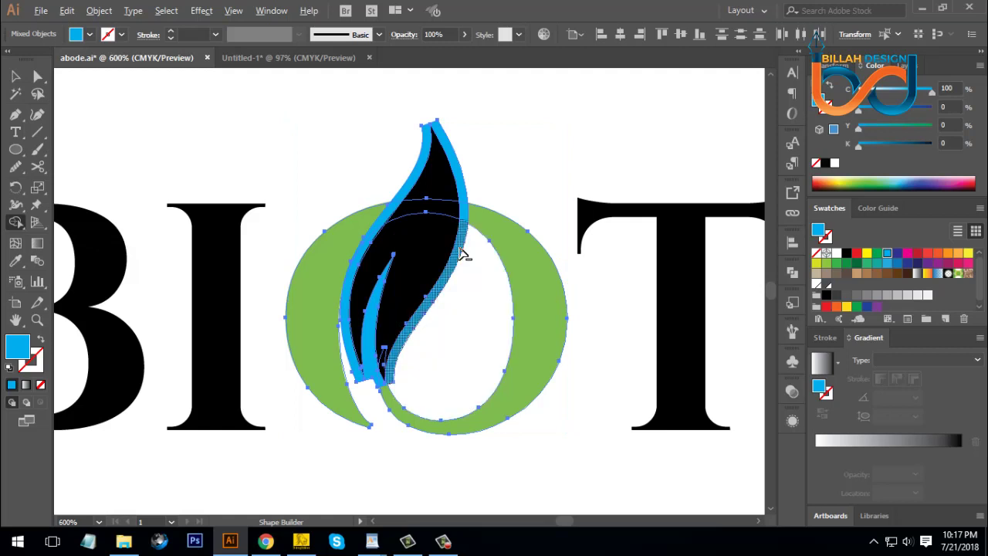
click(462, 207)
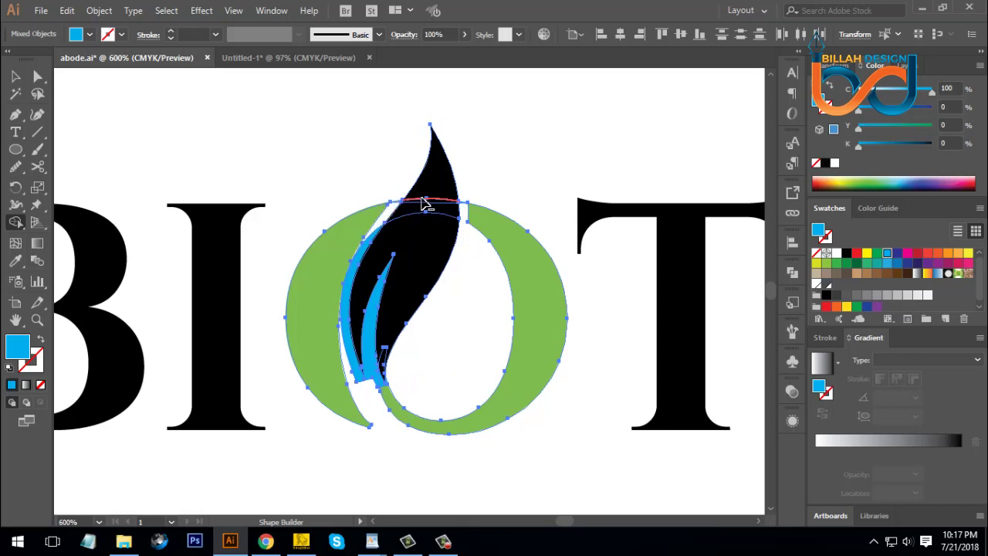
mouse_move(376, 249)
mouse_down()
mouse_move(360, 265)
mouse_move(363, 309)
mouse_up()
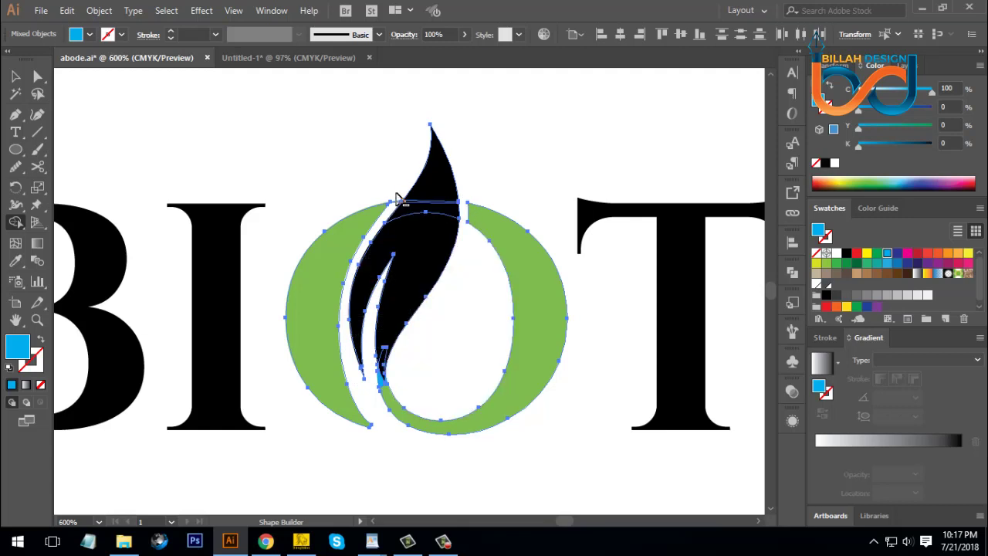
click(16, 76)
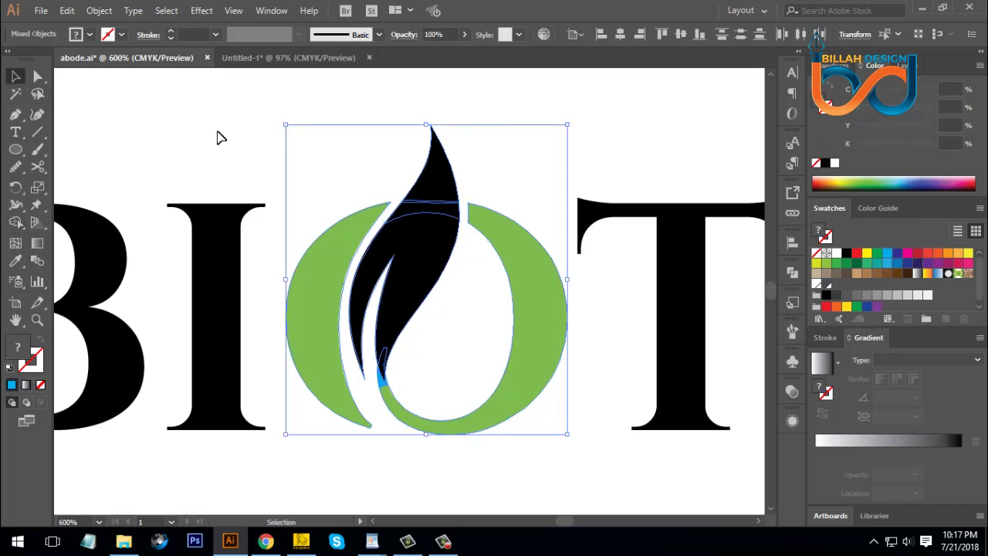
Select the green O and black leaf together and Unite them in Pathfinder
click(568, 453)
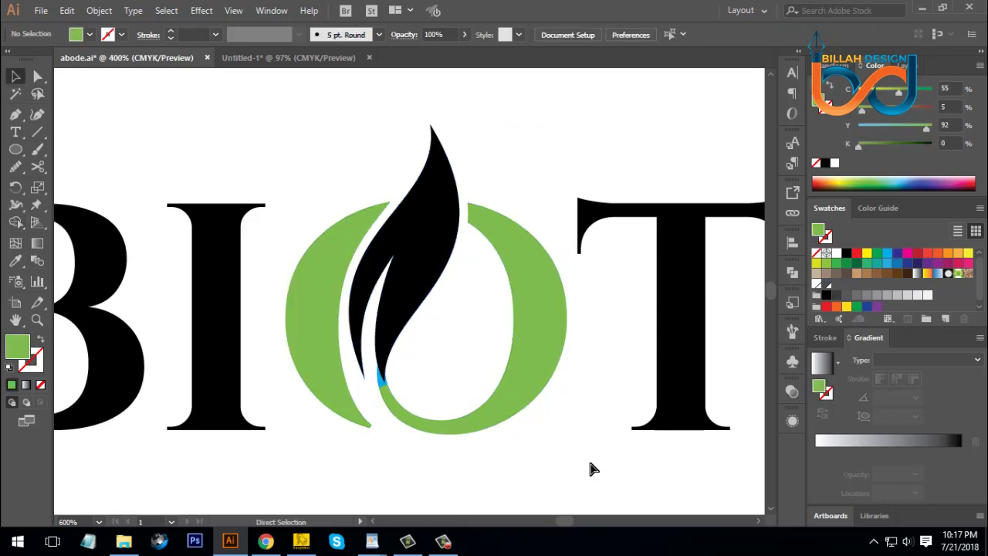
key(ctrl+minus)
key(ctrl+minus)
key(ctrl+plus)
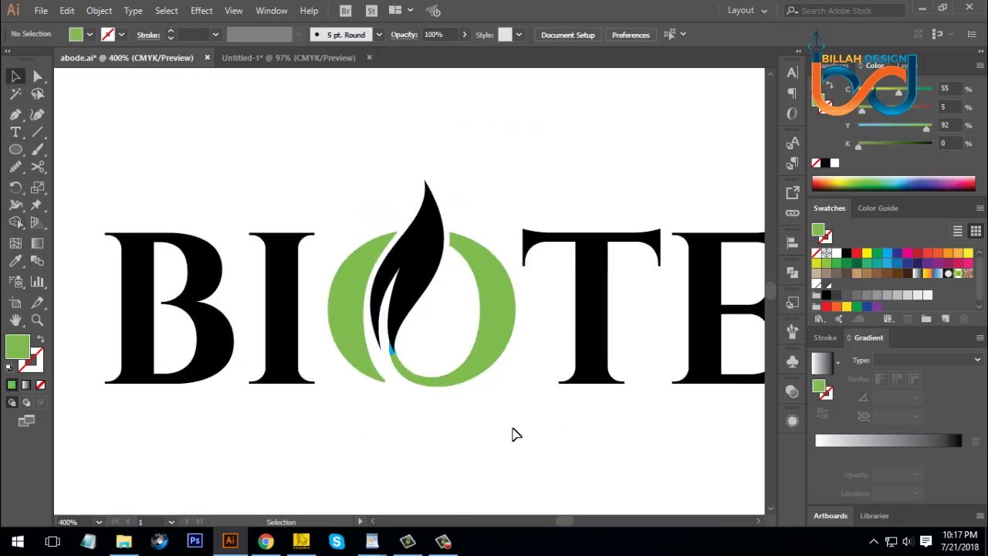
drag(345, 184, 484, 402)
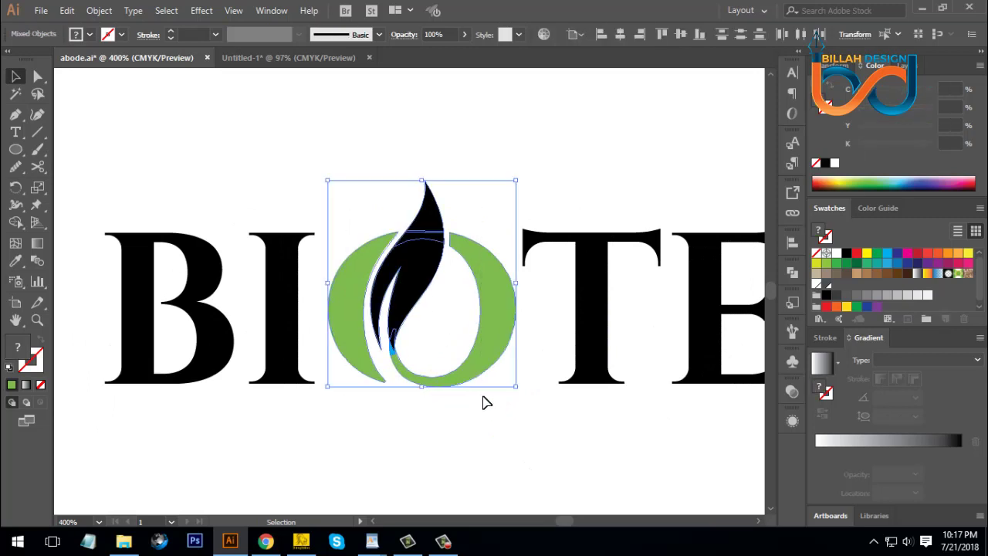
click(792, 273)
click(623, 303)
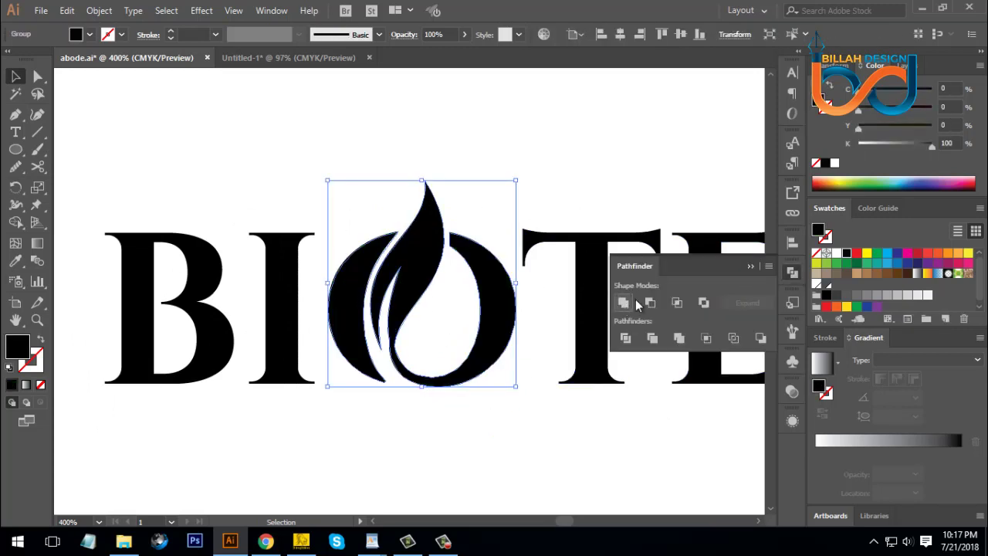
click(793, 272)
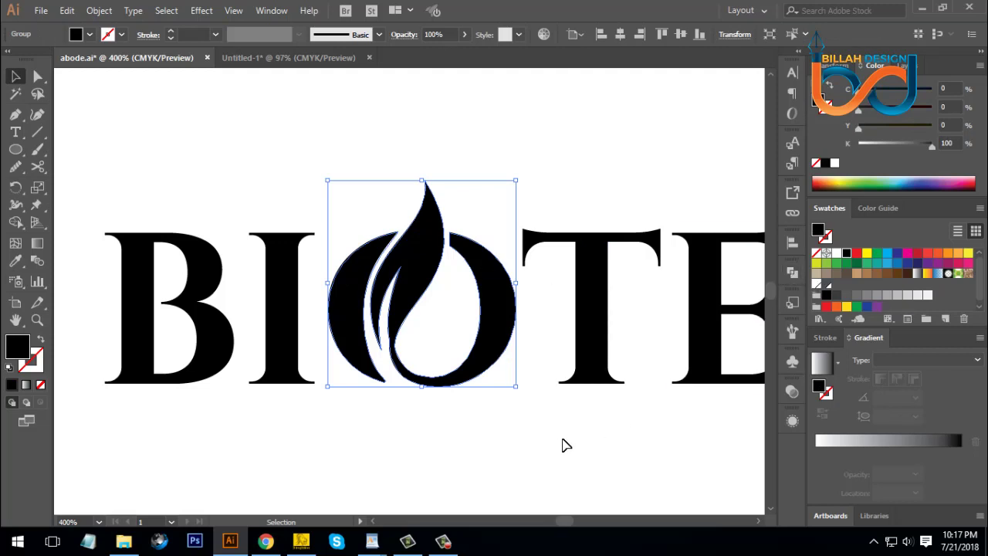
click(487, 455)
Zoom in close on the merged O and leaf for point editing
key(ctrl+=)
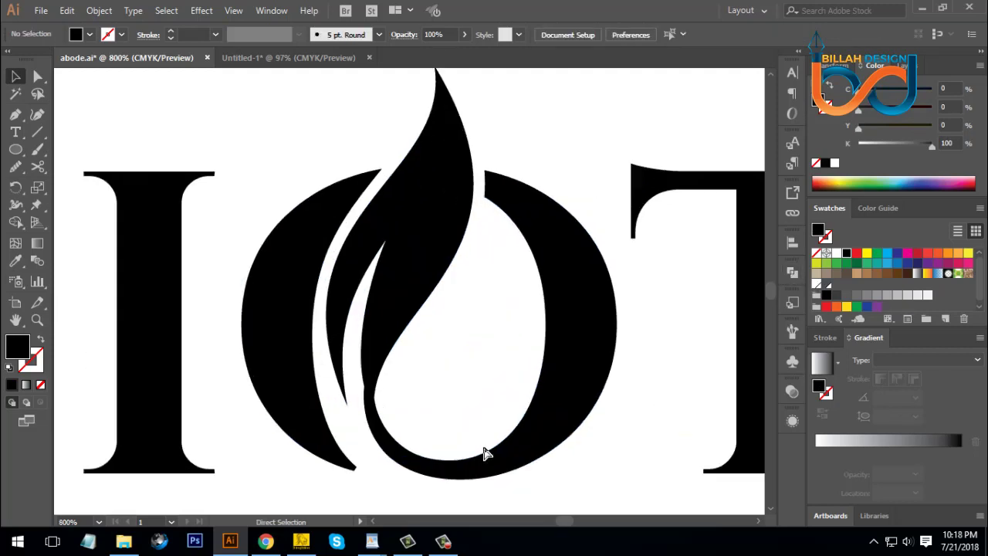
key(ctrl+=)
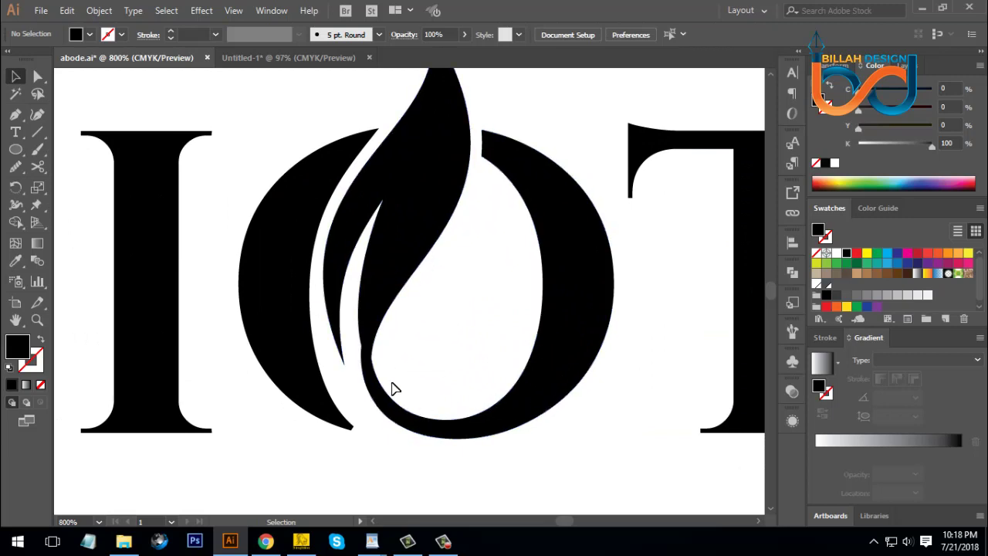
drag(426, 328, 467, 321)
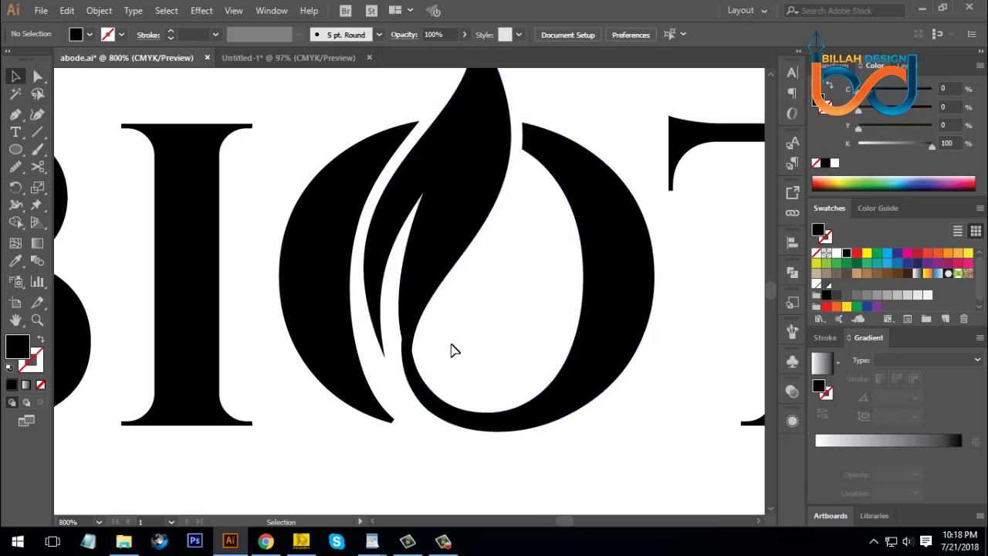
key(ctrl+equal)
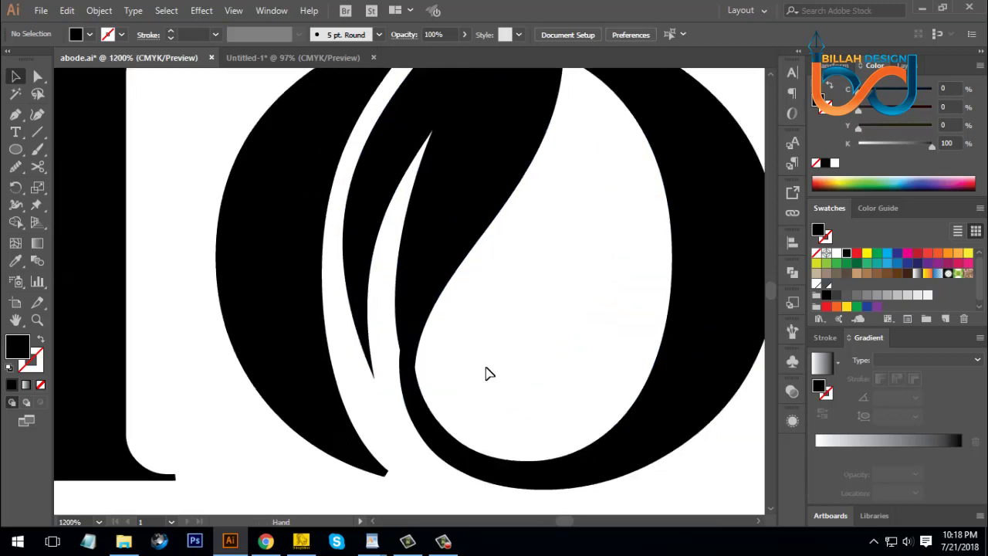
key(ctrl+minus)
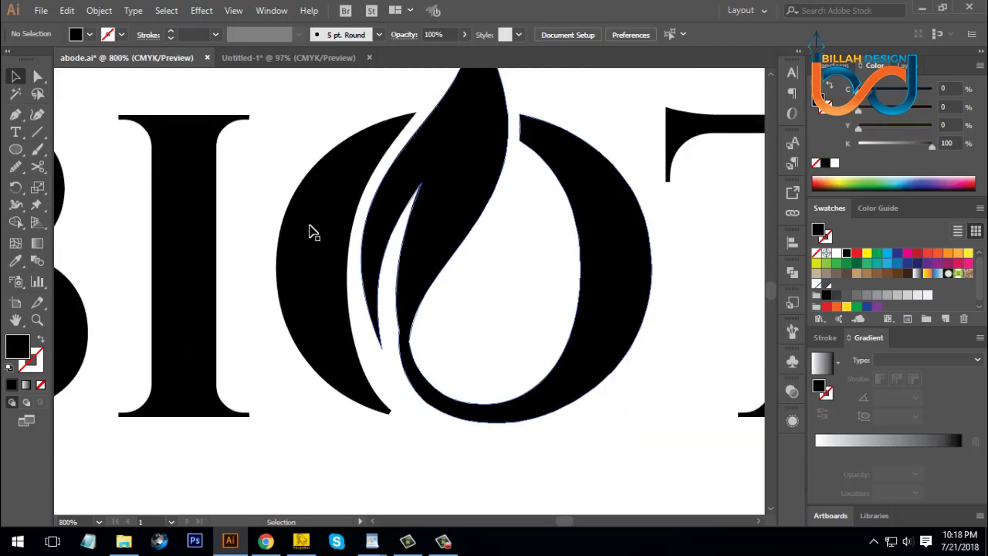
click(38, 78)
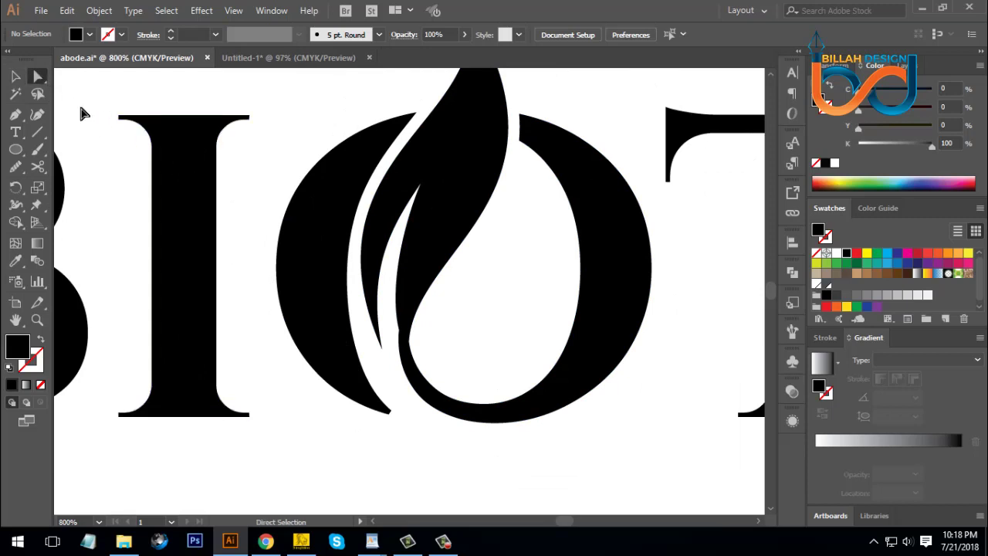
Remove selected anchor points from the leaf's left edge
click(402, 330)
click(436, 354)
click(407, 348)
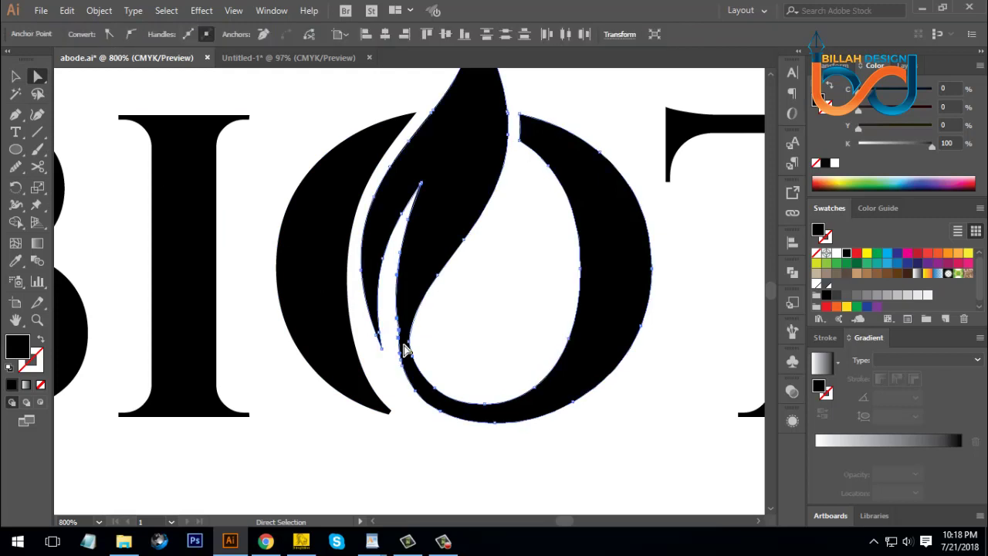
click(266, 36)
click(487, 360)
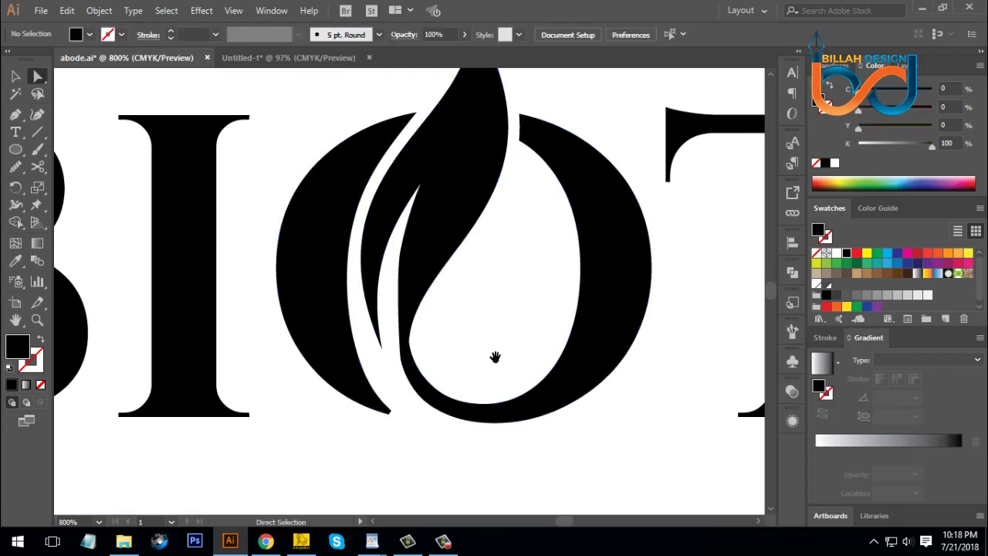
Bend the leaf's left-edge segment slightly outward
scroll(496, 347, down, 1)
click(407, 294)
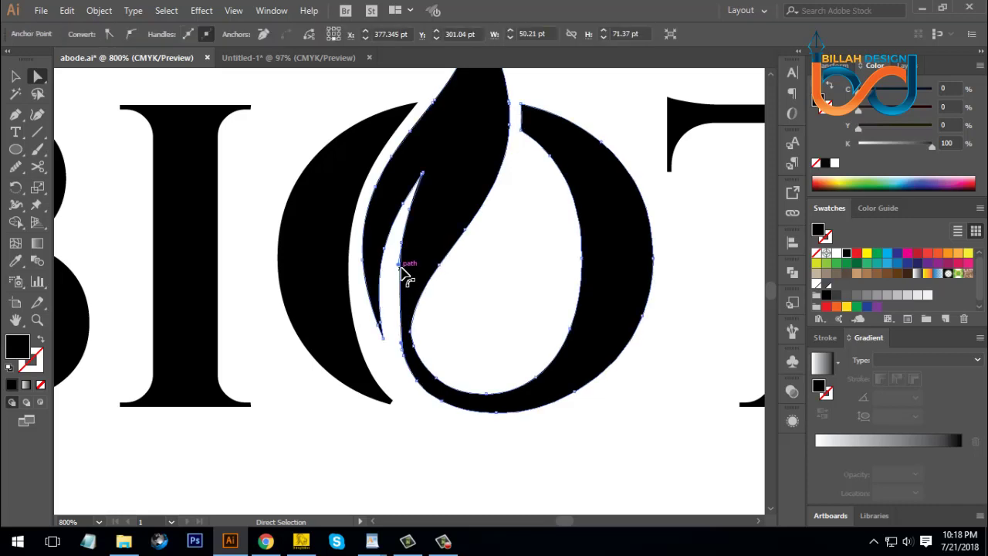
click(396, 282)
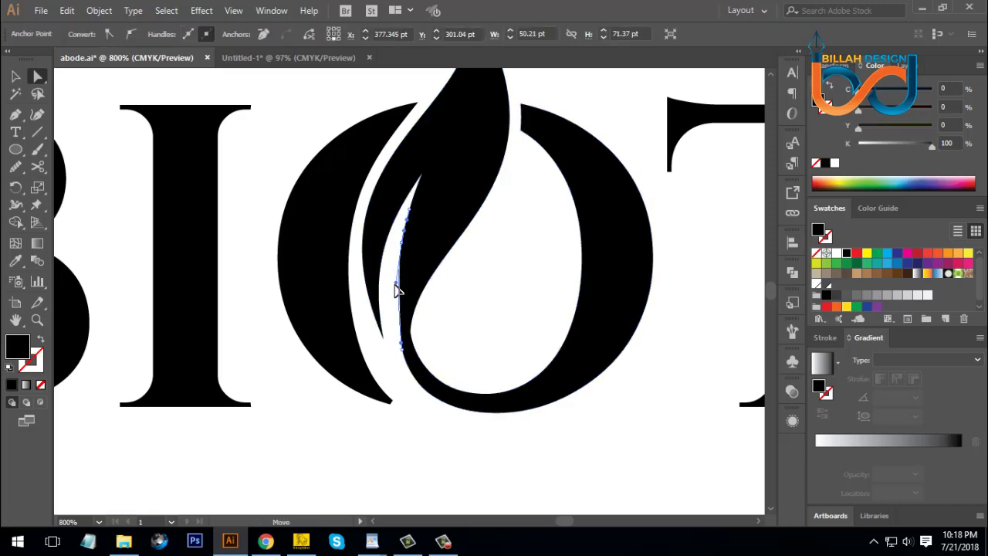
drag(396, 290, 394, 297)
click(418, 326)
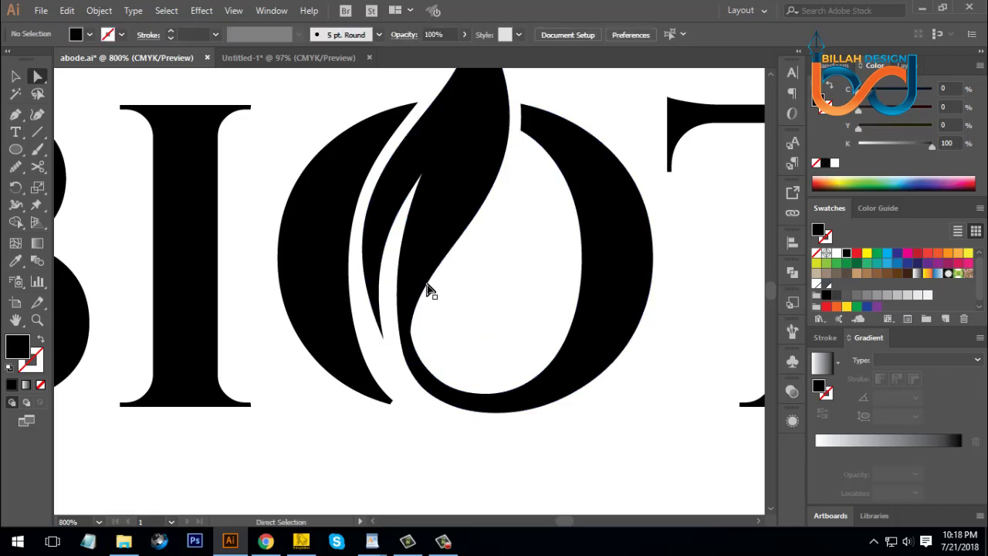
mouse_move(574, 464)
mouse_down()
mouse_move(536, 455)
mouse_move(567, 467)
mouse_up()
Delete another anchor on the leaf's inner curve to straighten it
click(403, 284)
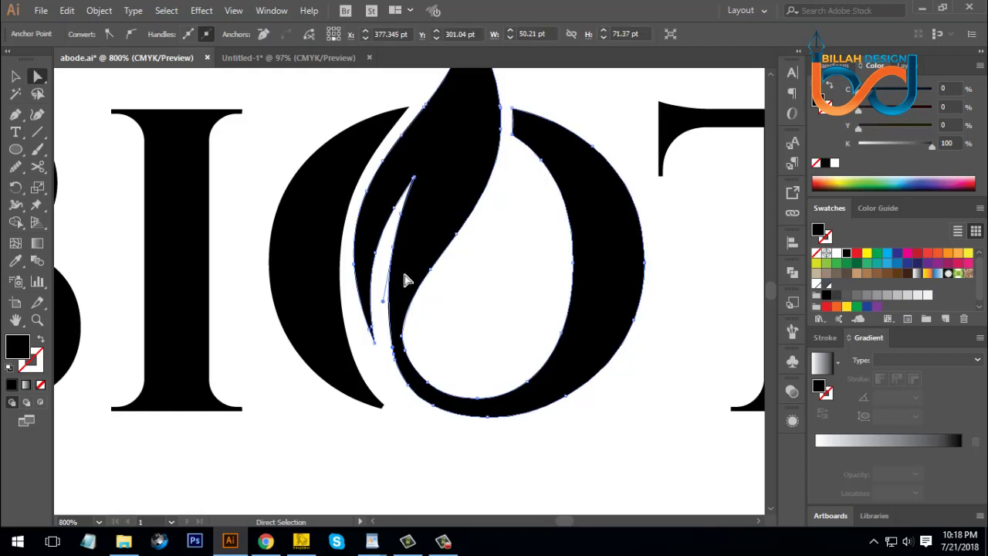
click(392, 246)
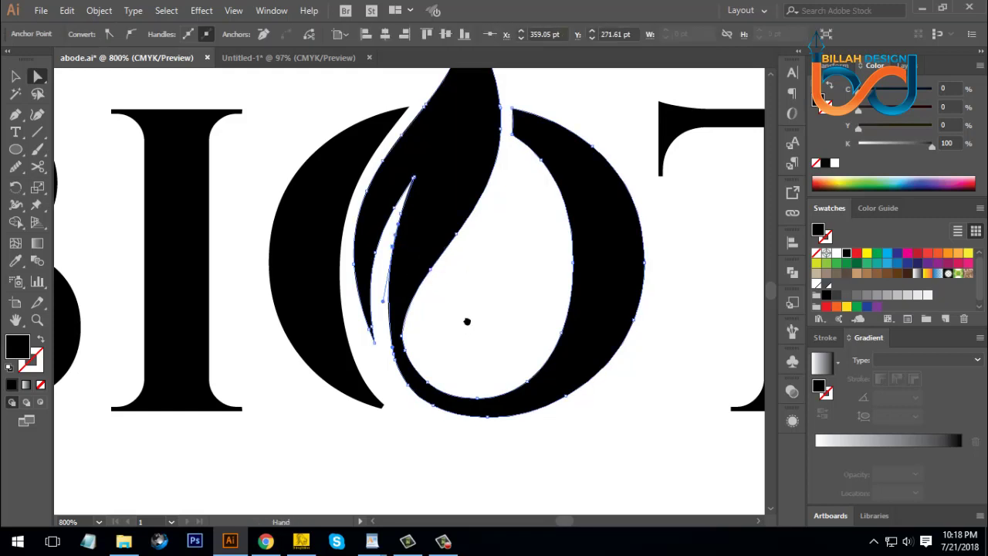
drag(467, 322, 477, 332)
click(436, 260)
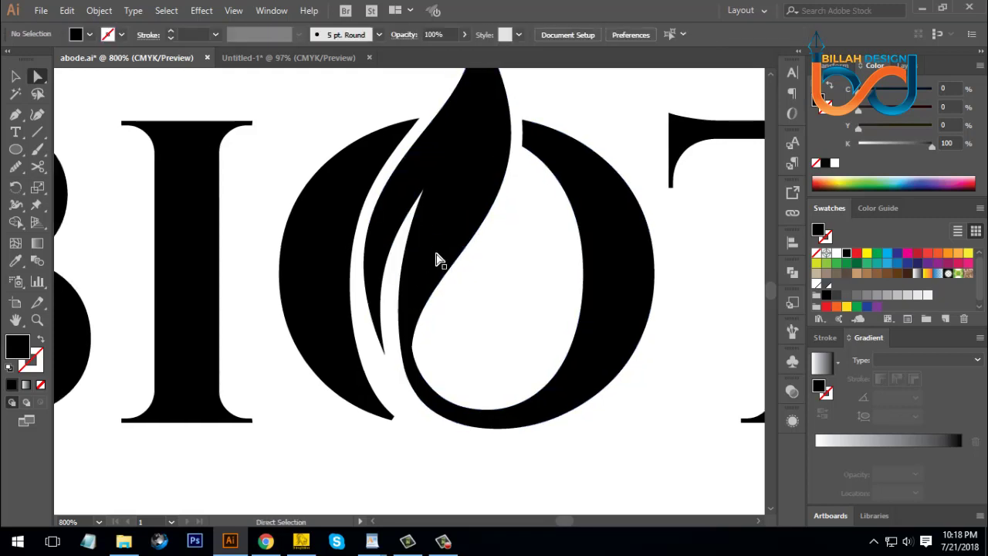
click(414, 243)
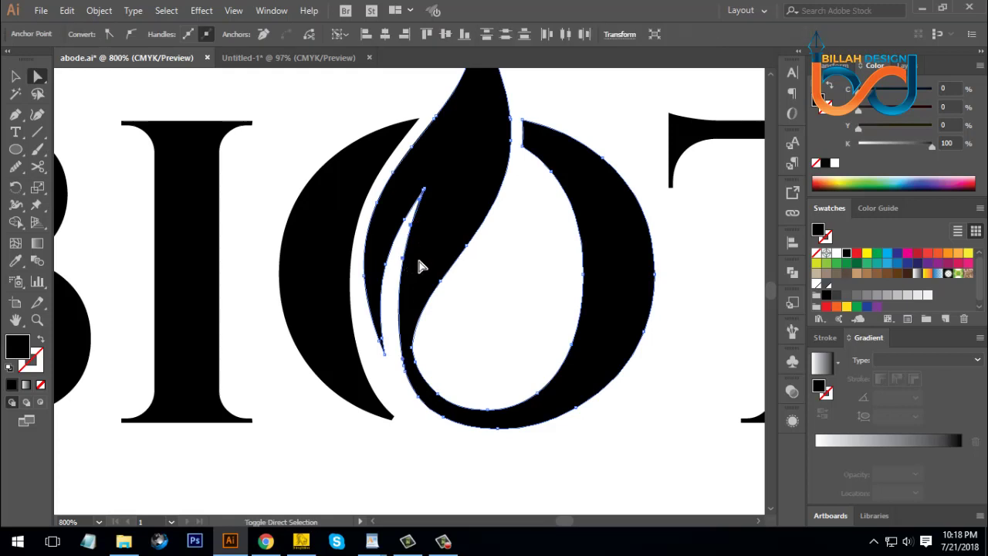
click(264, 34)
Bow the leaf's straight inner segment into an outward curve and check the wordmark
click(481, 379)
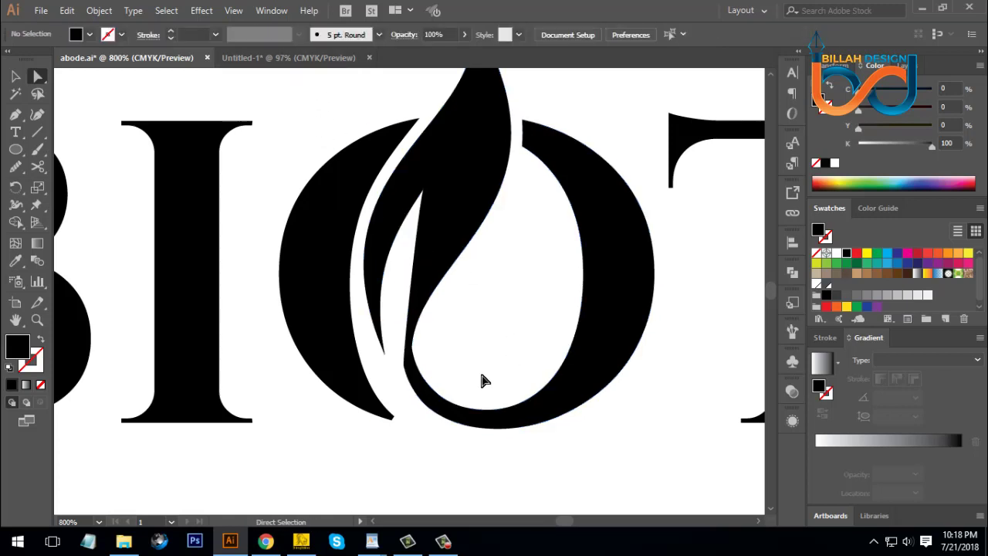
click(408, 326)
click(421, 398)
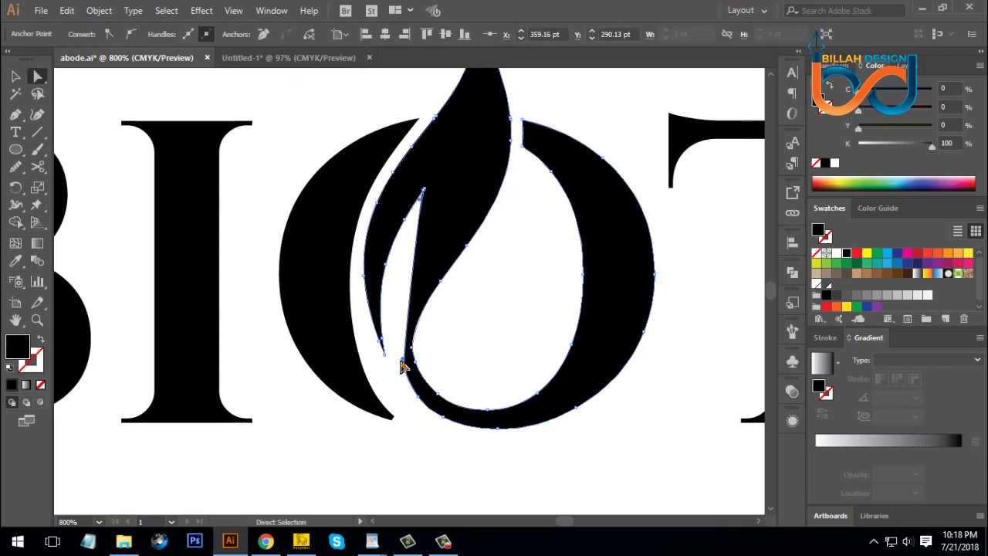
drag(406, 352, 390, 276)
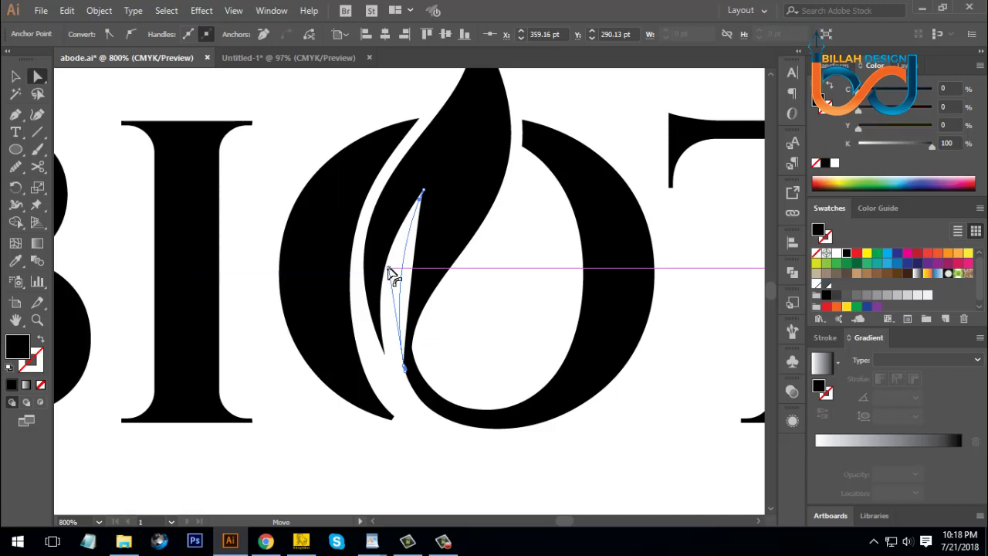
click(476, 326)
key(ctrl+minus)
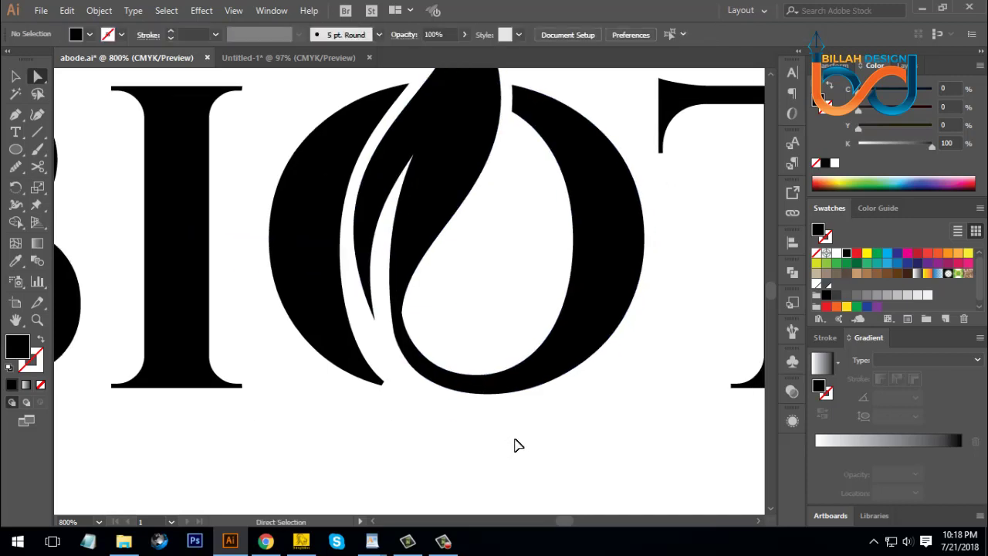
key(ctrl+minus)
key(ctrl+minus)
key(ctrl+plus)
key(ctrl+plus)
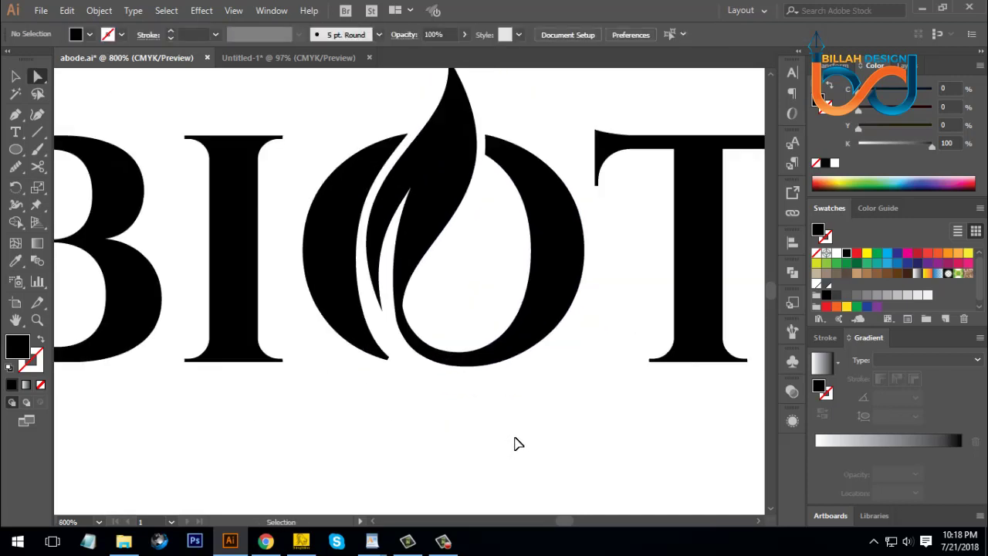
Remove an anchor on the leaf's inner edge and pull the bottom anchor up and left
key(a)
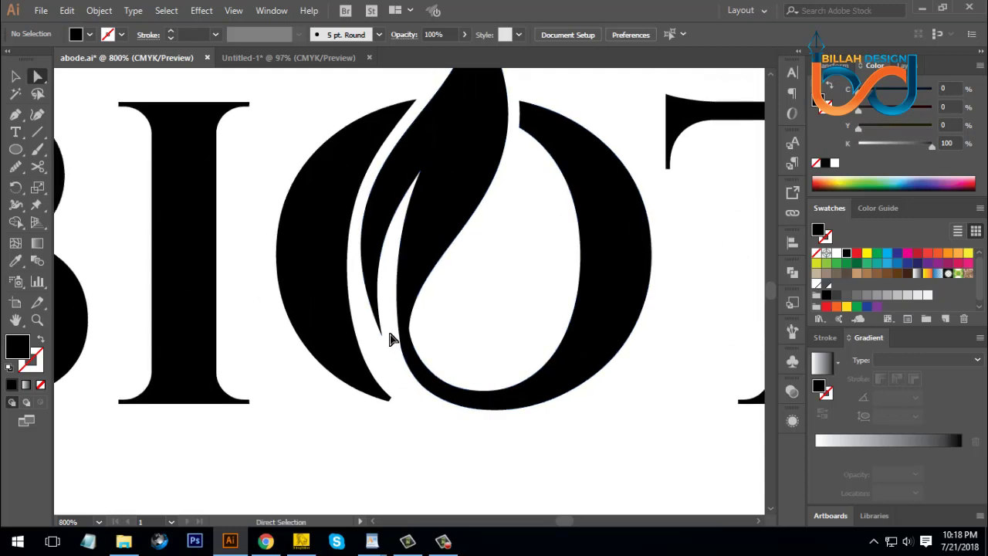
click(403, 363)
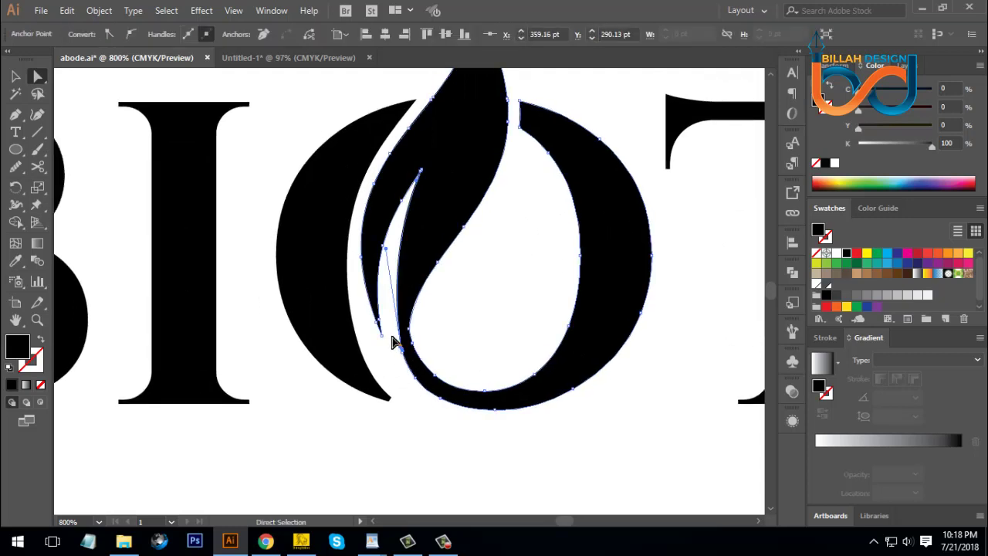
drag(404, 366, 440, 419)
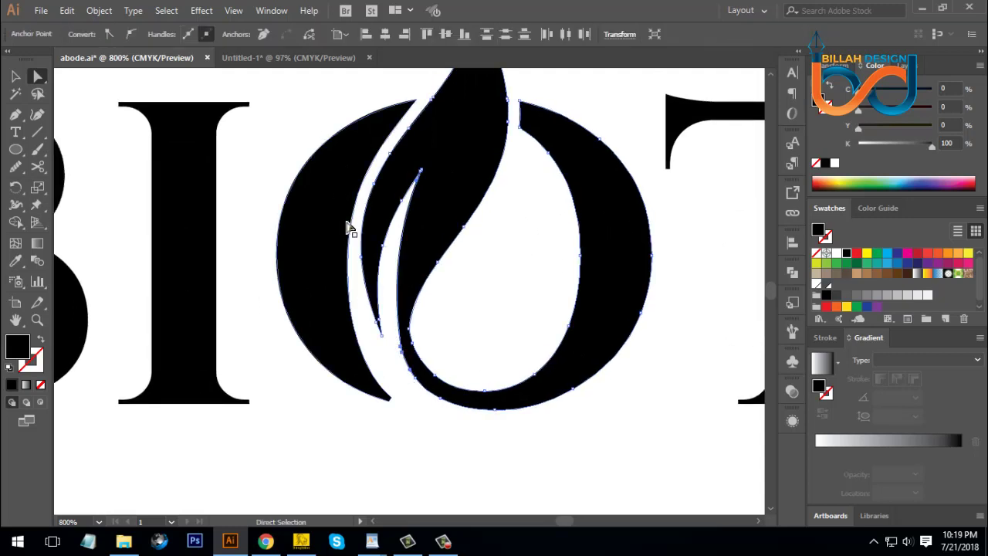
click(263, 34)
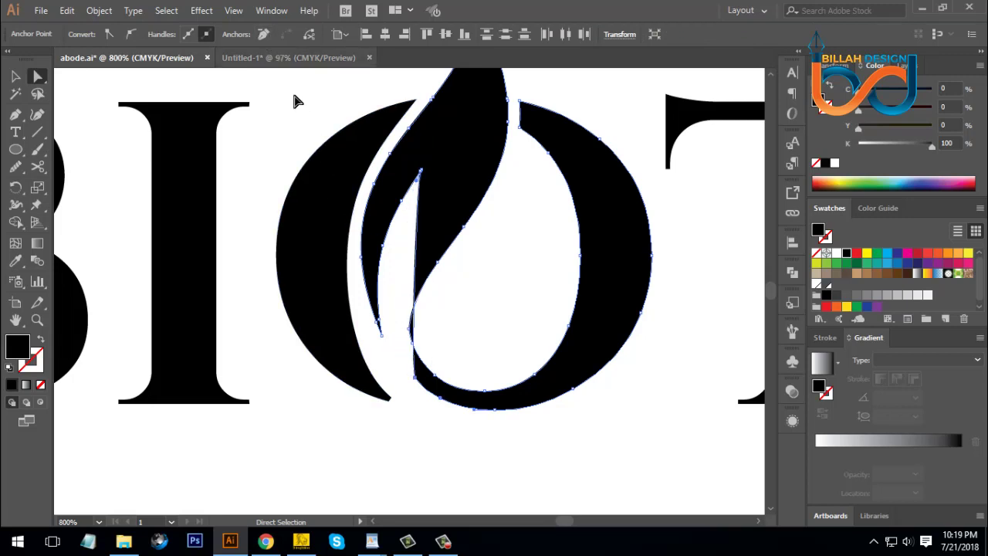
click(410, 376)
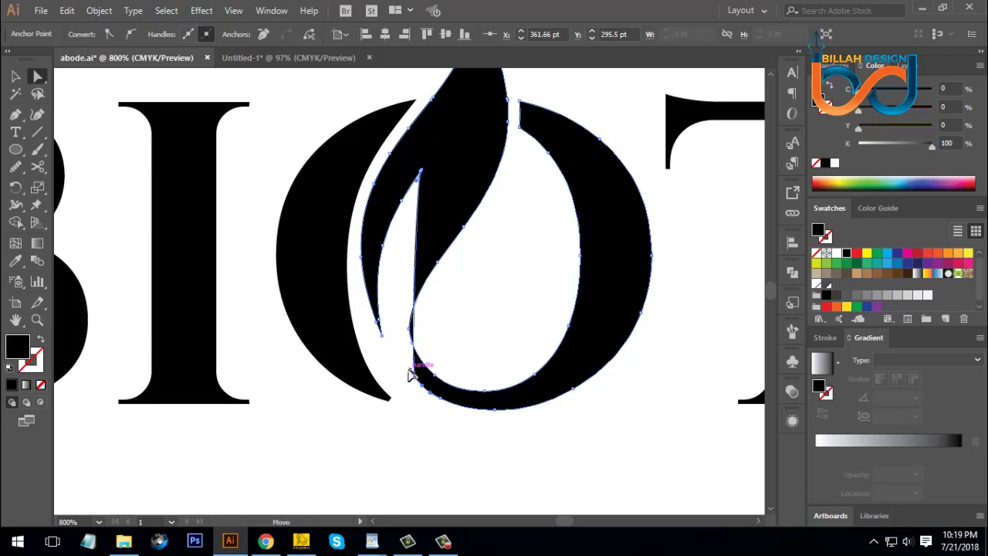
drag(410, 371, 371, 310)
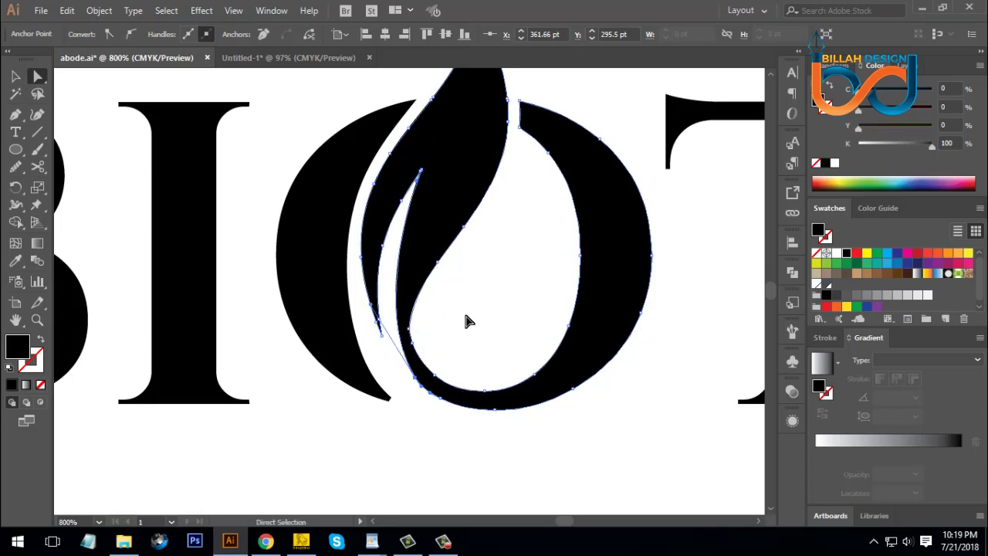
click(465, 324)
Reposition the leaf's lower anchor and adjust its curve to hug the O's inner edge
click(406, 371)
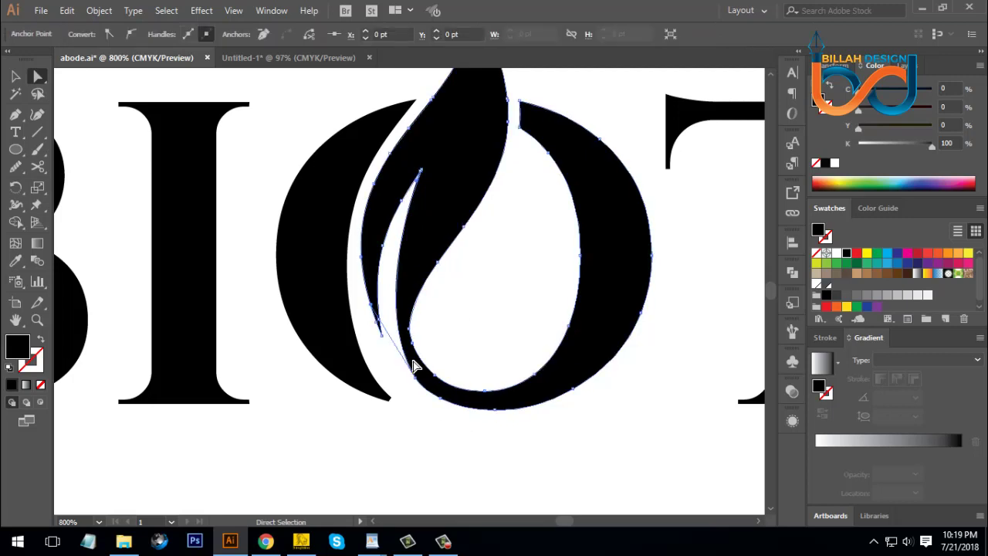
drag(379, 324, 358, 306)
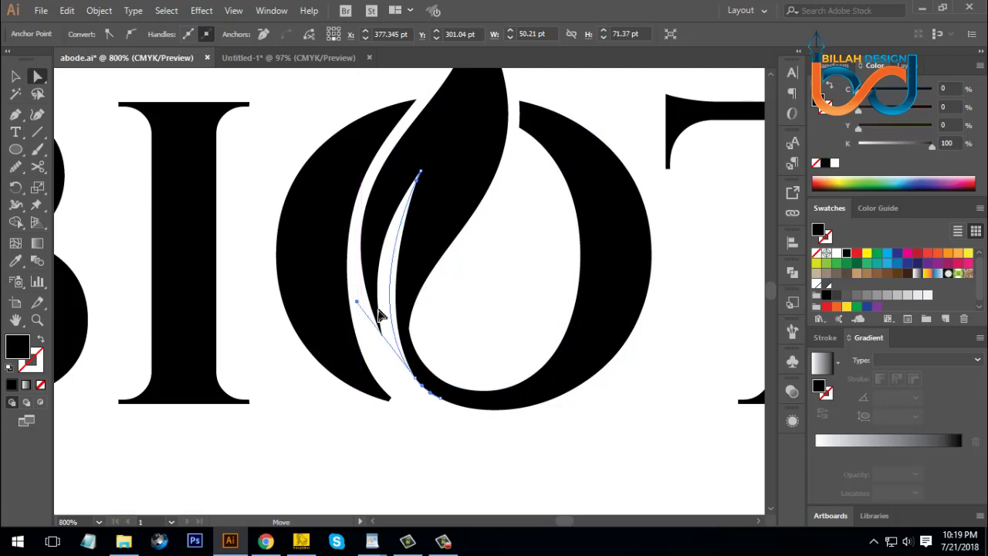
click(480, 321)
drag(502, 293, 512, 321)
click(416, 274)
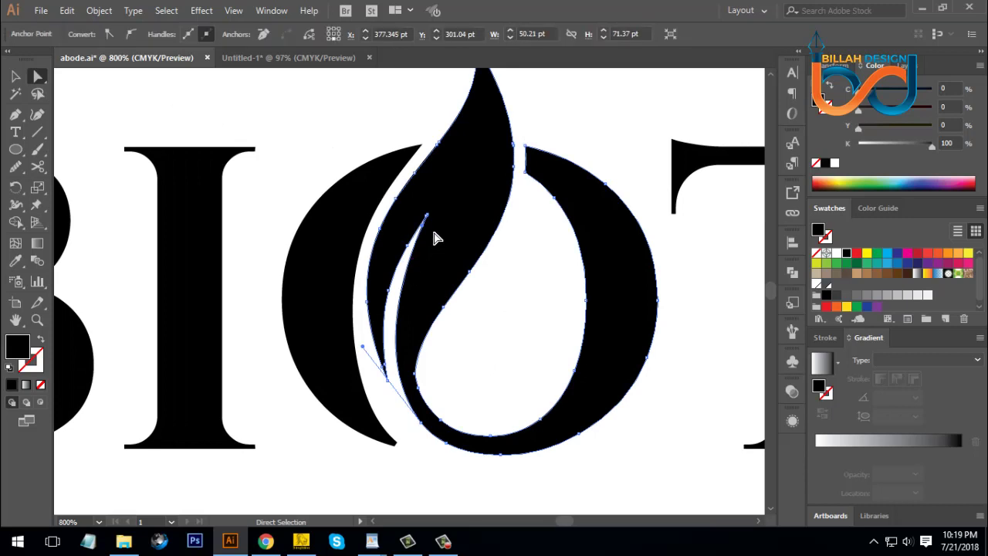
drag(423, 232, 417, 247)
click(491, 347)
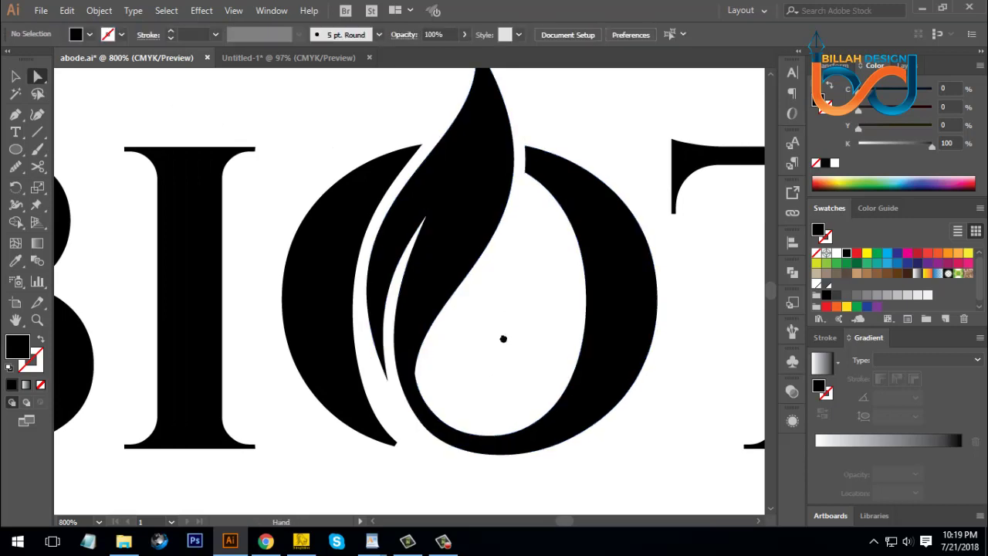
scroll(505, 339, down, 1)
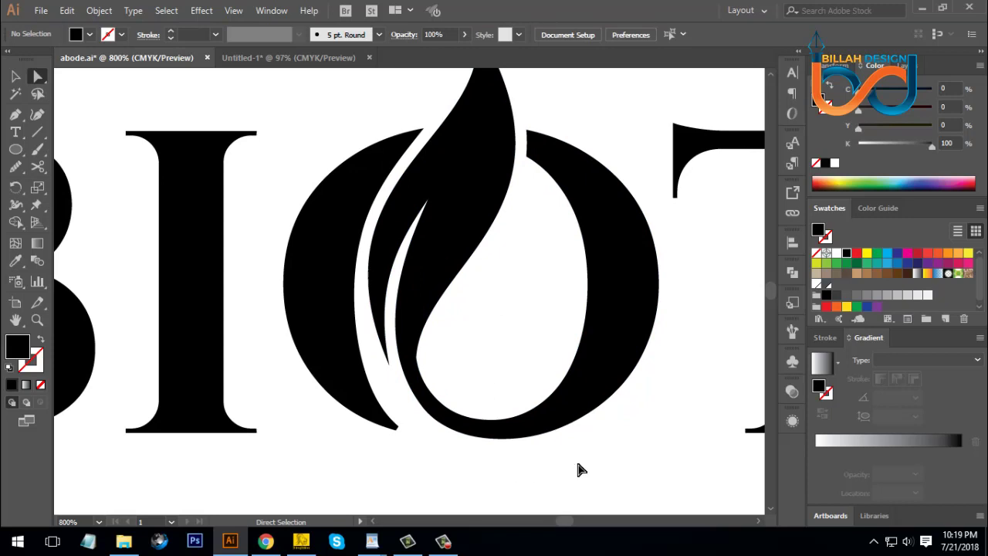
scroll(584, 470, down, 6)
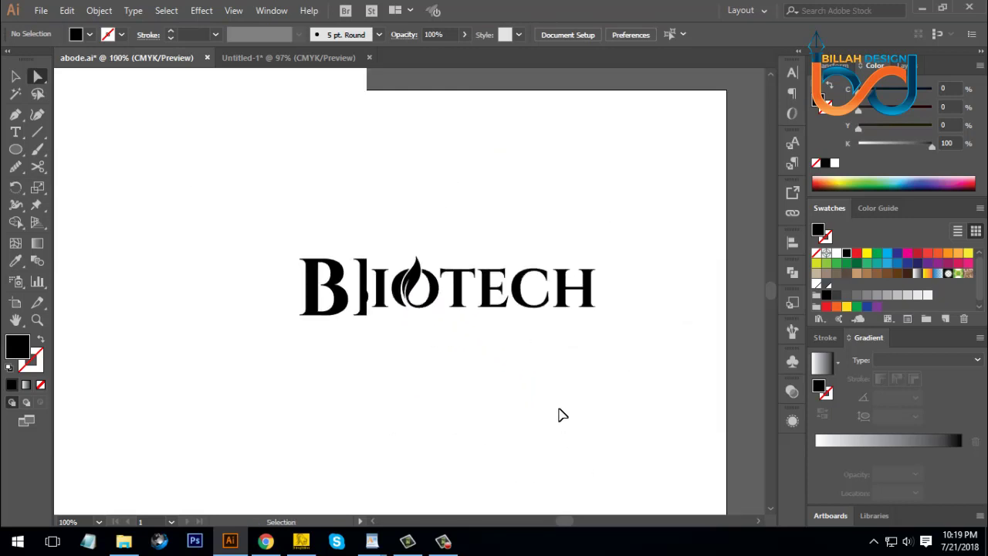
Marquee-select the whole BIOTECH wordmark and drag it higher on the artboard
key(ctrl+plus)
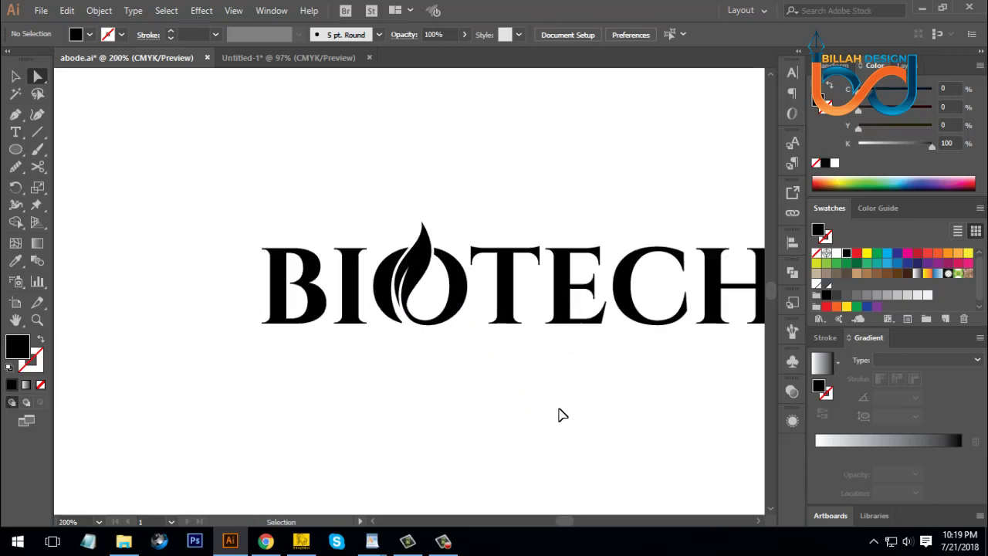
key(ctrl+minus)
key(ctrl+plus)
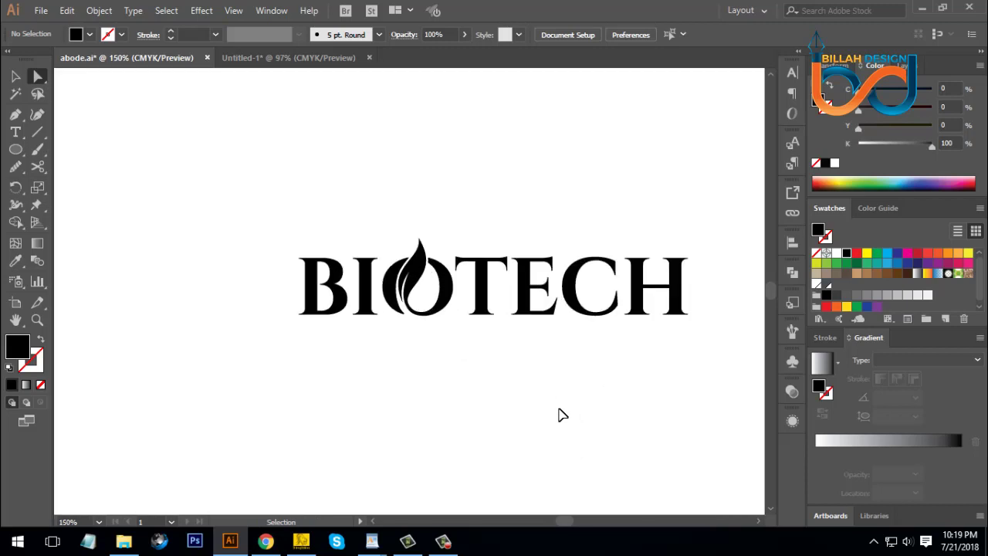
key(ctrl+minus)
key(space)
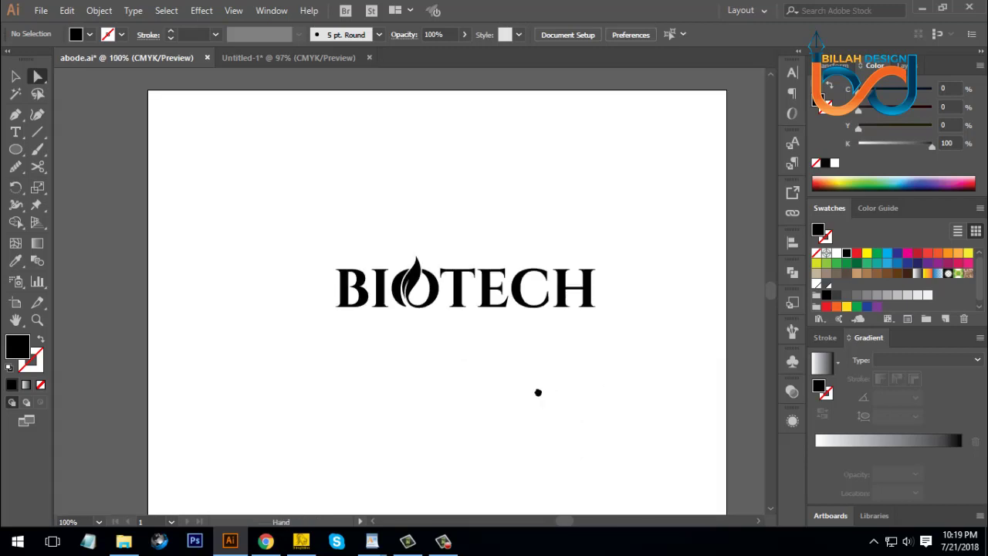
drag(538, 393, 525, 394)
key(v)
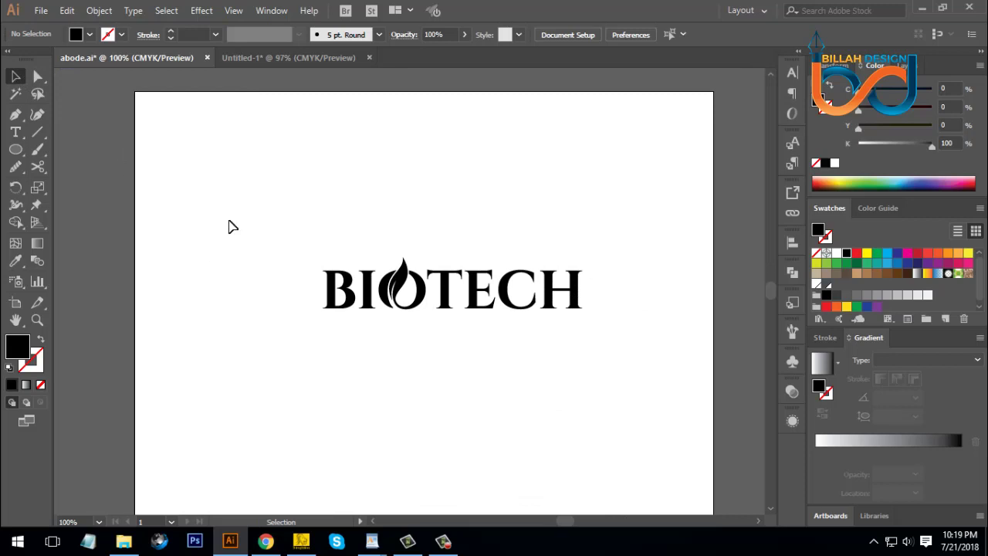
drag(228, 226, 566, 260)
click(564, 337)
Zoom in on the logo and check the leaf shape inside the O
drag(545, 316, 543, 333)
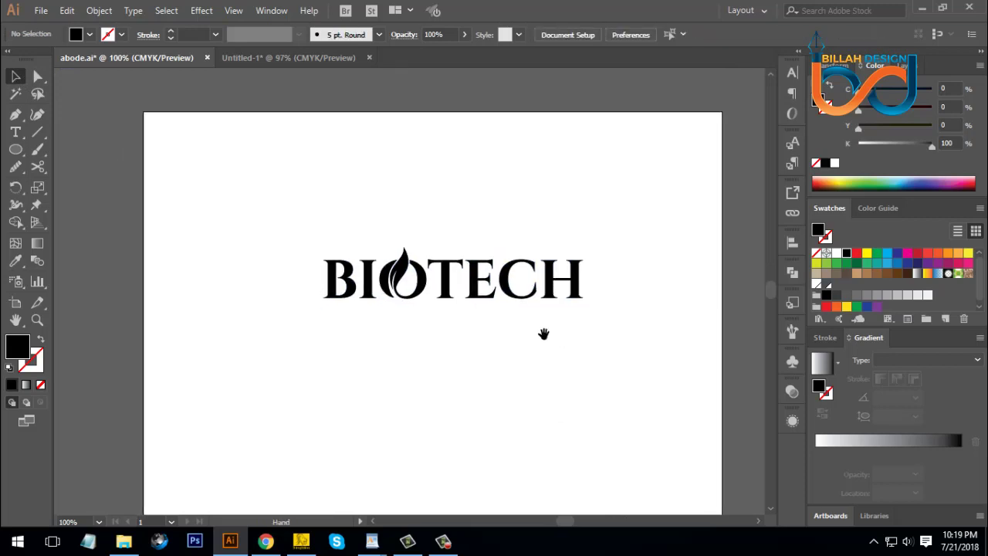
key(space)
key(ctrl+equal)
scroll(494, 352, up, 1)
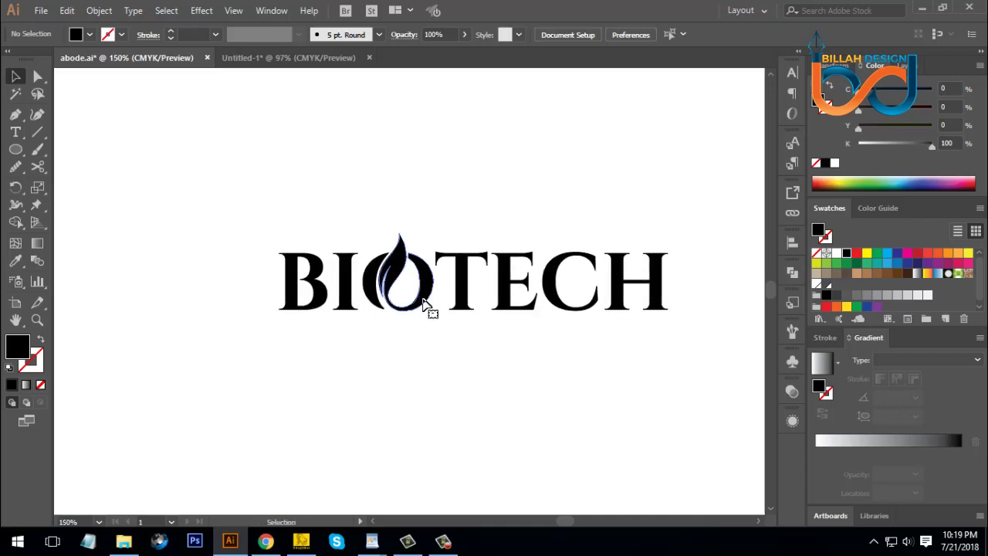
click(423, 303)
click(423, 370)
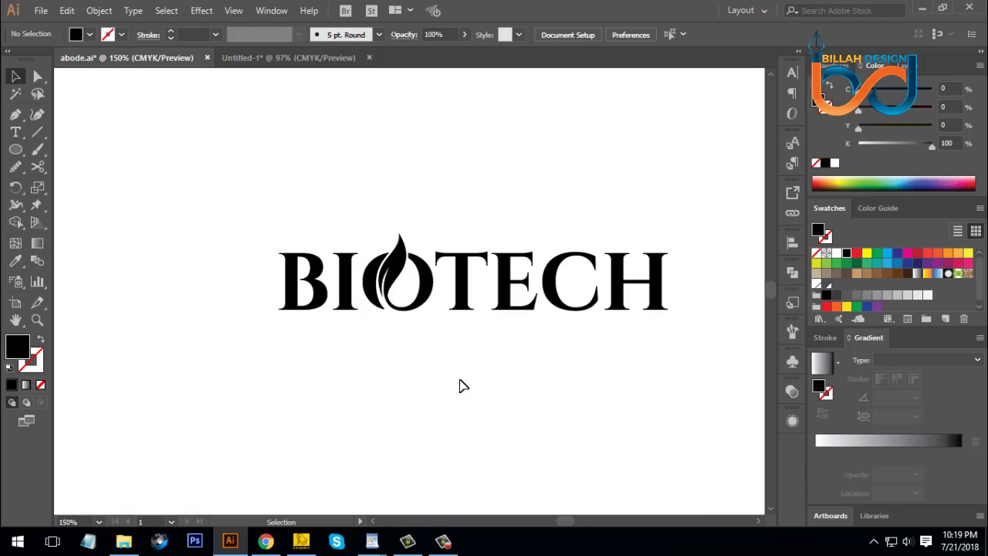
Inspect the leaf group and the B and I letters, then zoom close on the leaf O
drag(434, 346, 421, 307)
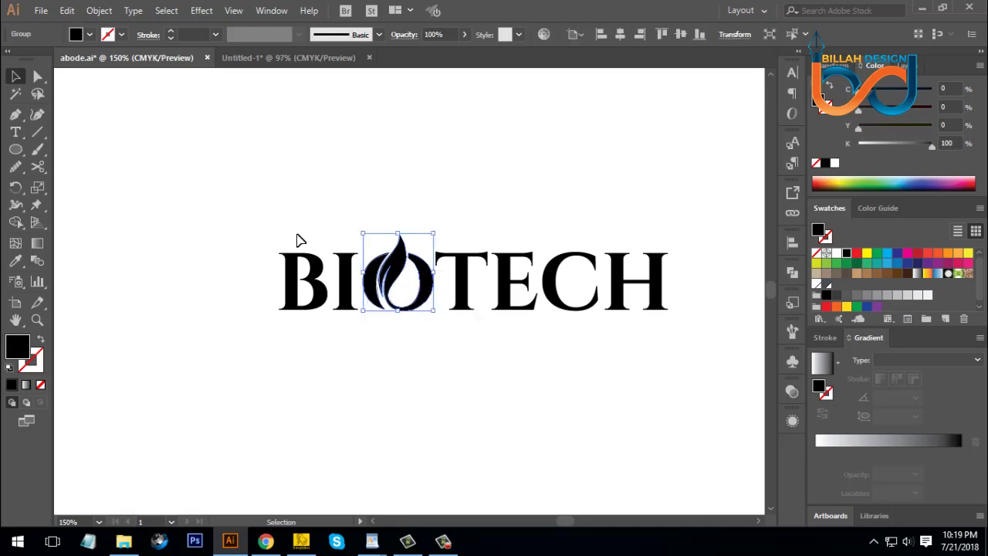
drag(260, 214, 417, 344)
click(417, 344)
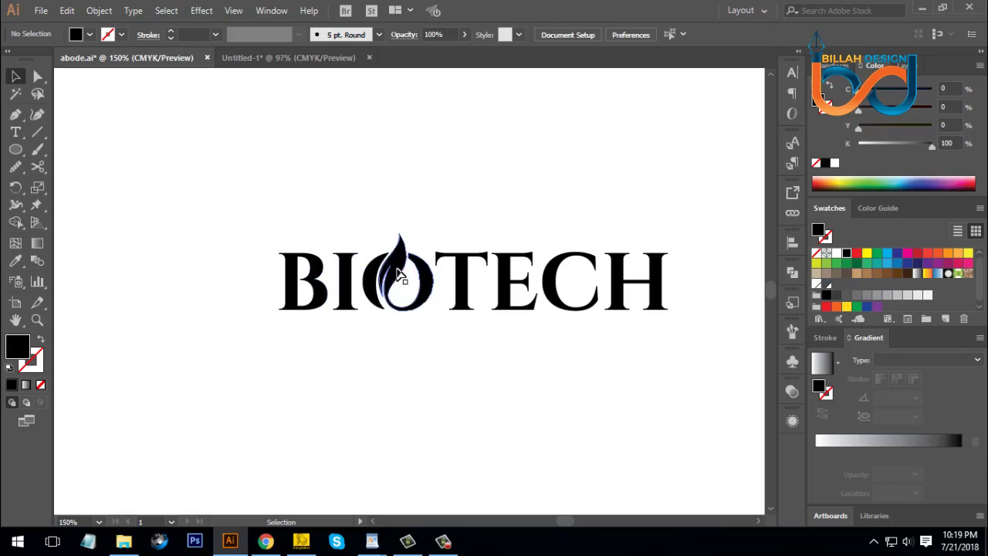
click(400, 275)
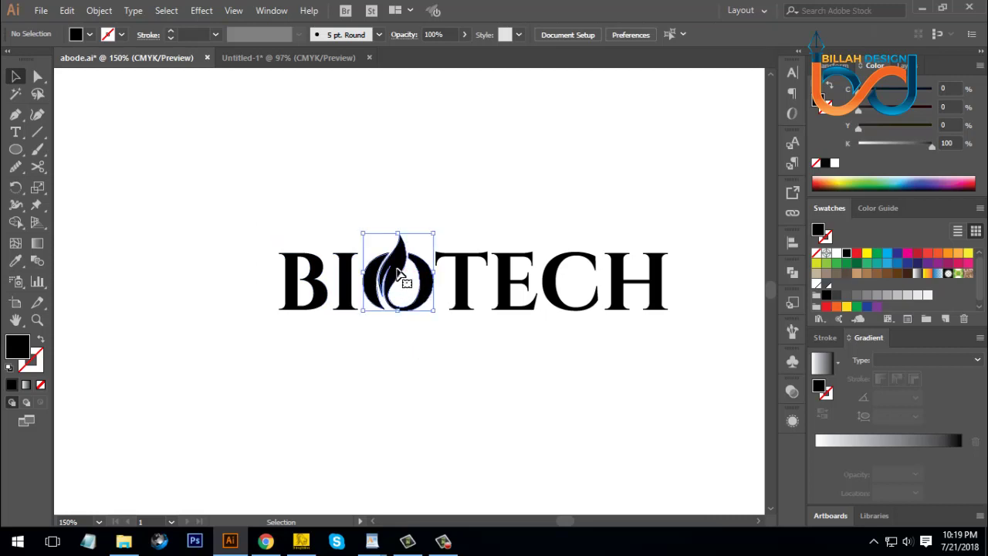
click(454, 391)
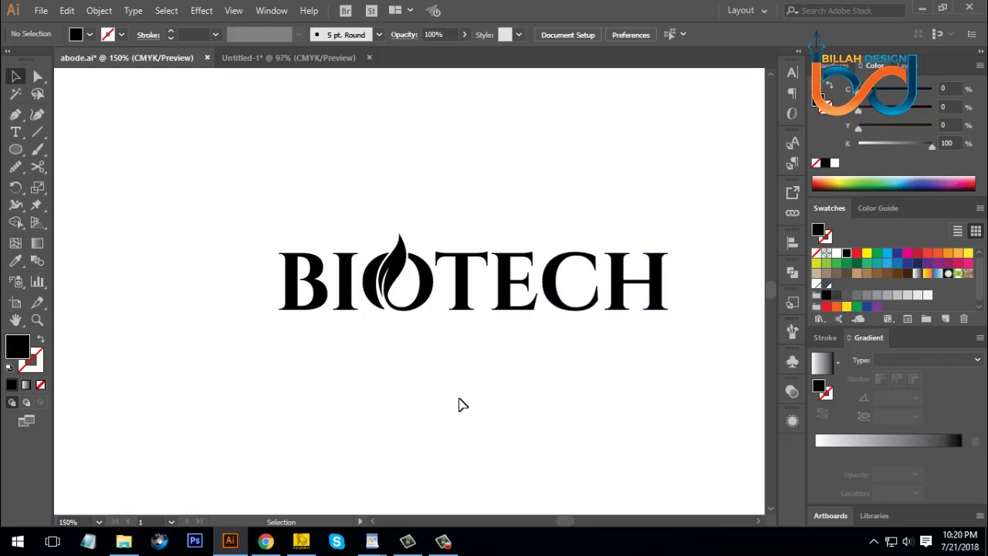
key(ctrl+equal)
key(ctrl+equal)
key(ctrl+equal)
key(ctrl+equal)
key(ctrl+equal)
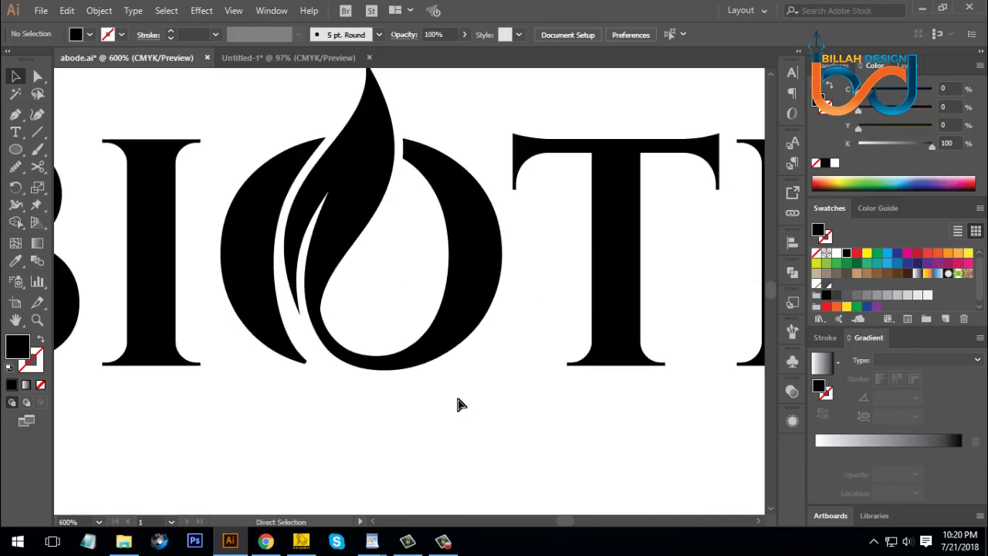
key(space)
Draw a small circle at the stem's top anchor and fill it white
drag(396, 231, 474, 335)
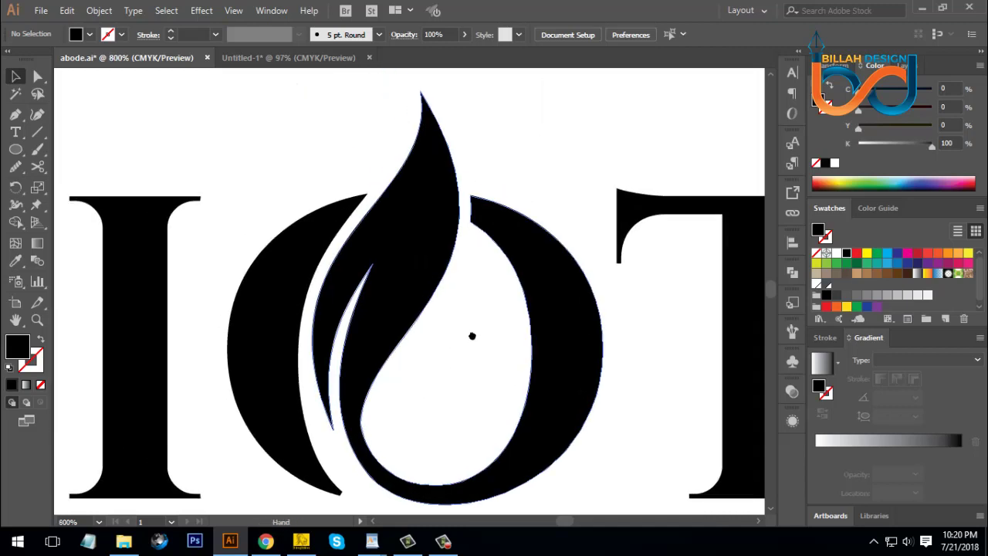
click(16, 150)
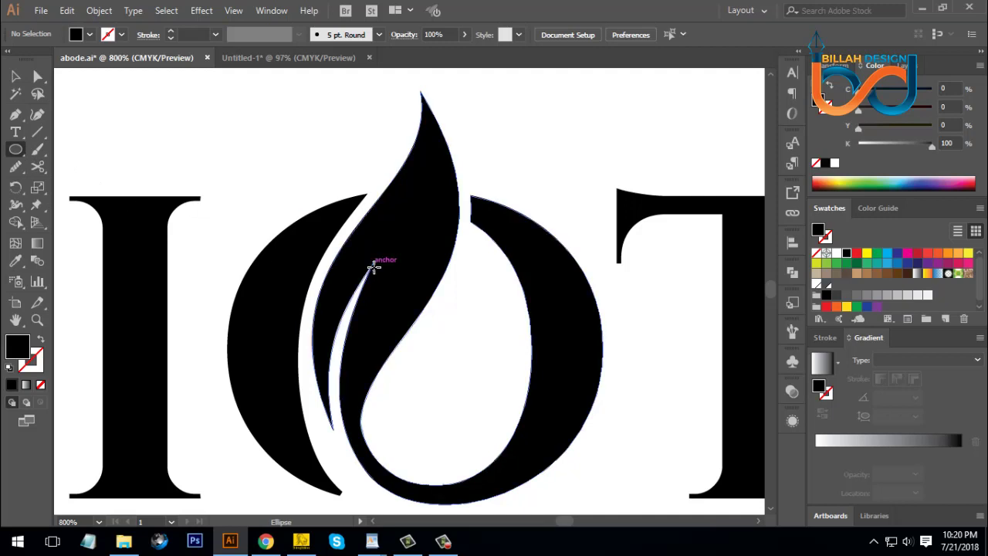
drag(372, 263, 386, 272)
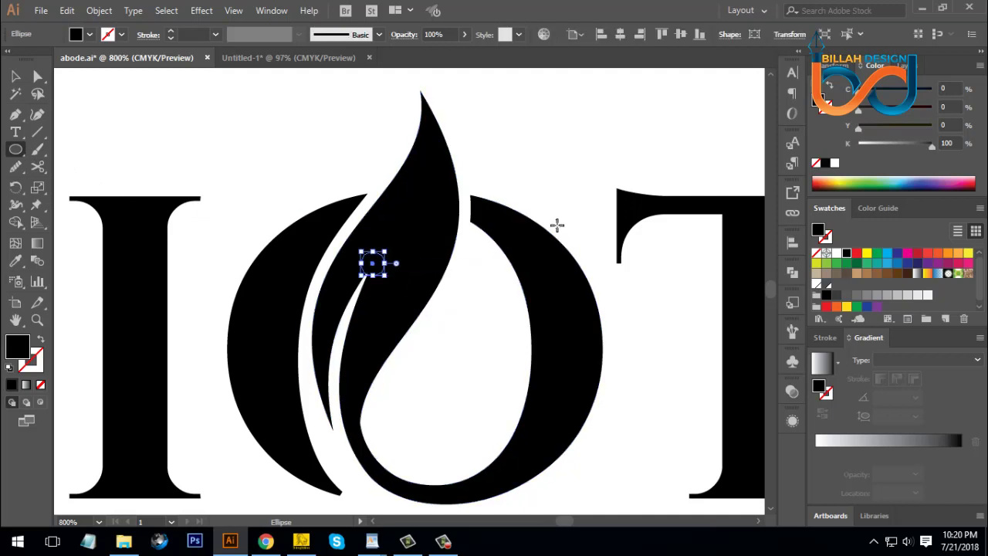
click(837, 252)
key(v)
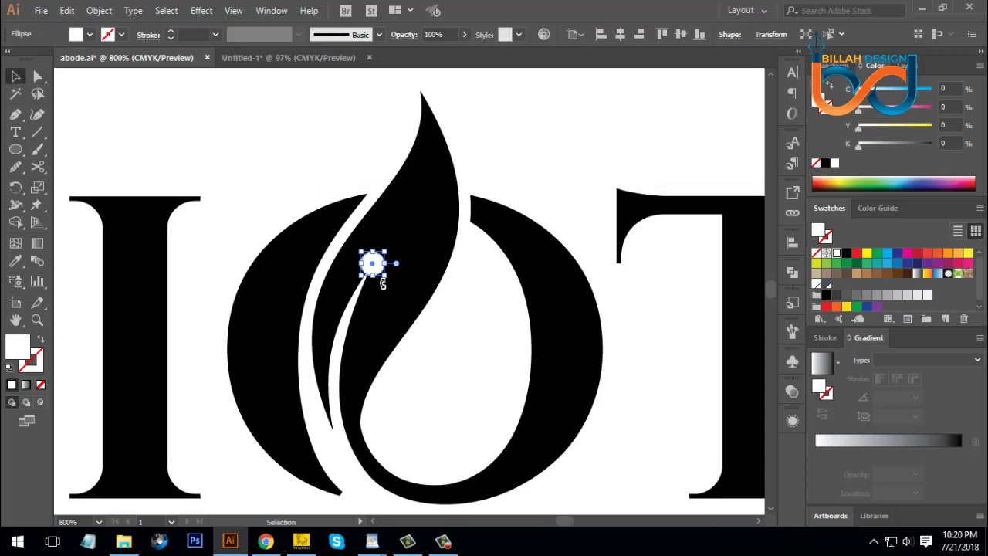
click(457, 346)
Nudge the white dot up onto the tip of the leaf's stem
key(ctrl+1)
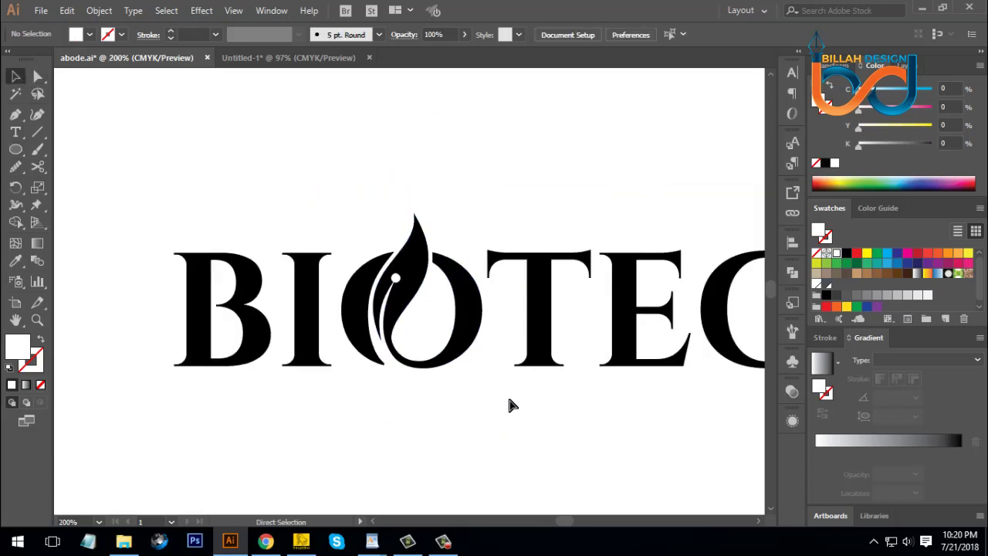
key(ctrl+equal)
key(ctrl+equal)
key(ctrl+equal)
key(ctrl+equal)
key(ctrl+equal)
key(ctrl+equal)
key(ctrl+equal)
key(ctrl+equal)
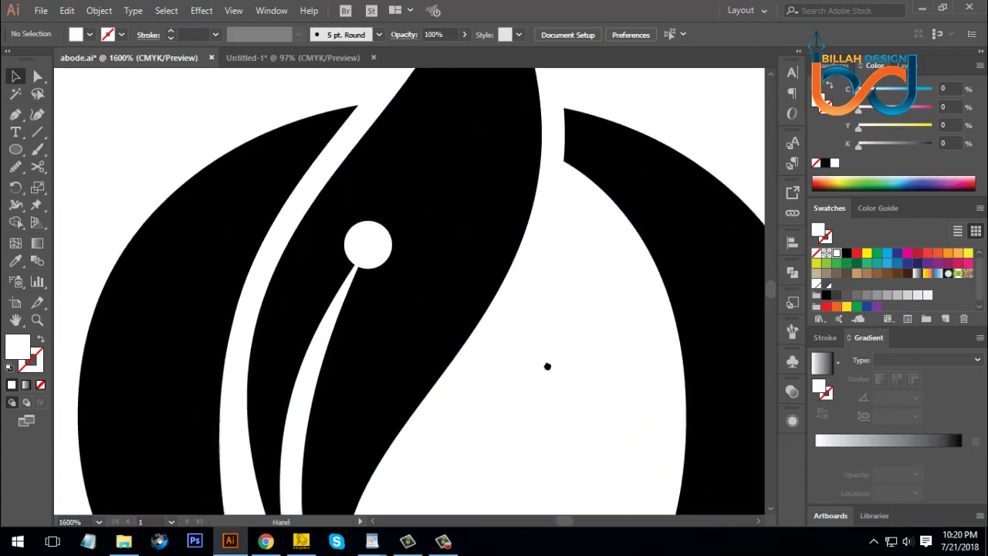
drag(379, 254, 391, 234)
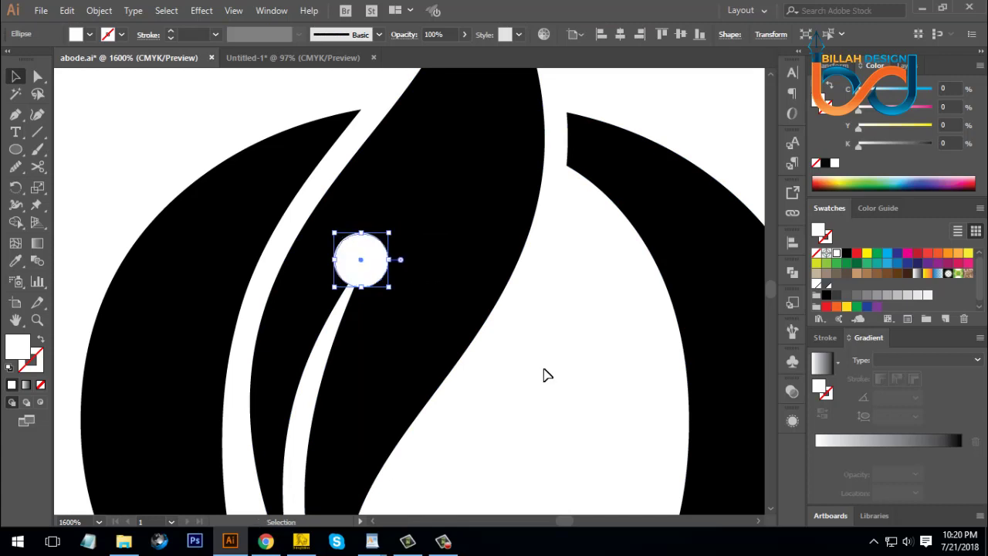
click(516, 379)
drag(516, 379, 525, 316)
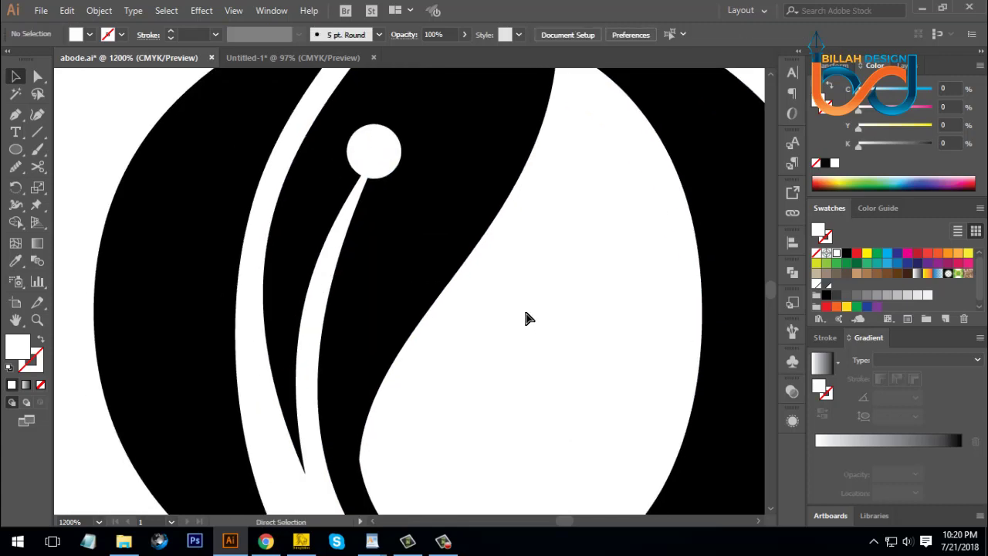
Select the white dot to confirm its 6.39 pt size, then view the whole artboard
key(ctrl+minus)
key(ctrl+minus)
key(ctrl+minus)
key(ctrl+minus)
key(ctrl+minus)
key(ctrl+minus)
key(ctrl+minus)
key(ctrl+minus)
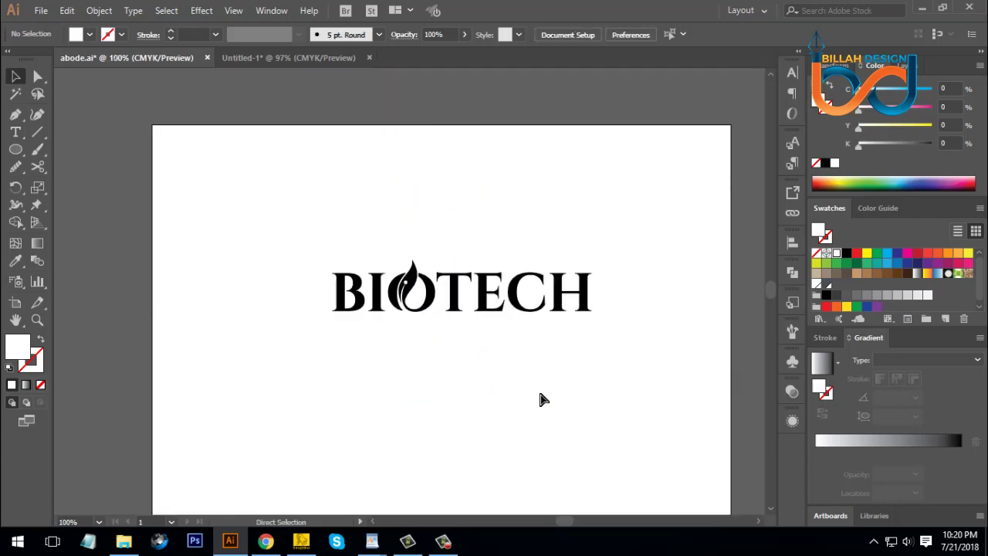
key(ctrl+minus)
key(ctrl+plus)
key(ctrl+plus)
key(ctrl+plus)
key(ctrl+plus)
key(ctrl+plus)
key(ctrl+plus)
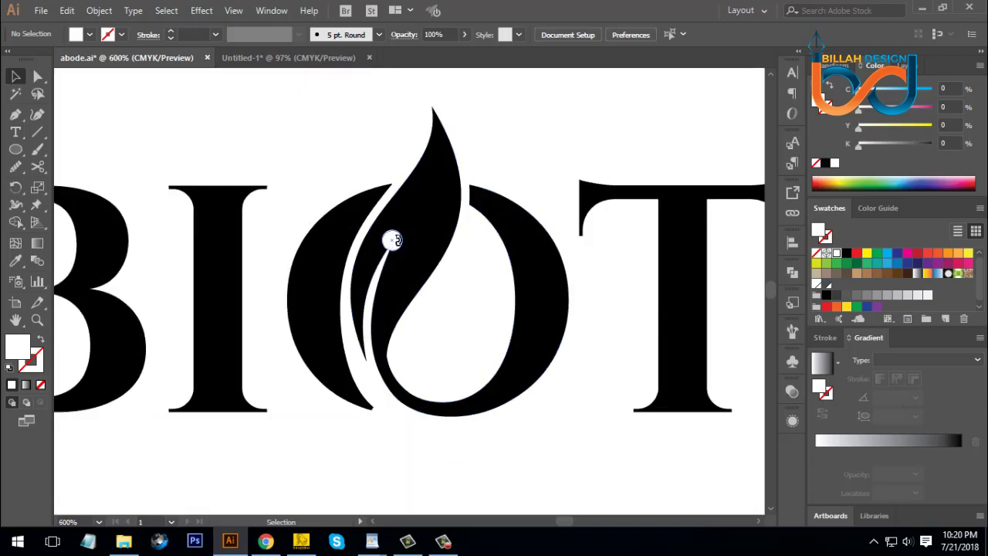
click(392, 242)
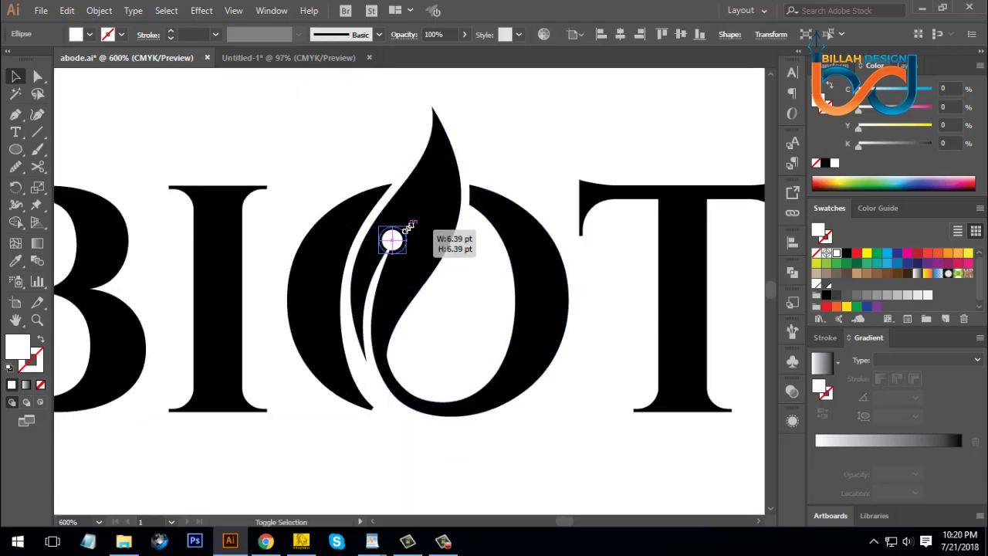
click(550, 452)
key(ctrl+1)
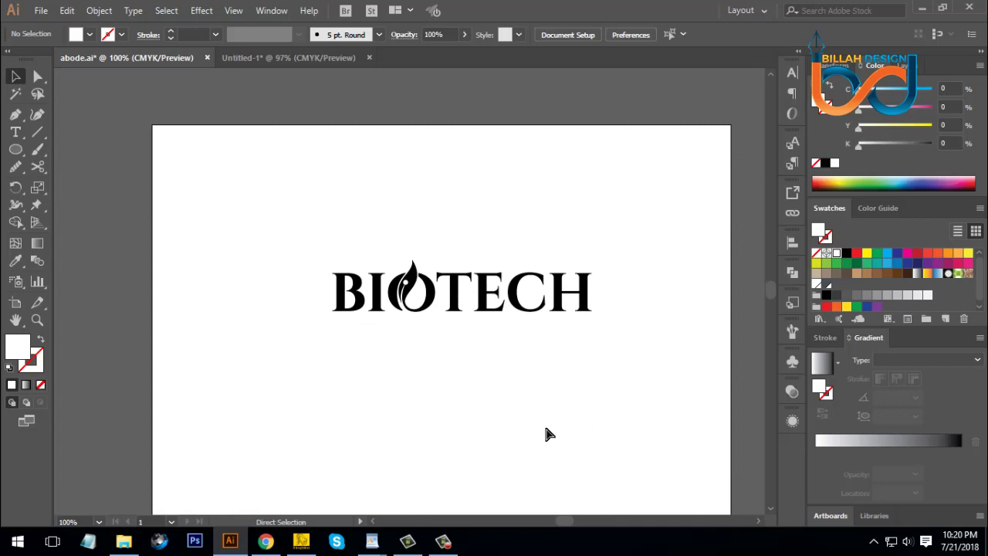
Select the O, leaf and dot paths with Direct Selection and Unite them in Pathfinder
key(ctrl+plus)
key(ctrl+plus)
key(ctrl+plus)
key(ctrl+plus)
key(ctrl+plus)
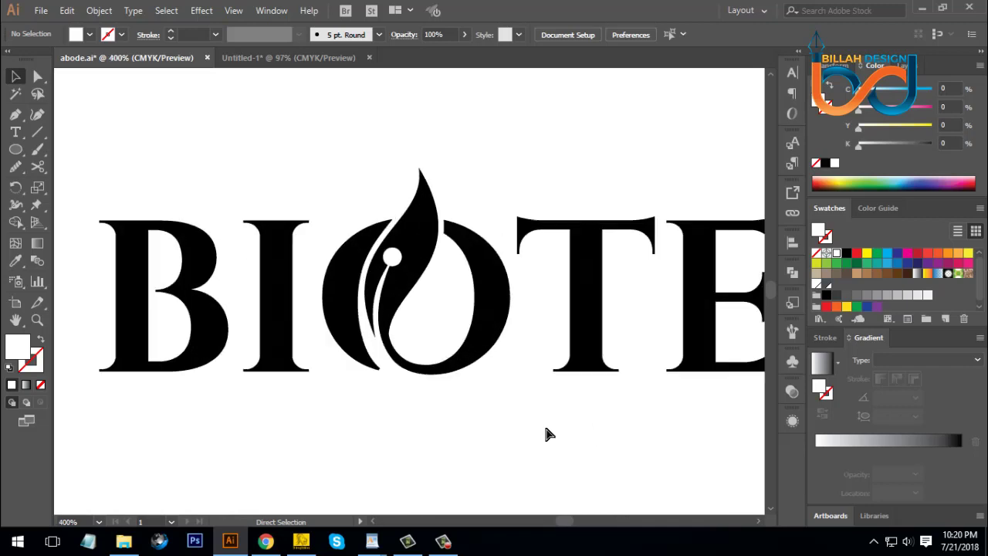
drag(455, 289, 378, 234)
click(108, 118)
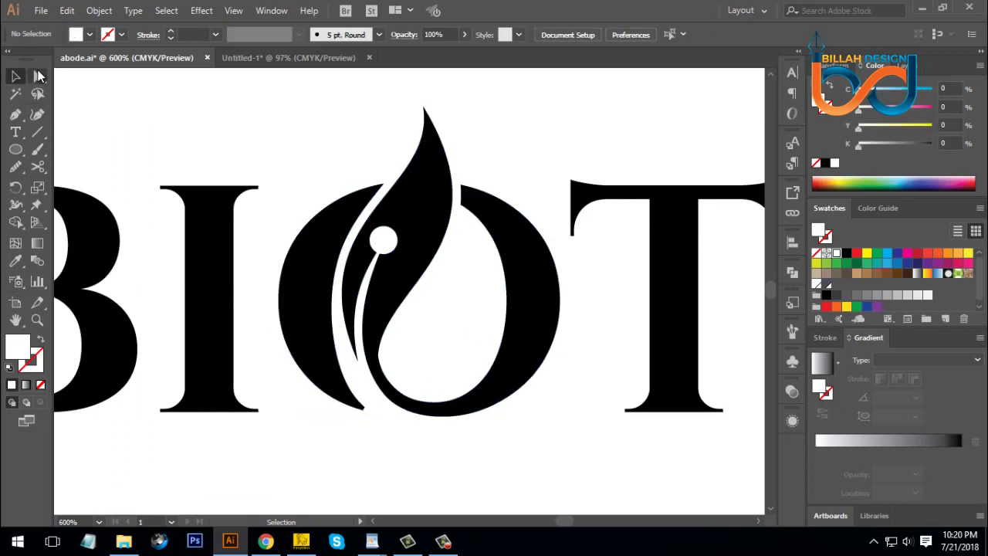
click(39, 75)
drag(433, 294, 386, 241)
click(793, 274)
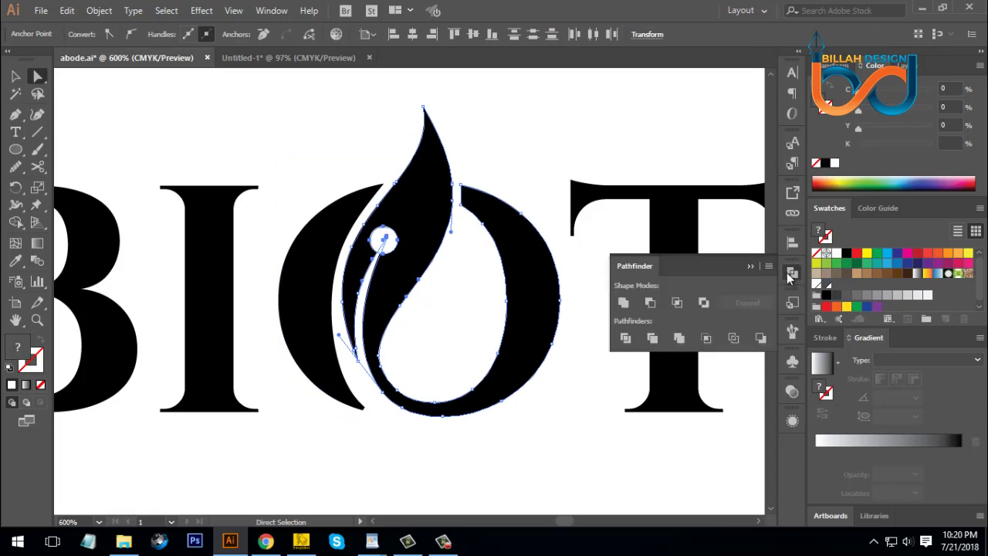
click(690, 301)
click(795, 274)
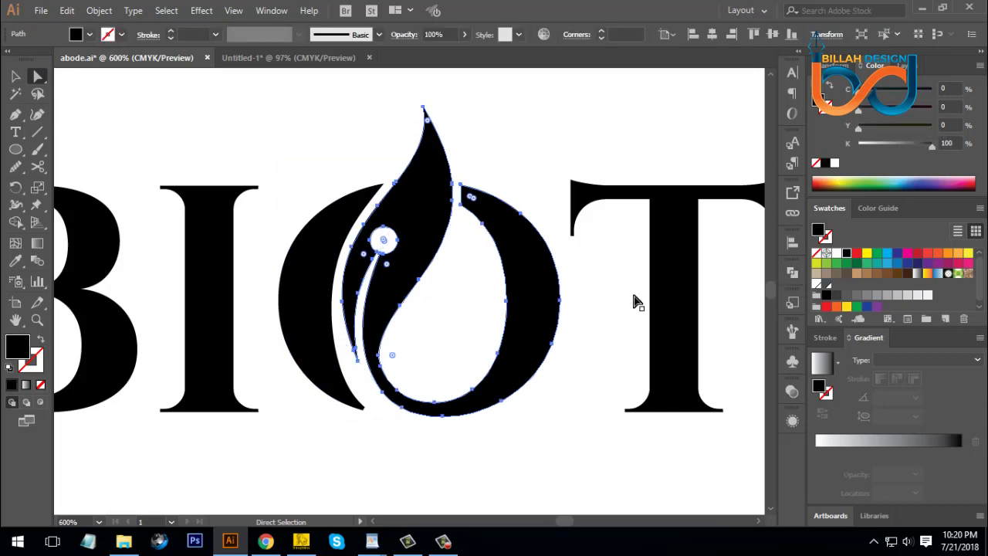
click(587, 332)
Review the finished wordmark and check that the leaf O is a single shape
key(ctrl+0)
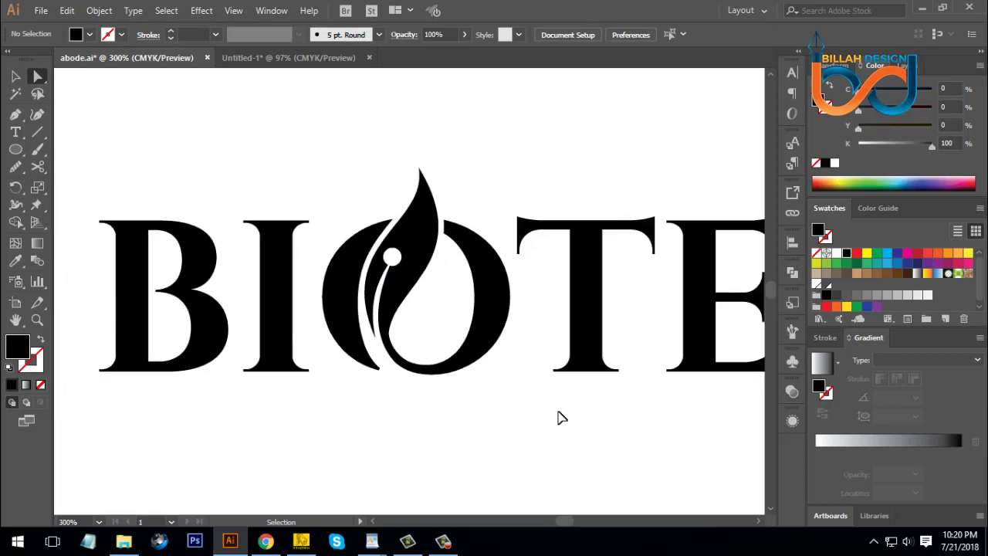
key(ctrl+plus)
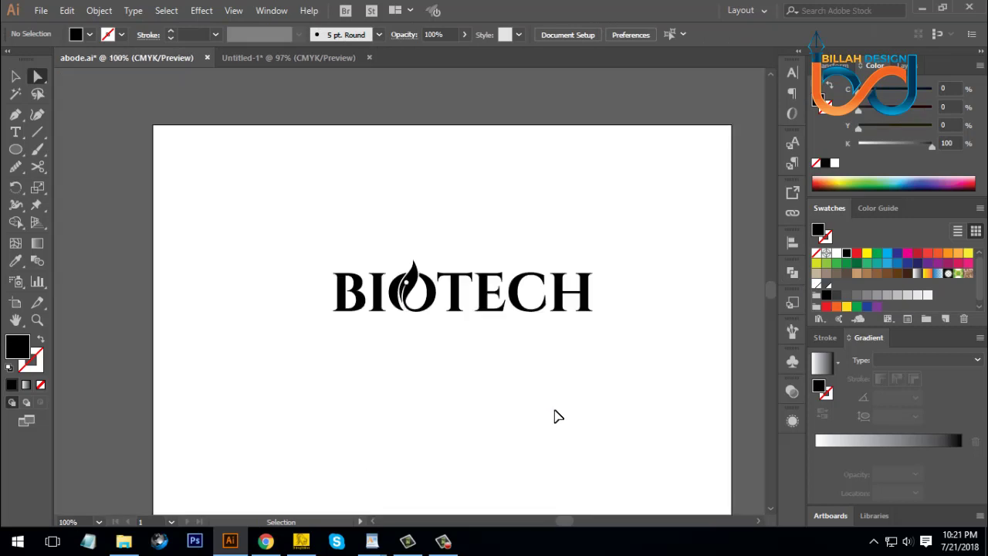
key(ctrl+plus)
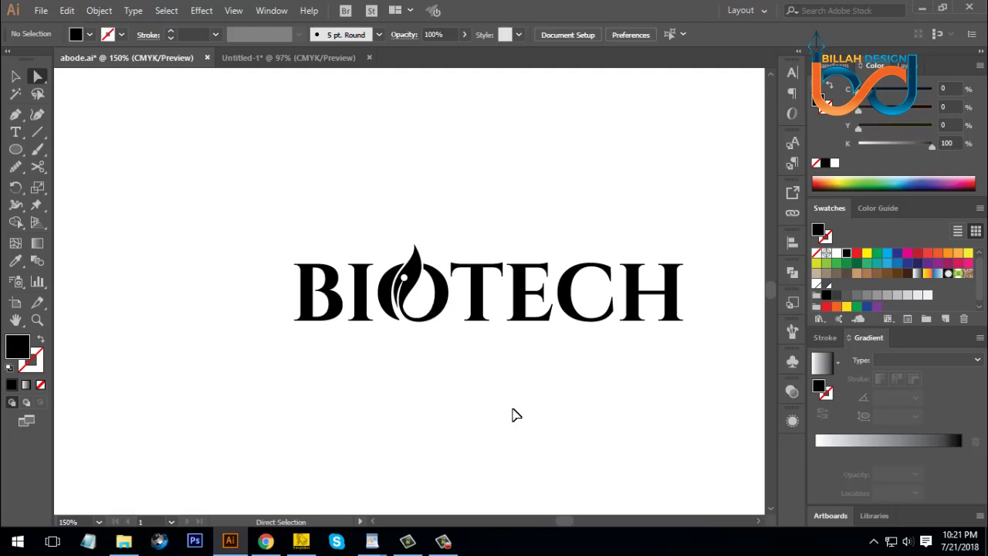
key(ctrl+0)
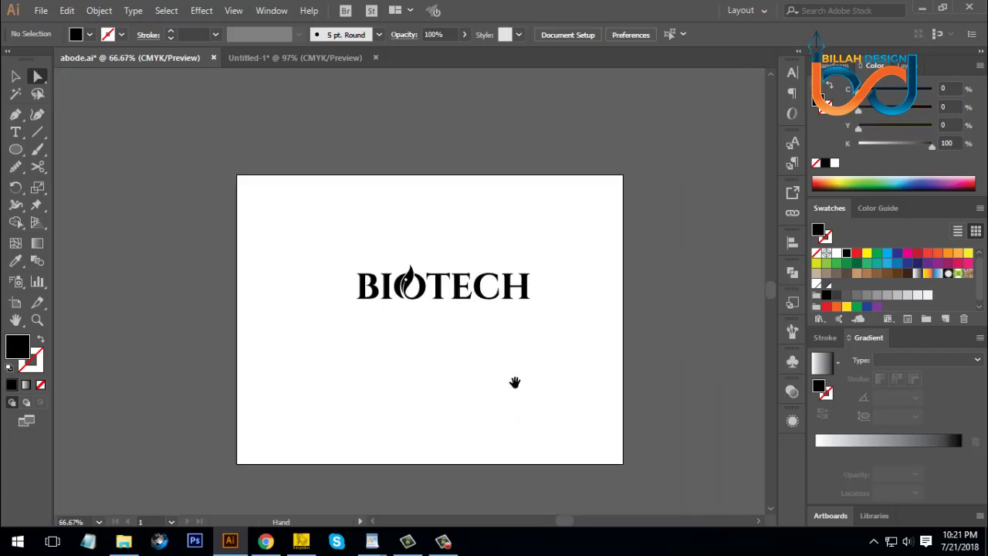
click(16, 75)
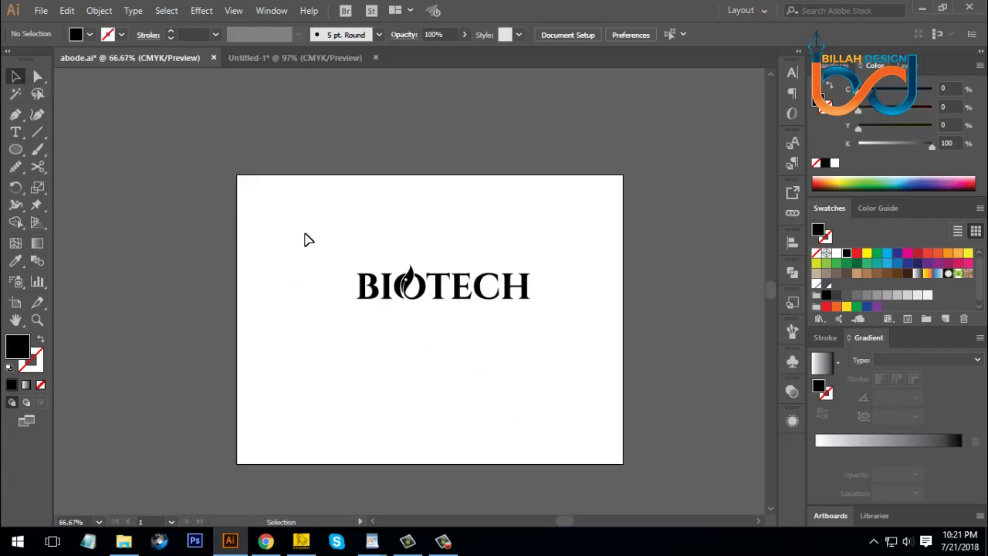
drag(301, 233, 554, 340)
click(569, 366)
click(423, 285)
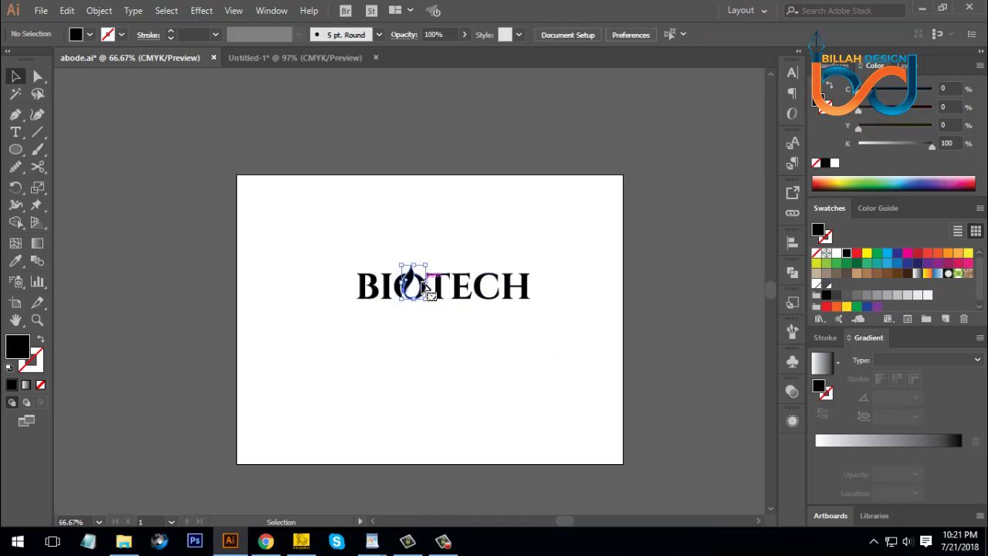
click(466, 347)
key(ctrl+1)
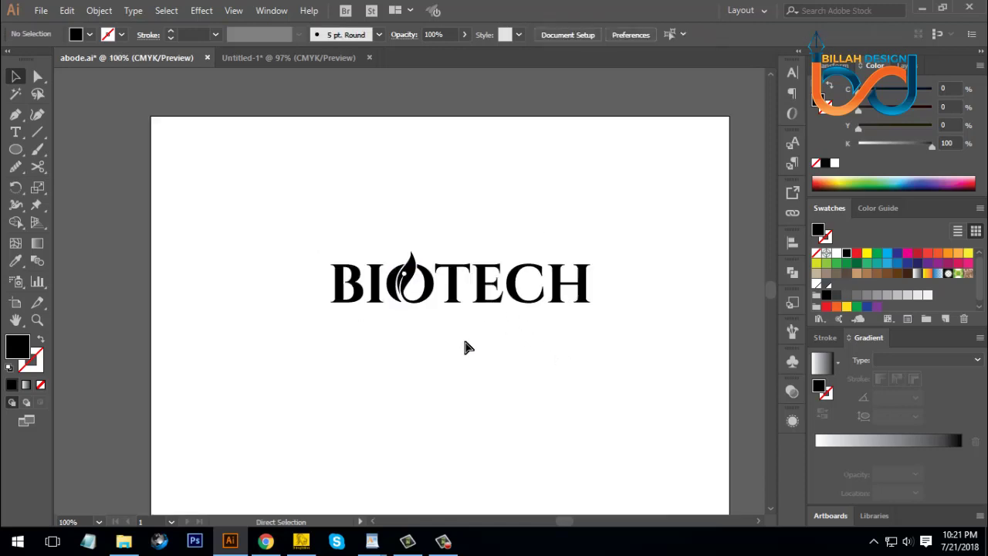
Colour the letters B, I and the leaf O dark green
drag(316, 251, 434, 316)
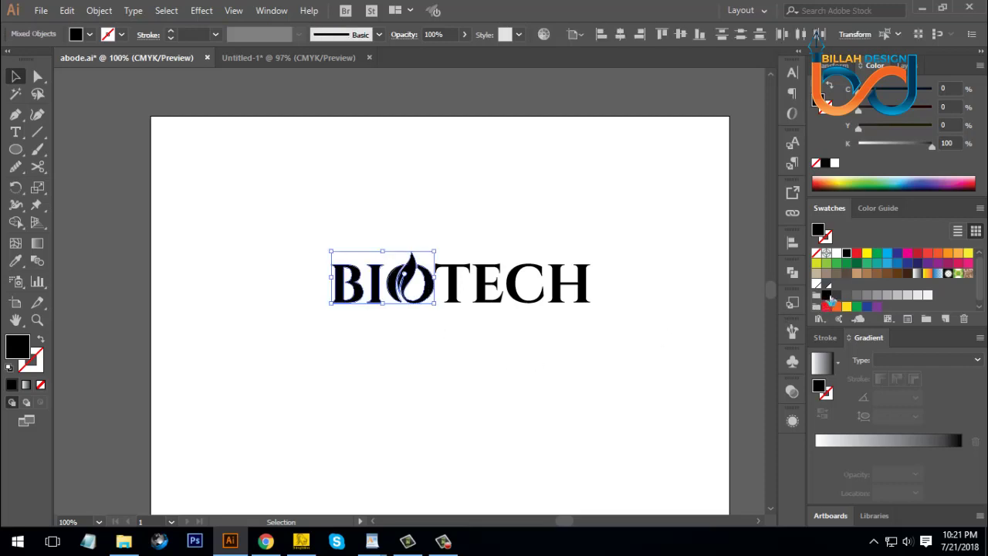
click(826, 263)
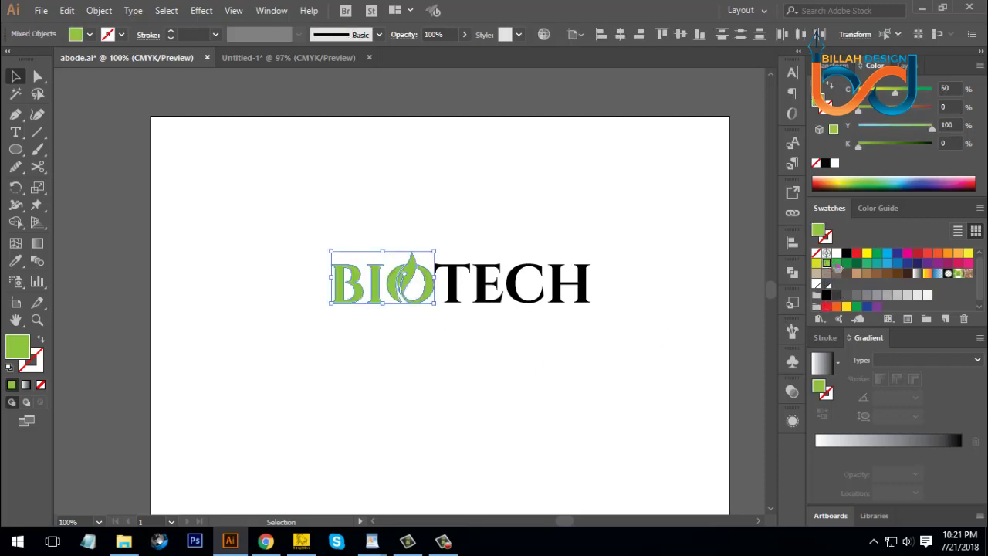
click(836, 263)
click(649, 379)
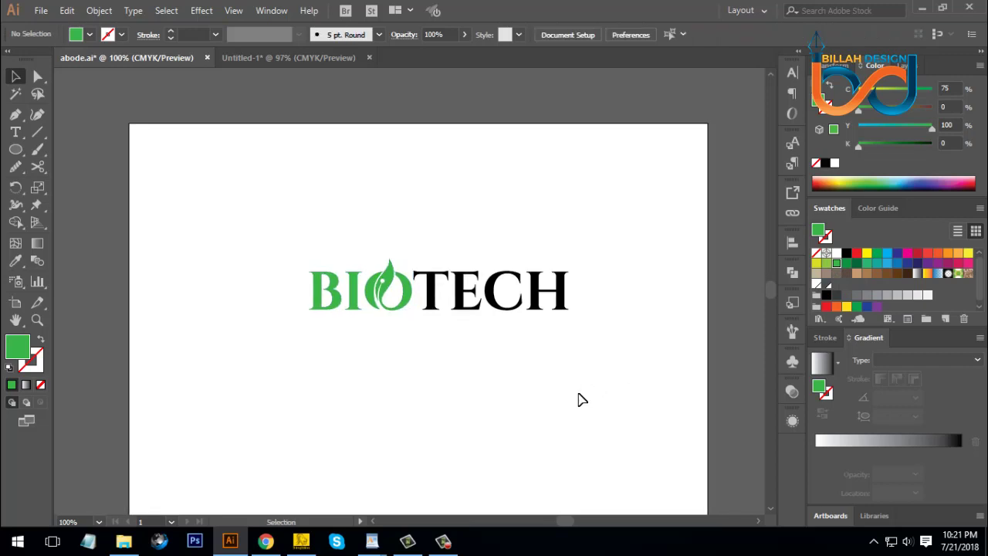
Colour TECH dark blue, lowering its Magenta slightly in the Color panel
drag(422, 246, 576, 352)
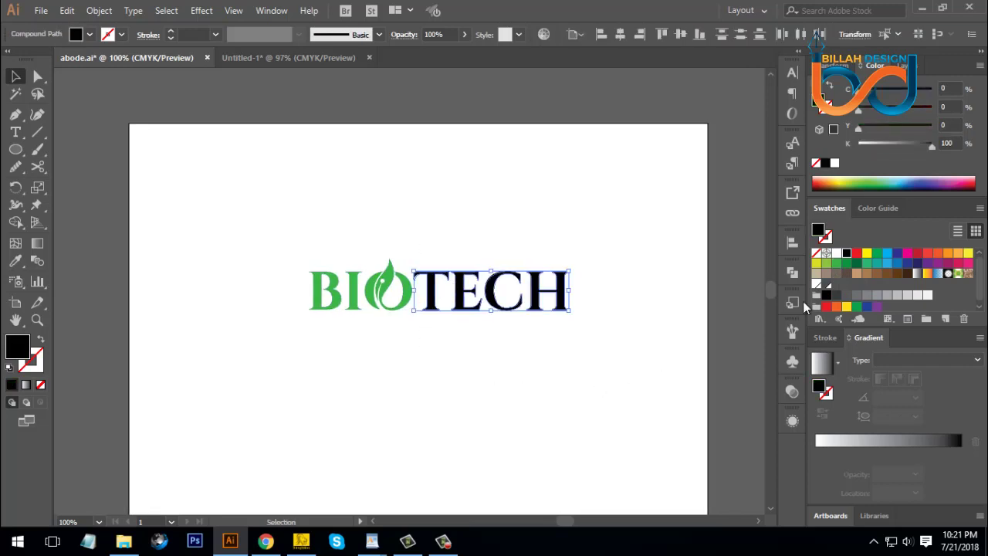
click(897, 253)
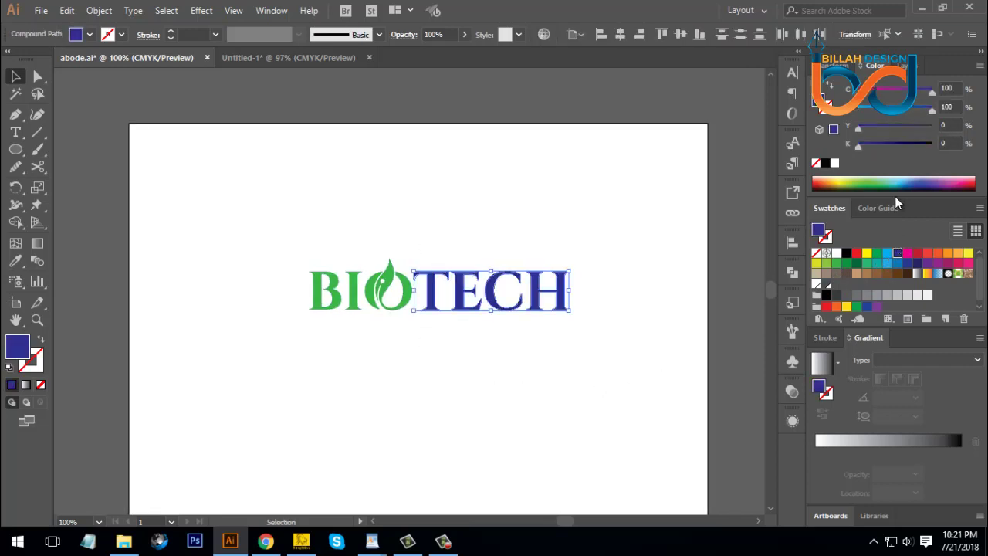
click(902, 112)
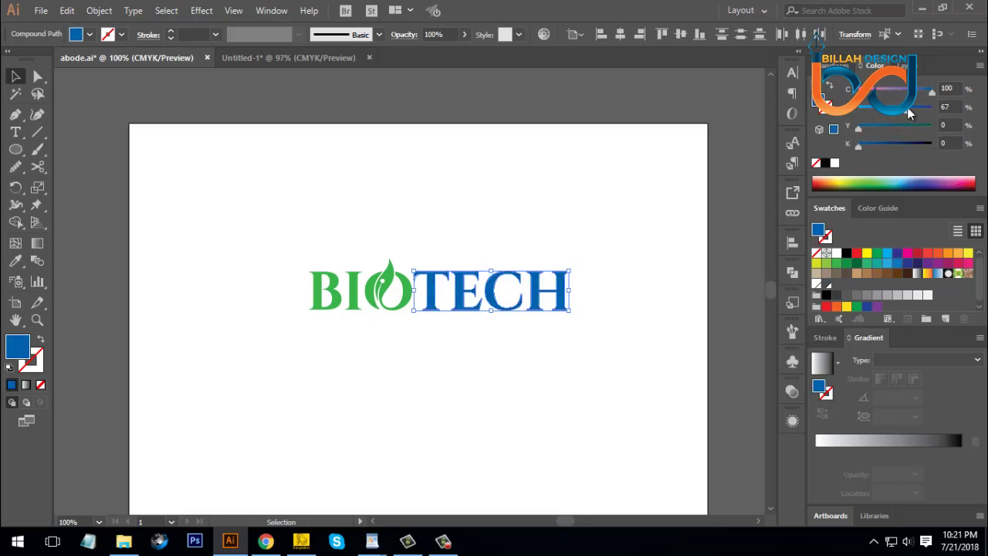
click(629, 332)
scroll(562, 379, down, 1)
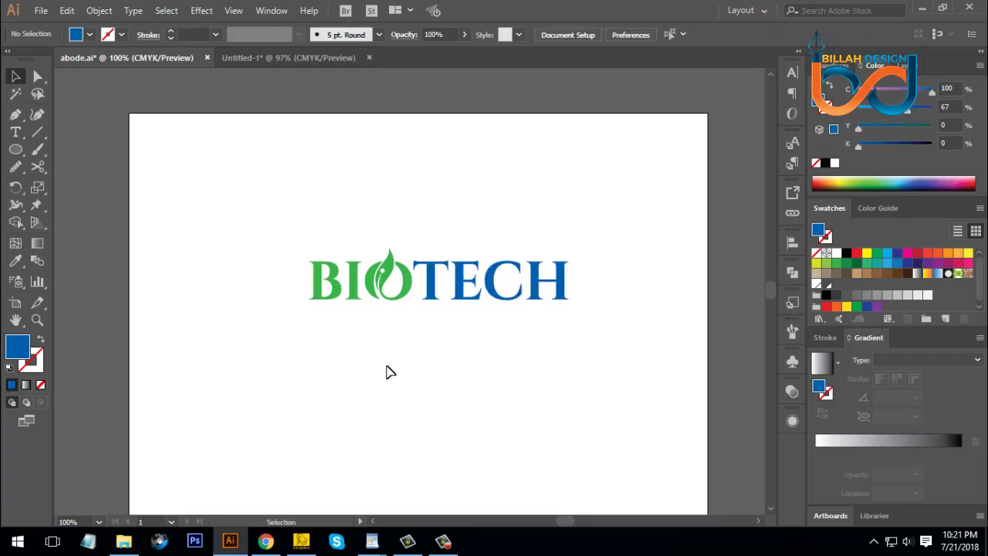
Alt-drag a duplicate of the whole wordmark about 110 pt higher
click(38, 76)
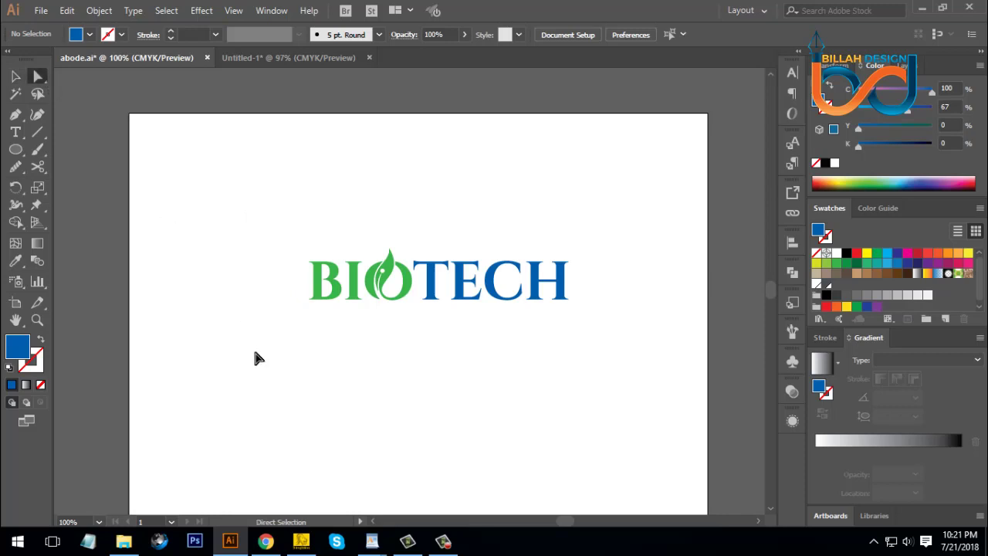
click(15, 75)
drag(269, 256, 591, 349)
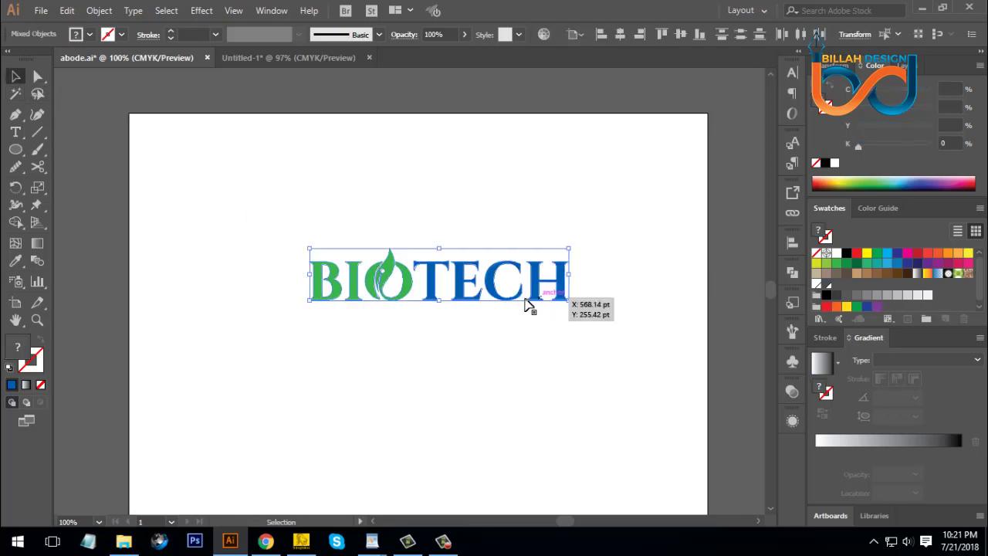
drag(515, 293, 516, 221)
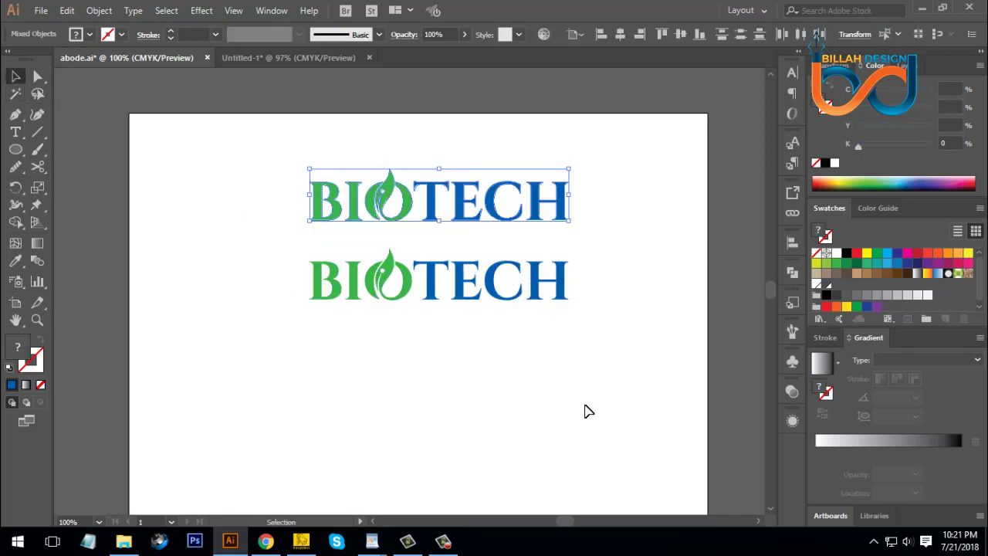
click(583, 406)
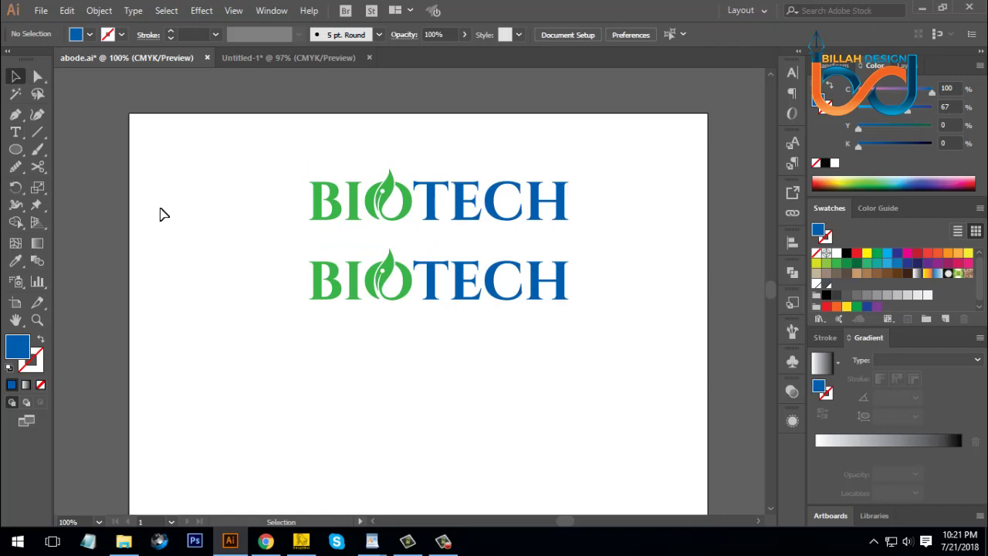
Recolour the lower copy's B and I blue, sampling TECH with the Eyedropper
drag(308, 343, 383, 258)
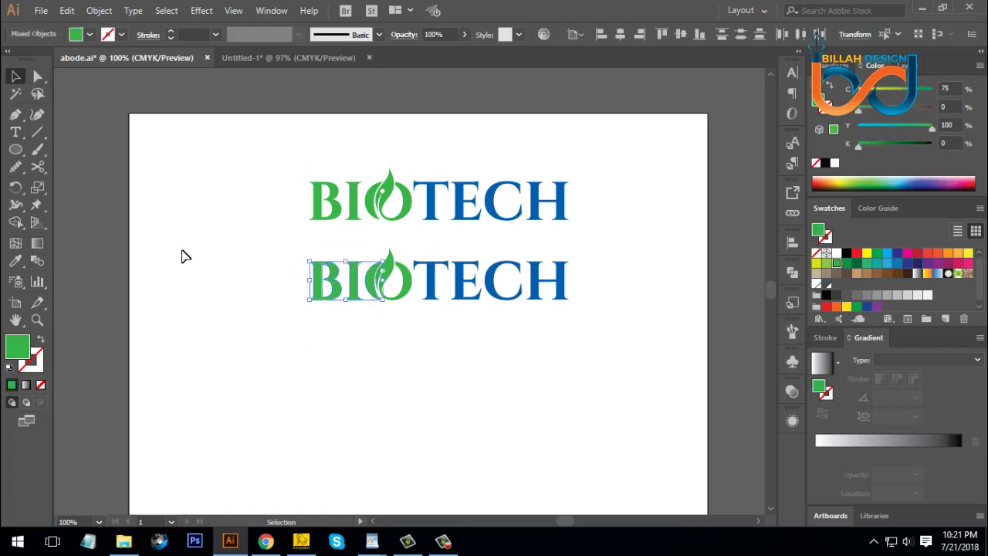
click(15, 261)
click(429, 195)
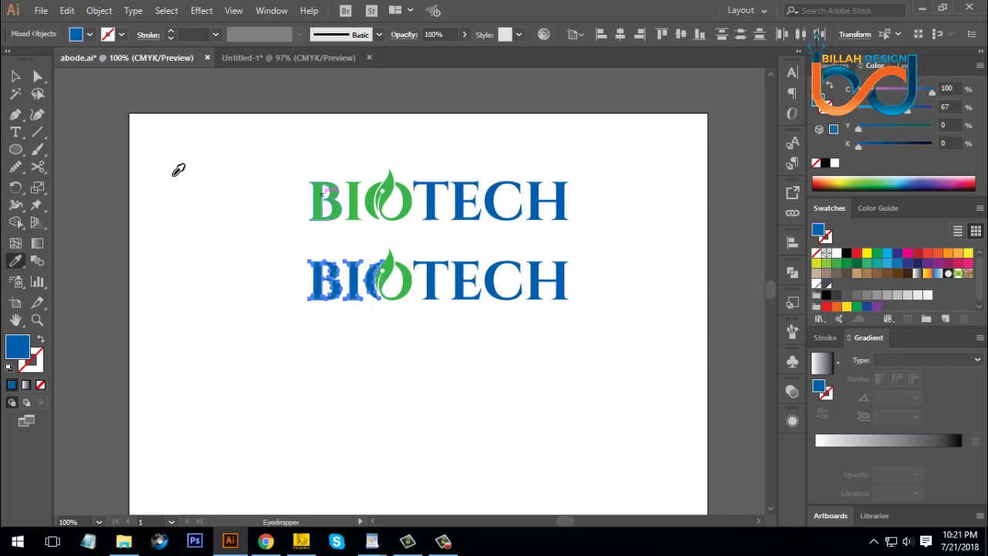
click(38, 76)
click(440, 351)
drag(496, 352, 484, 369)
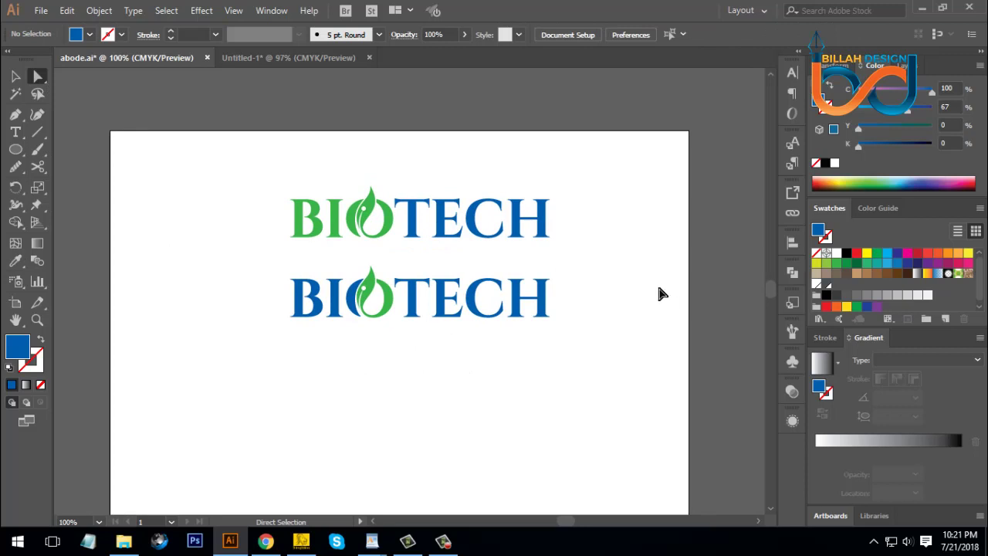
Drag the lower wordmark further down, then move both wordmarks about 10.5 pt lower
key(v)
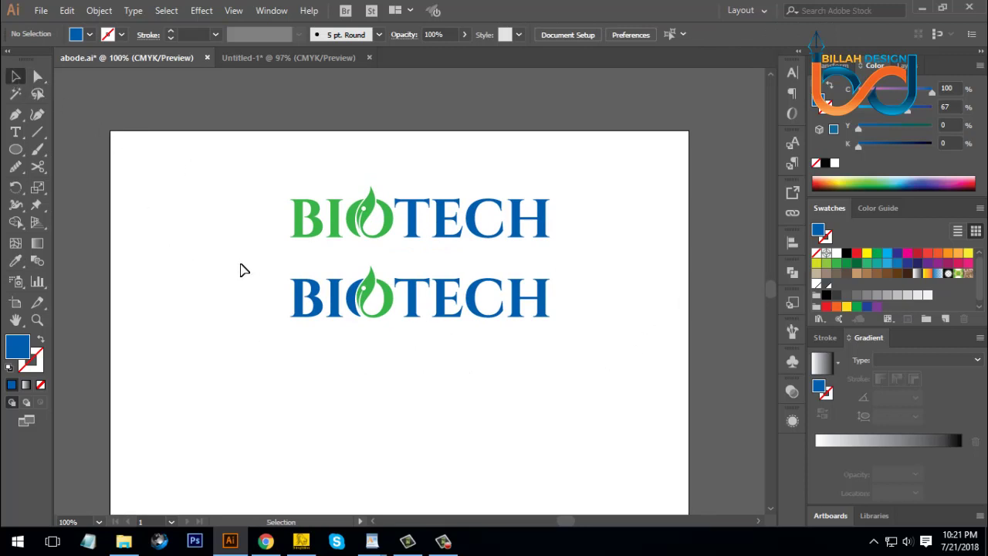
drag(227, 259, 586, 346)
drag(523, 307, 520, 331)
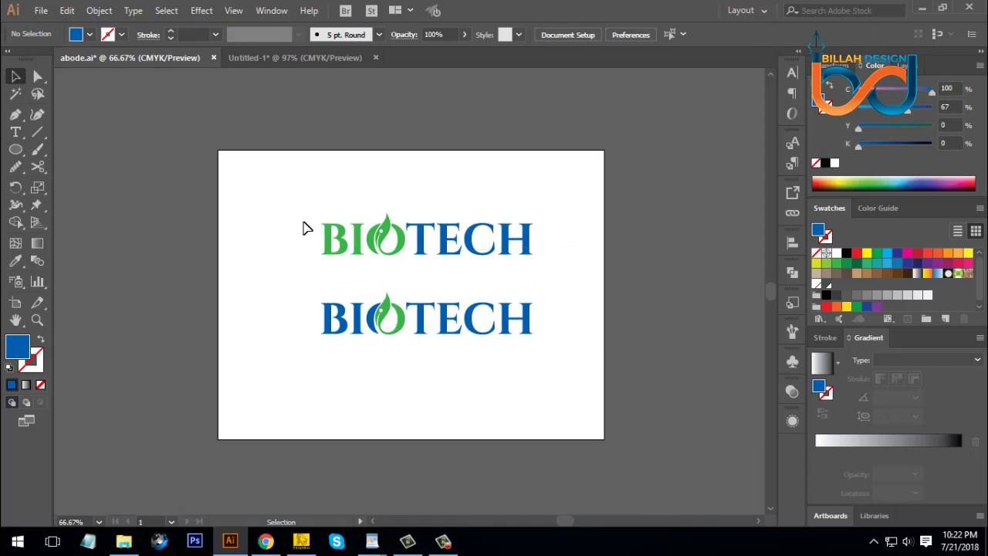
drag(270, 189, 545, 352)
drag(511, 317, 511, 324)
click(535, 397)
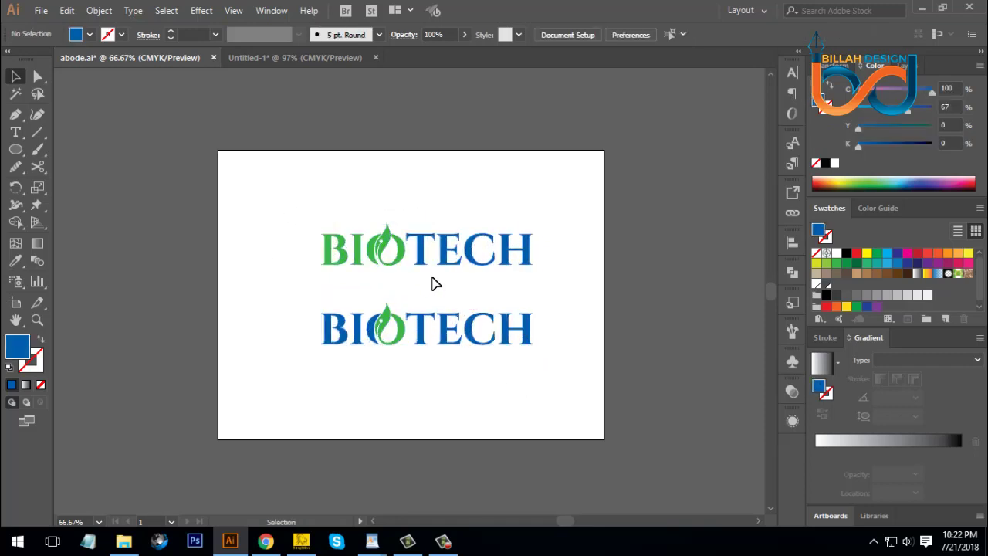